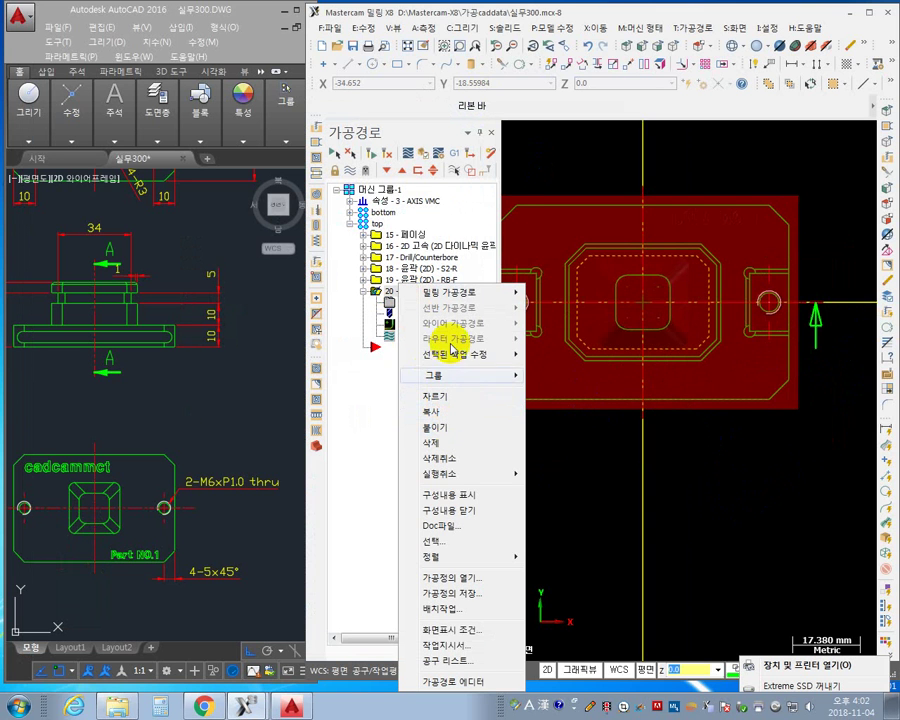
Duplicate the S2-F 2D contour operation 20 at the end of the top group and collapse the original.
{"action": "left_click", "coordinate": [446, 422]}
{"action": "right_click", "coordinate": [405, 396]}
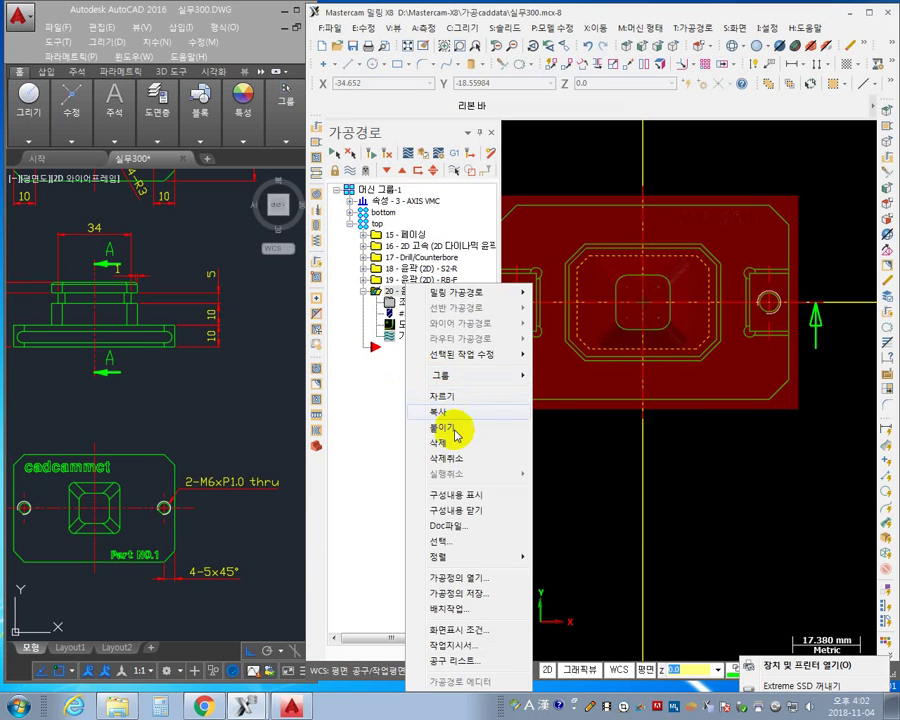
{"action": "left_click", "coordinate": [453, 428]}
{"action": "left_click", "coordinate": [363, 291]}
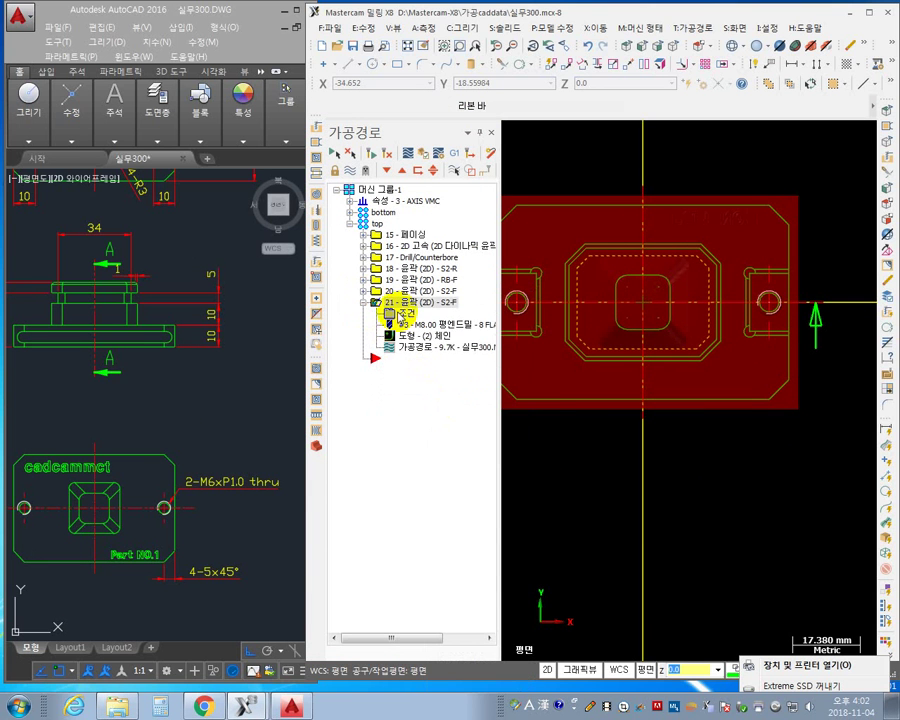
Open the parameters of the copied contour operation 21 and set its contour type to remachining (재가공).
{"action": "scroll", "coordinate": [738, 264], "scroll_direction": "up", "scroll_amount": 2}
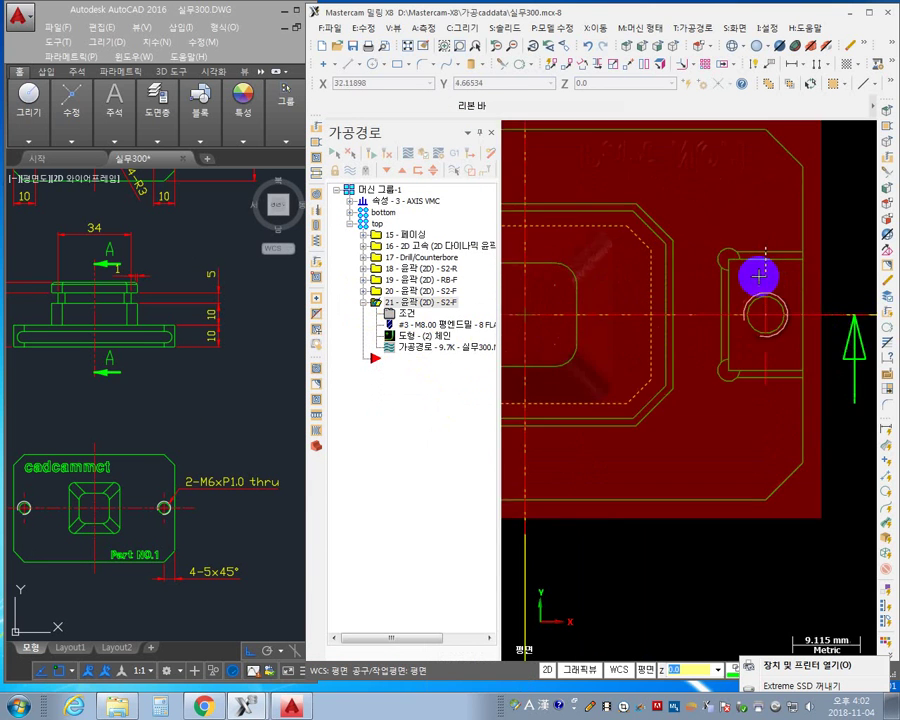
{"action": "scroll", "coordinate": [735, 262], "scroll_direction": "up", "scroll_amount": 3}
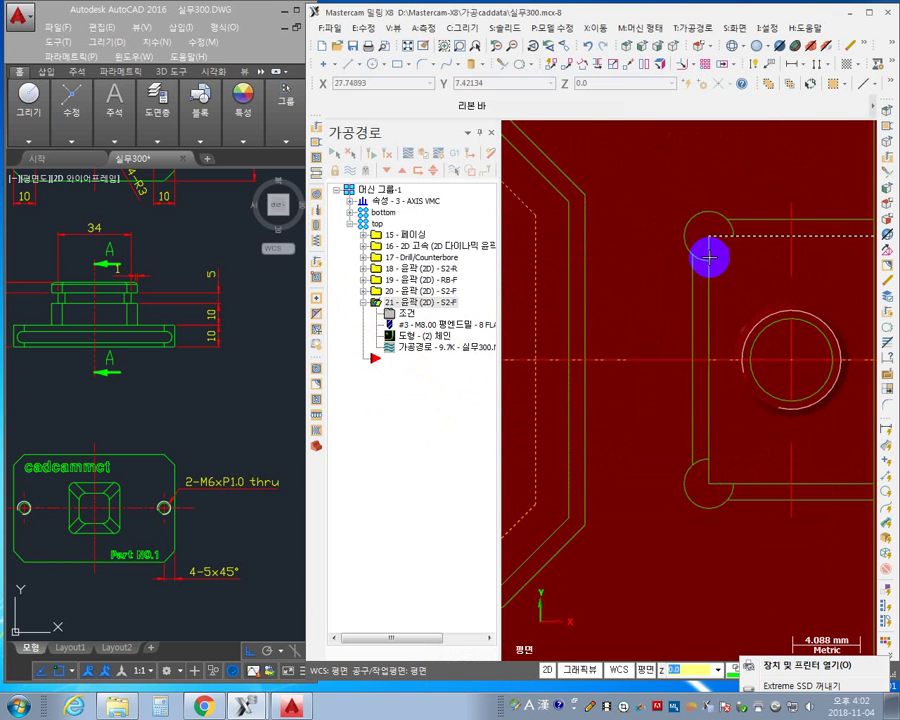
{"action": "left_click", "coordinate": [405, 314]}
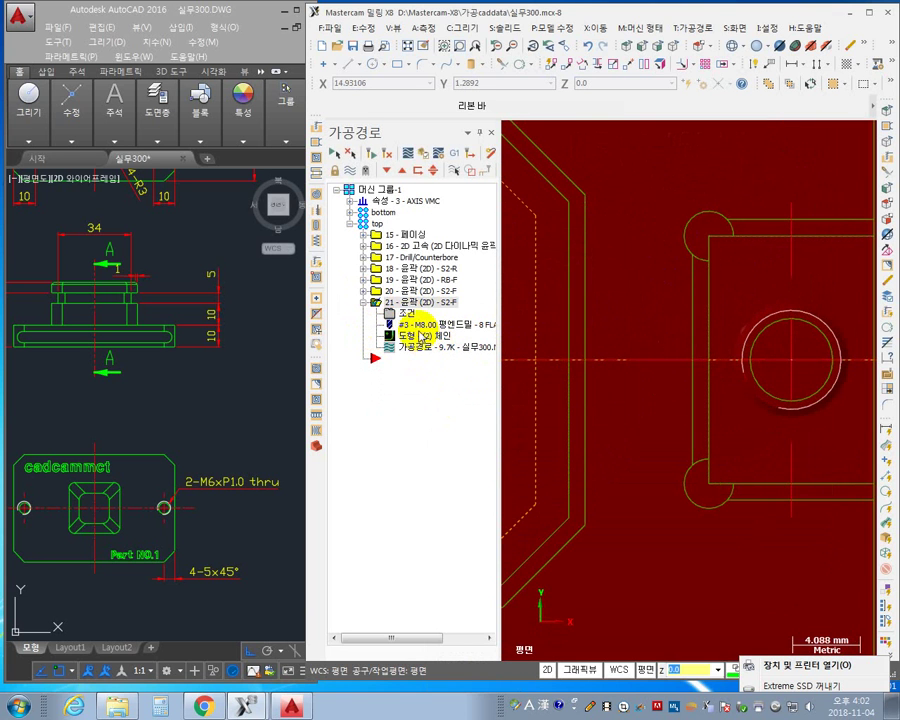
{"action": "left_click", "coordinate": [403, 313]}
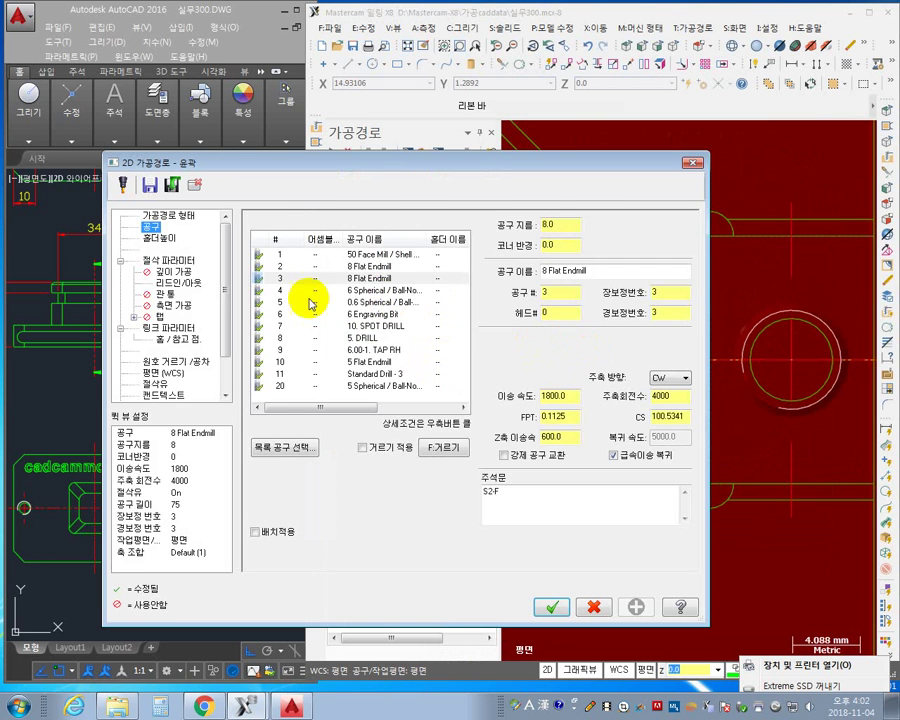
{"action": "left_click", "coordinate": [195, 260]}
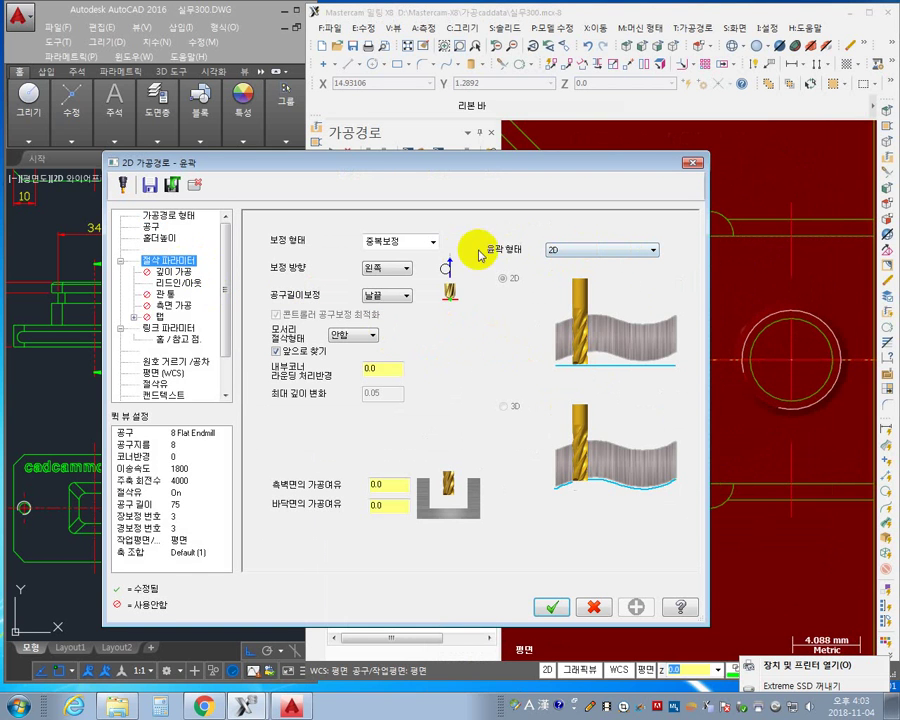
{"action": "left_click", "coordinate": [600, 250]}
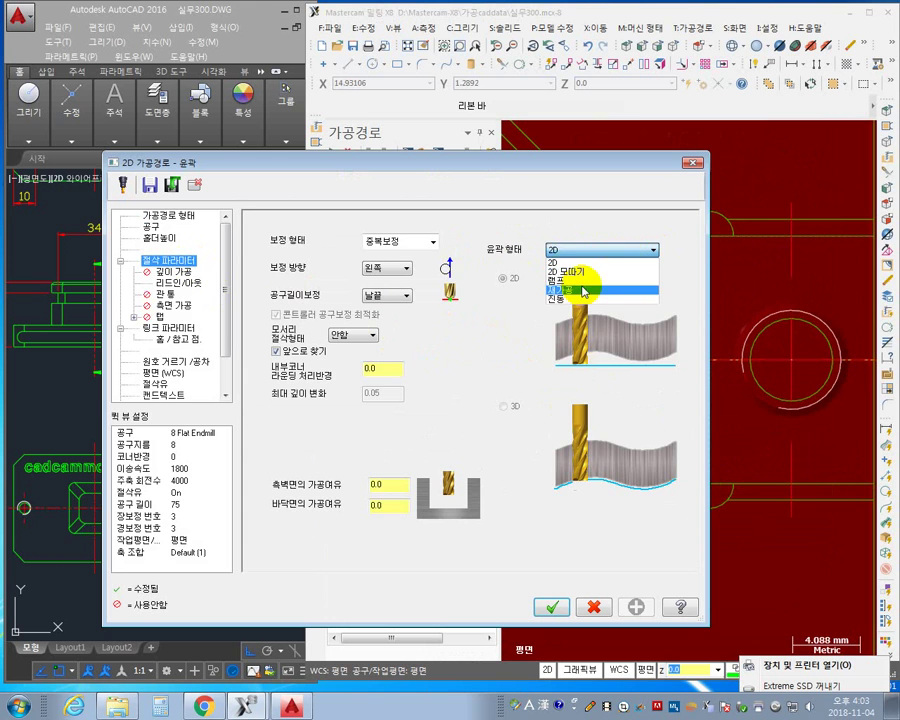
{"action": "left_click", "coordinate": [585, 289]}
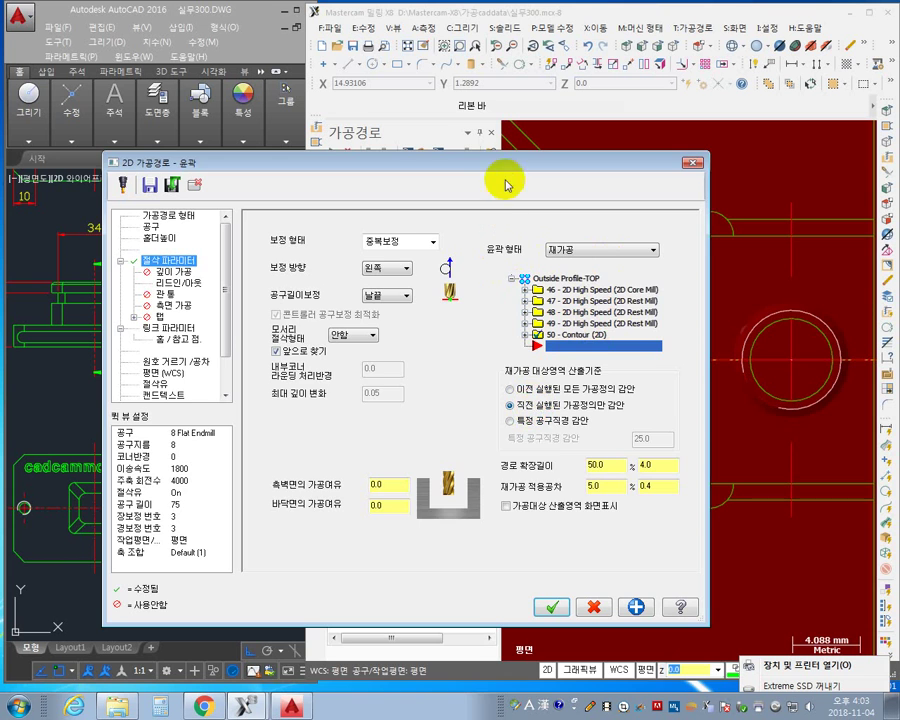
{"action": "left_click_drag", "start_coordinate": [508, 163], "coordinate": [690, 397]}
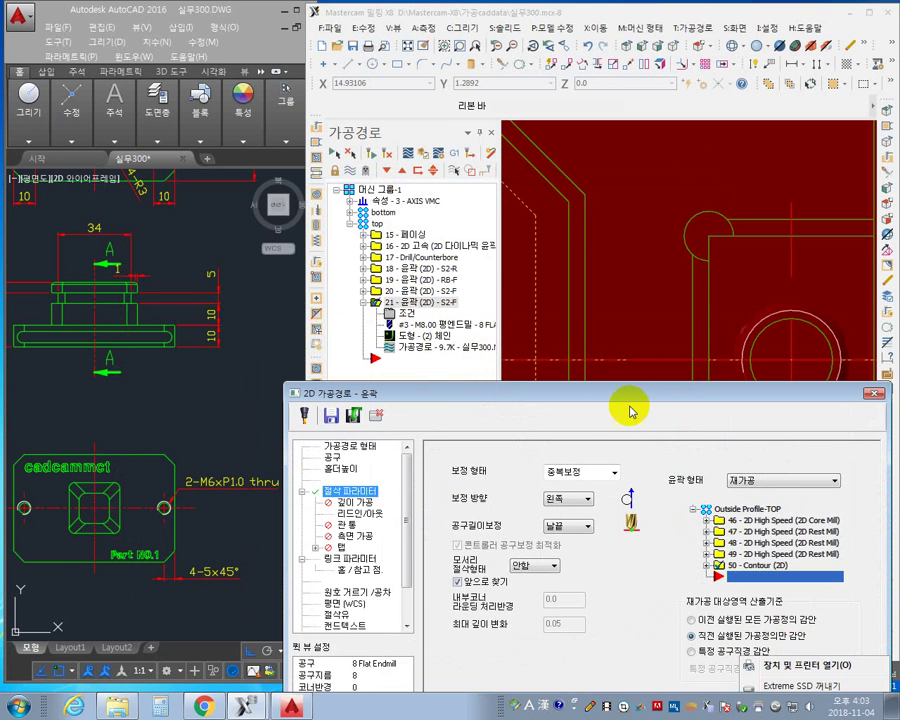
{"action": "left_click_drag", "start_coordinate": [634, 393], "coordinate": [444, 170]}
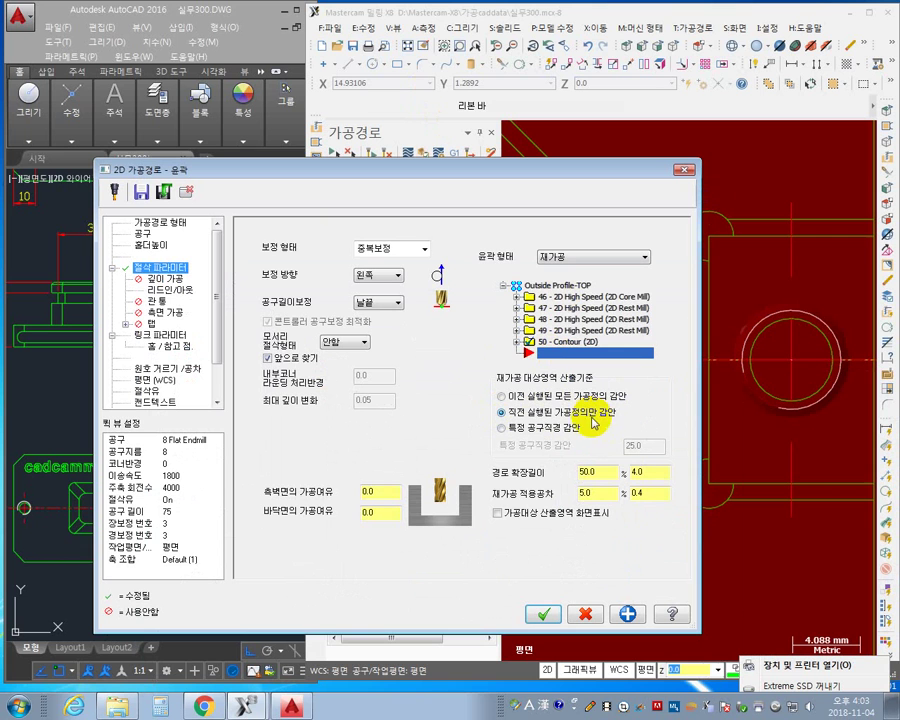
Try basing the remachining area on a specific tool diameter of 8.
{"action": "left_click", "coordinate": [519, 430]}
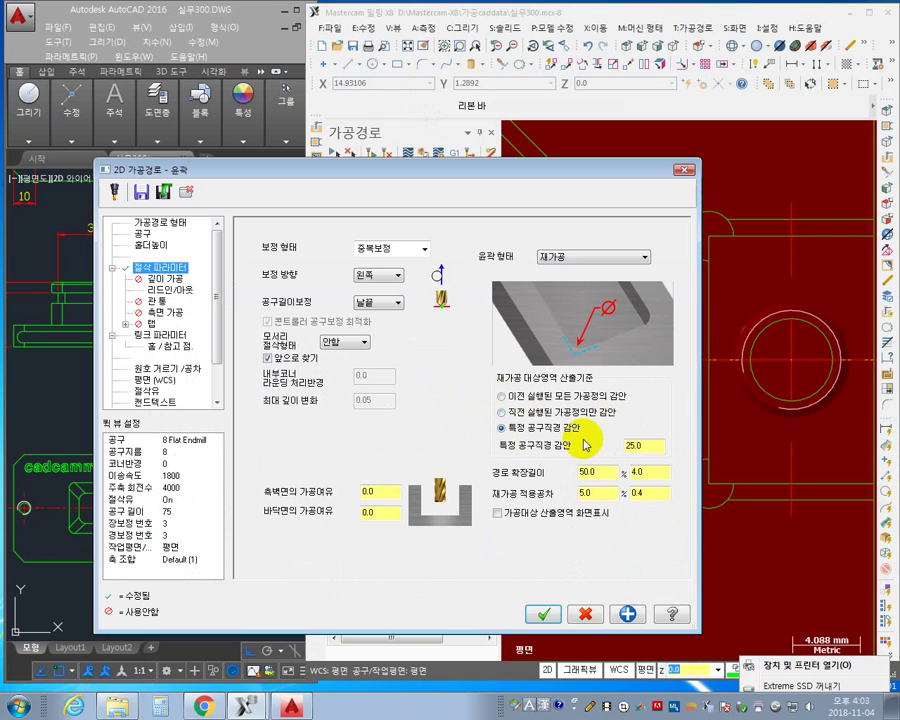
{"action": "left_click", "coordinate": [585, 412]}
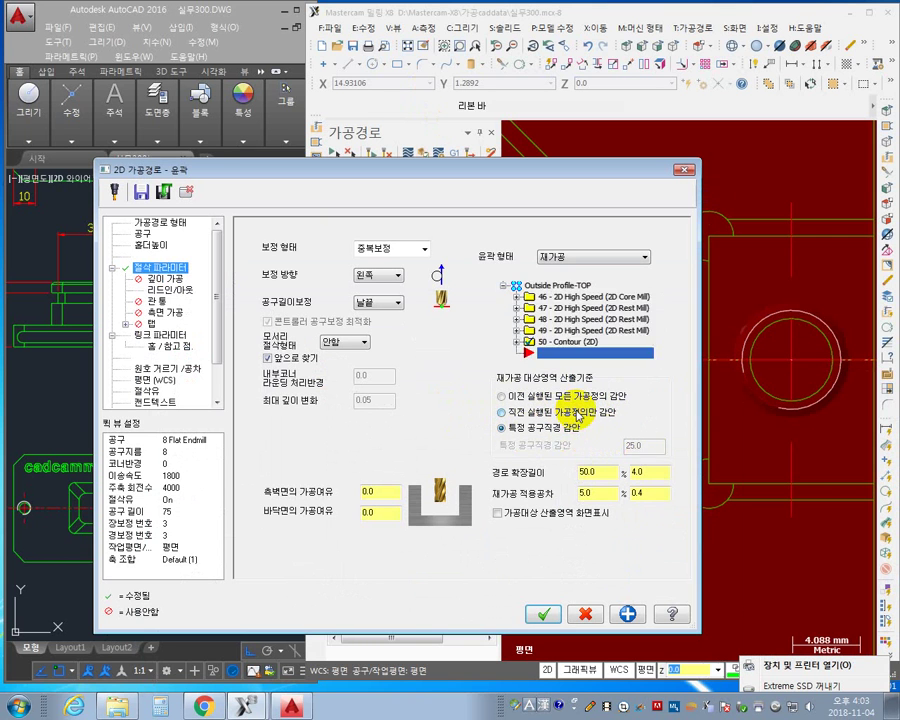
{"action": "left_click", "coordinate": [557, 430]}
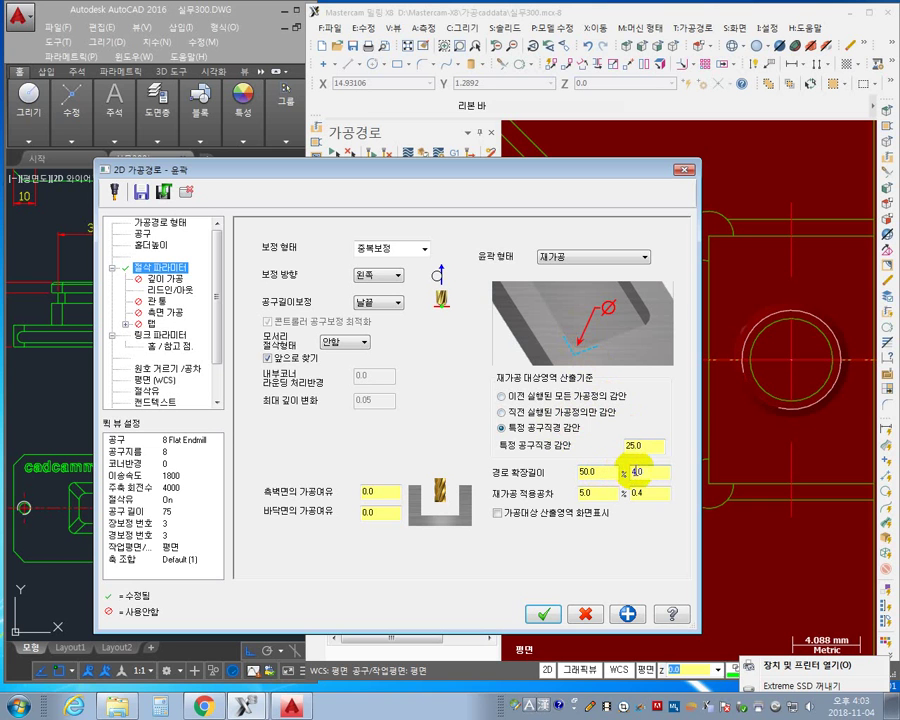
{"action": "left_click_drag", "start_coordinate": [641, 448], "coordinate": [565, 446]}
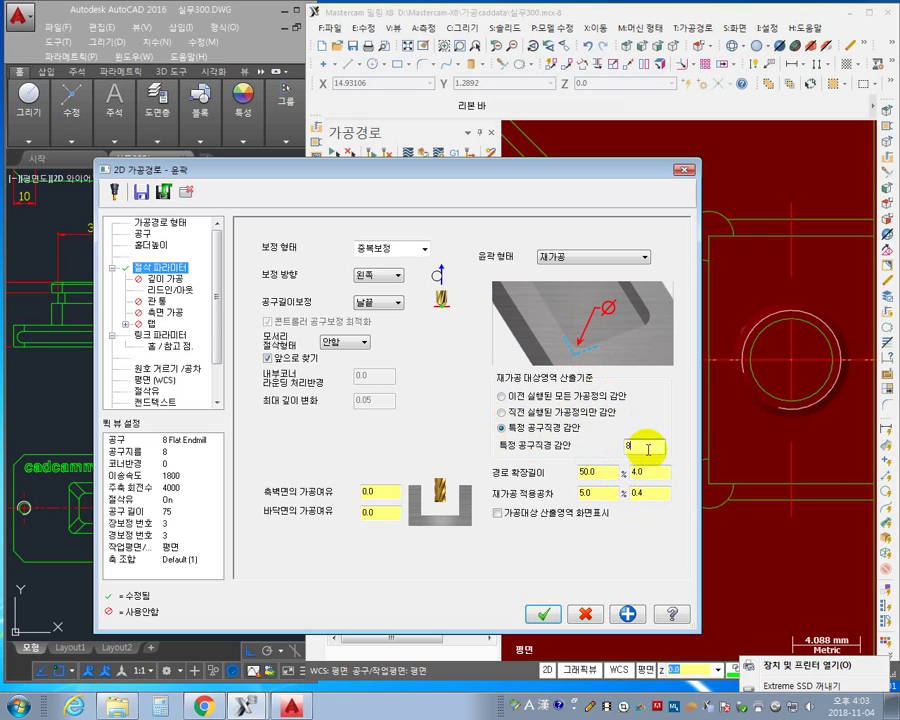
Base the remachining area on the previous operation only and set the path extension length to 1.0.
{"action": "left_click", "coordinate": [502, 412]}
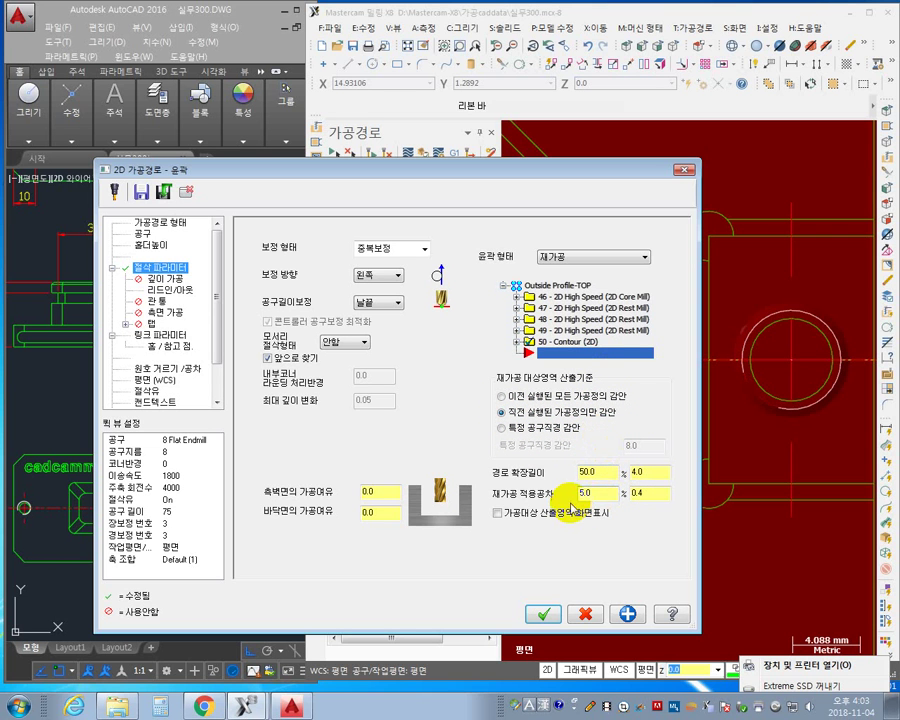
{"action": "double_click", "coordinate": [630, 471]}
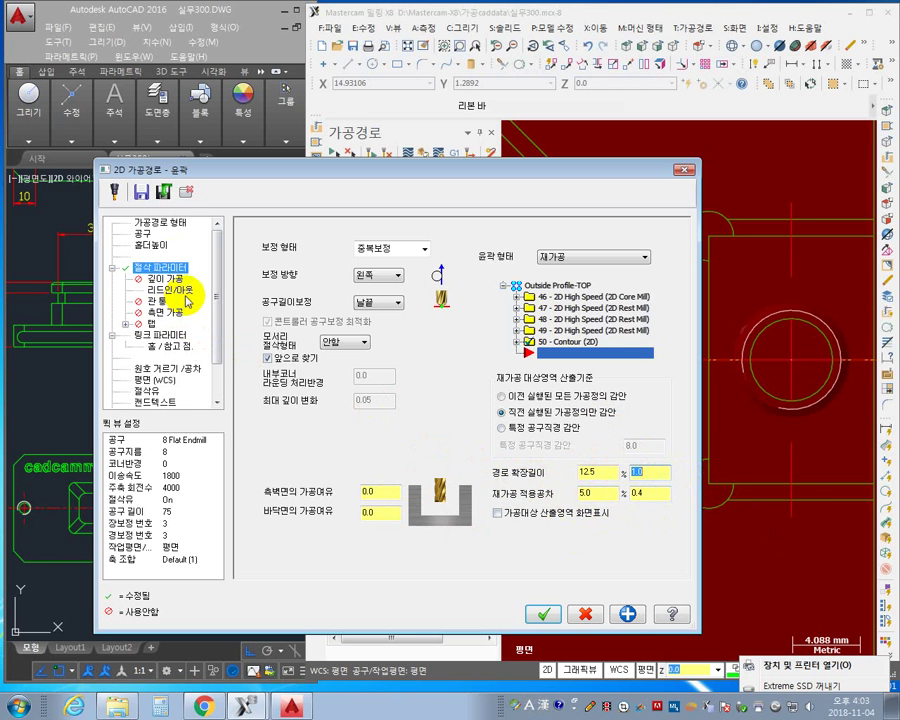
Create a new tool of type end mill (엔드밀) for the contour operation and proceed to its geometry definition.
{"action": "left_click", "coordinate": [142, 233]}
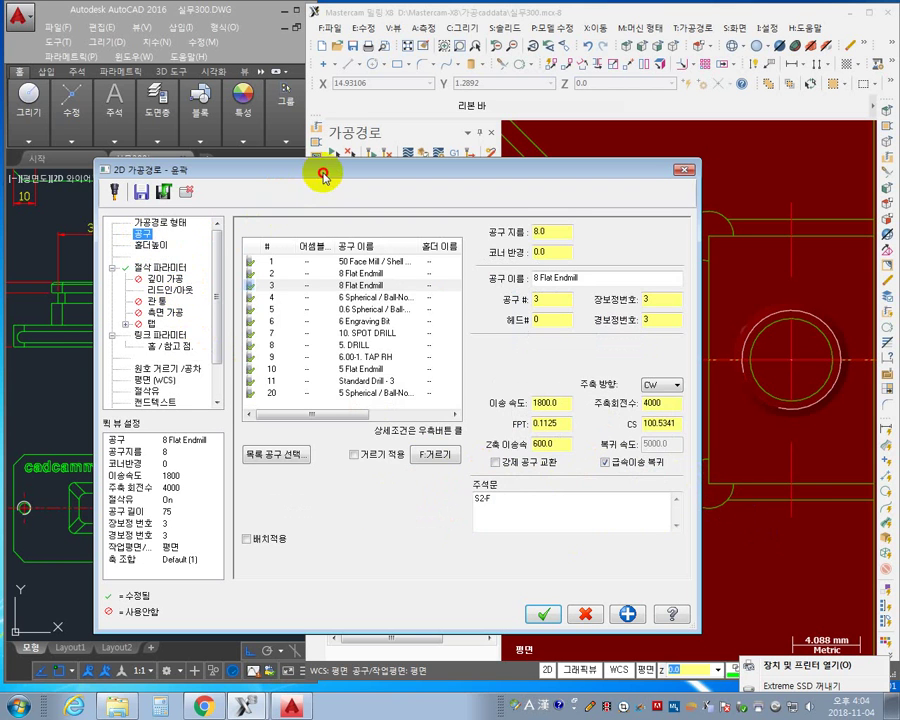
{"action": "left_click_drag", "start_coordinate": [322, 175], "coordinate": [407, 196]}
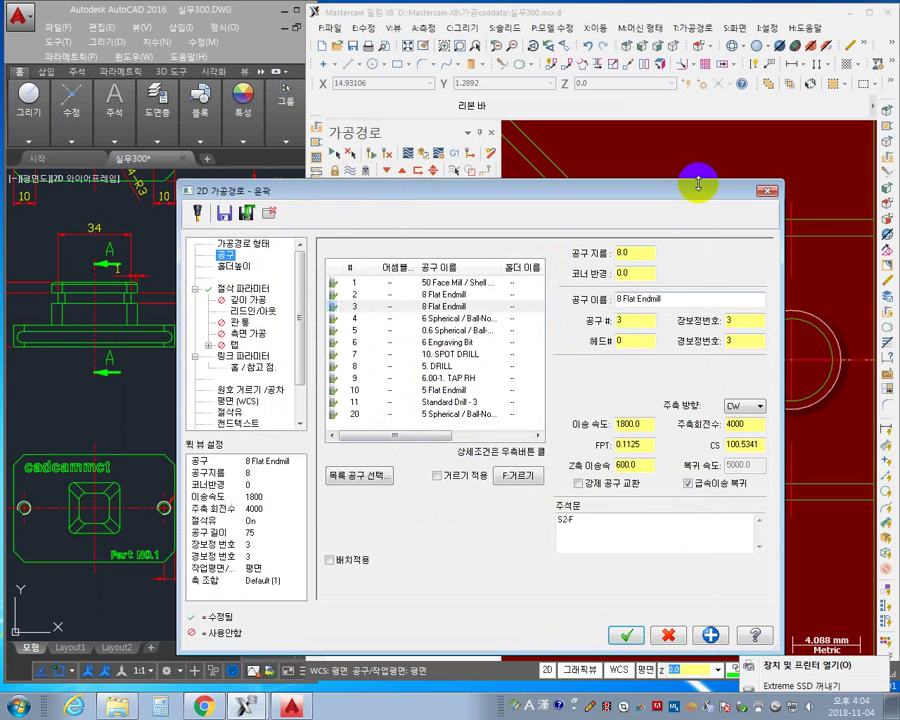
{"action": "left_click_drag", "start_coordinate": [668, 197], "coordinate": [587, 442]}
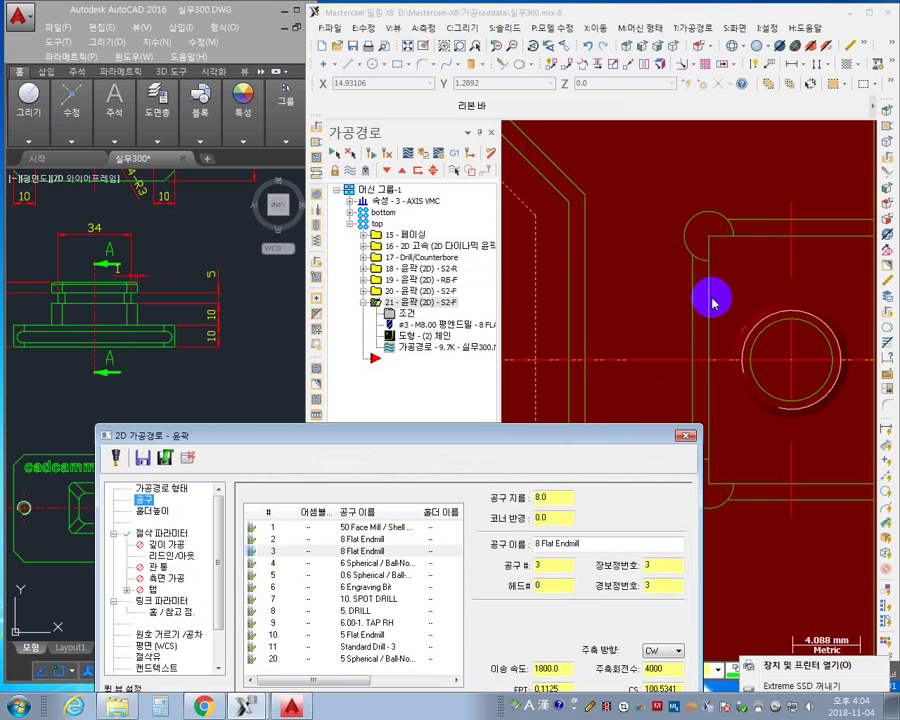
{"action": "left_click_drag", "start_coordinate": [596, 434], "coordinate": [673, 122]}
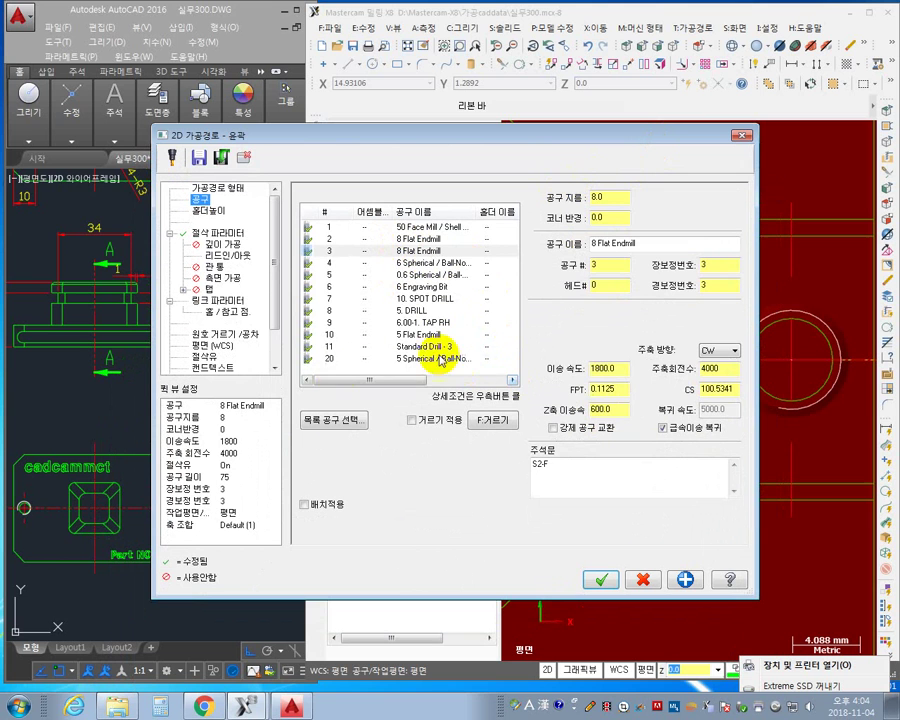
{"action": "right_click", "coordinate": [347, 369]}
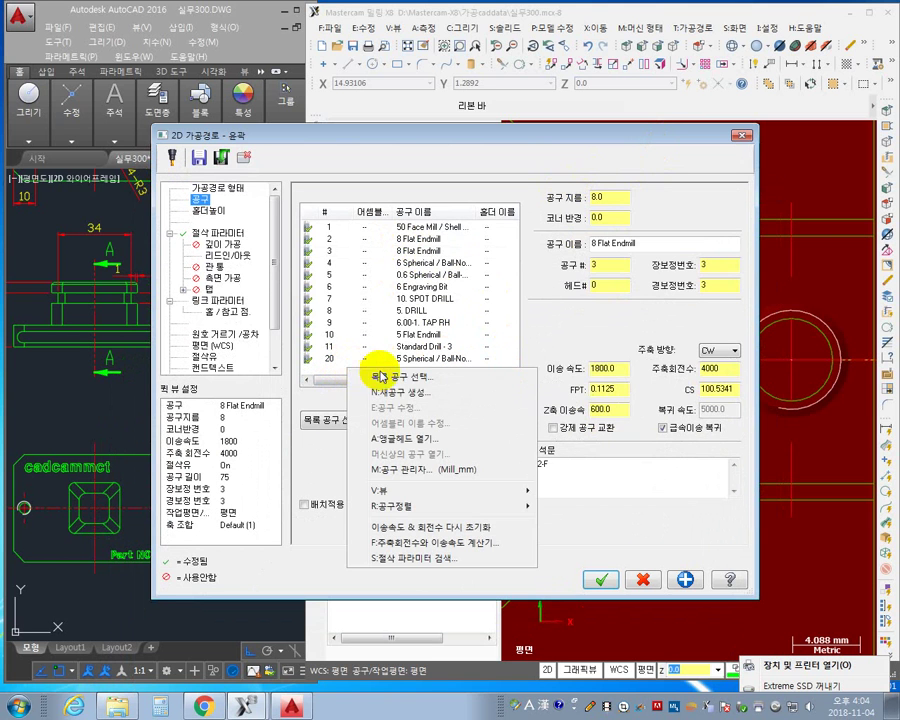
{"action": "left_click", "coordinate": [417, 397]}
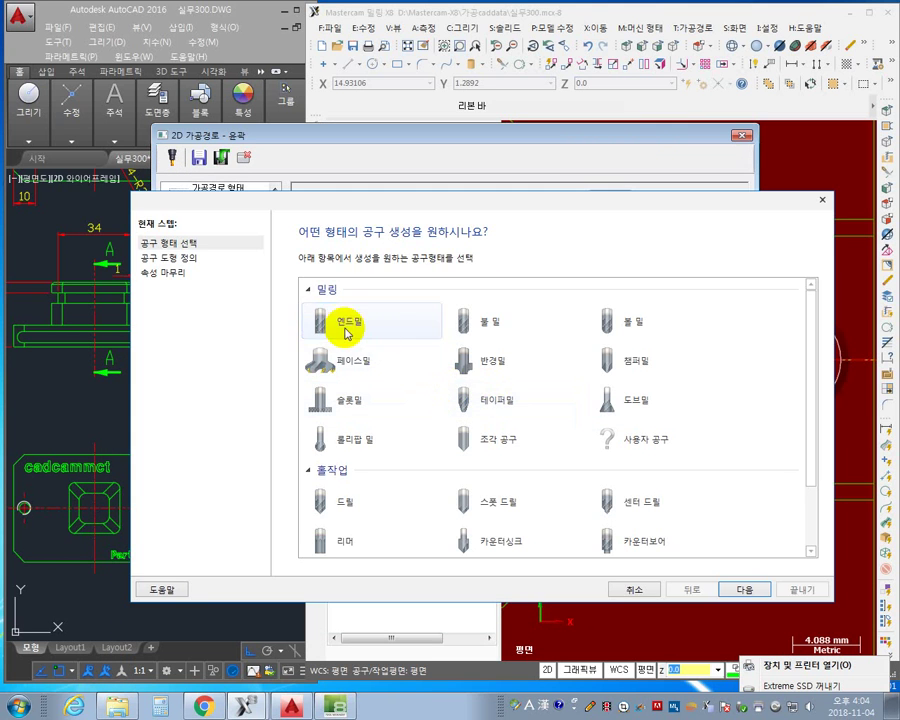
{"action": "left_click", "coordinate": [347, 322]}
{"action": "left_click", "coordinate": [741, 587]}
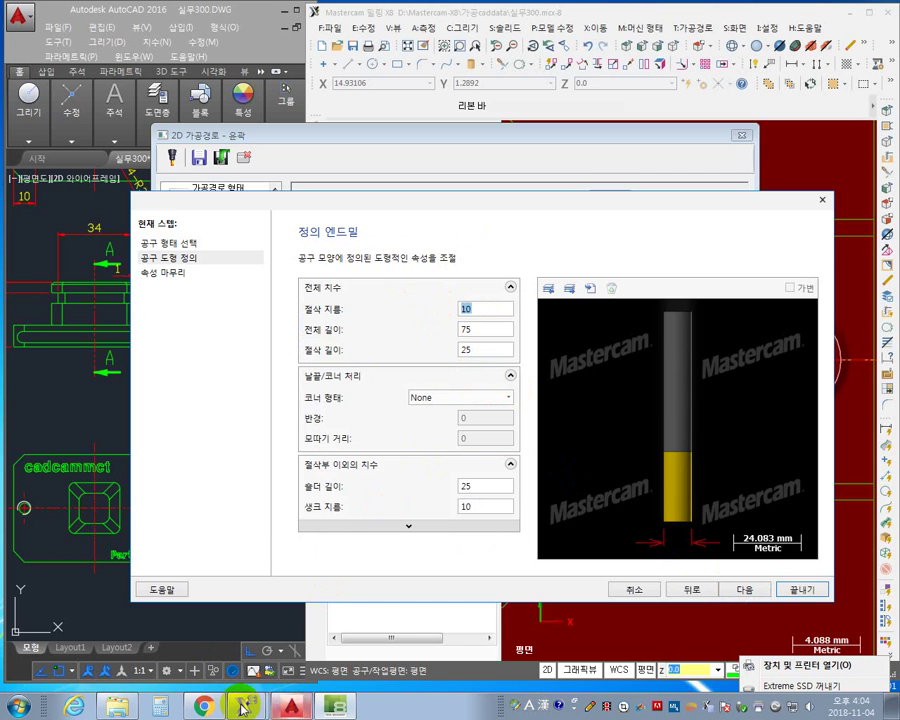
Switch to Chrome and examine the 3ALR aluminium end mill size table for the 2.5 mm cutters.
{"action": "left_click", "coordinate": [210, 706]}
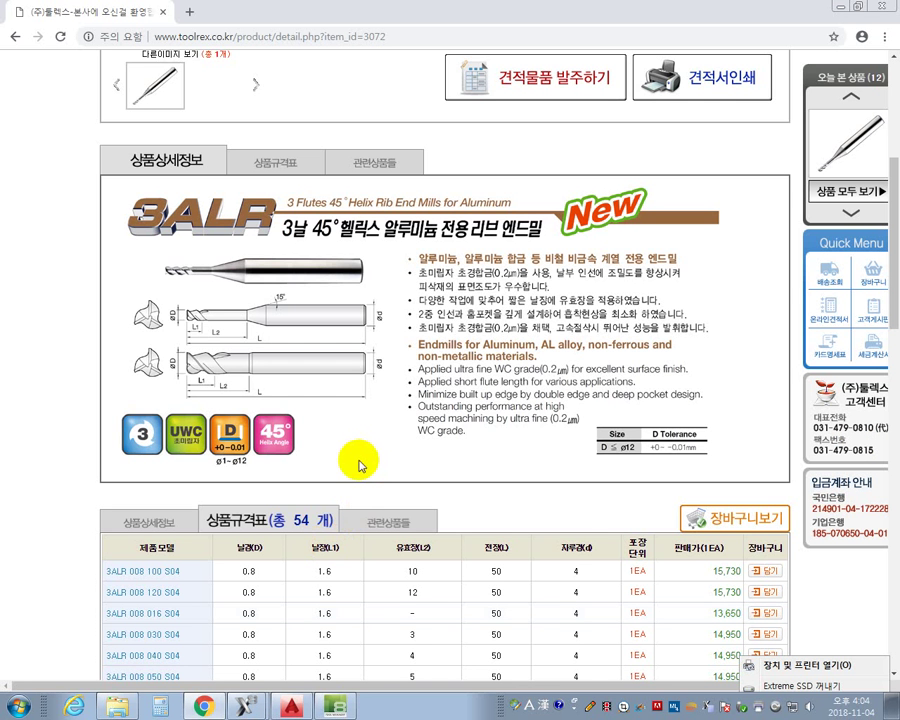
{"action": "scroll", "coordinate": [357, 470], "scroll_direction": "down", "scroll_amount": 4}
{"action": "scroll", "coordinate": [350, 480], "scroll_direction": "up", "scroll_amount": 4}
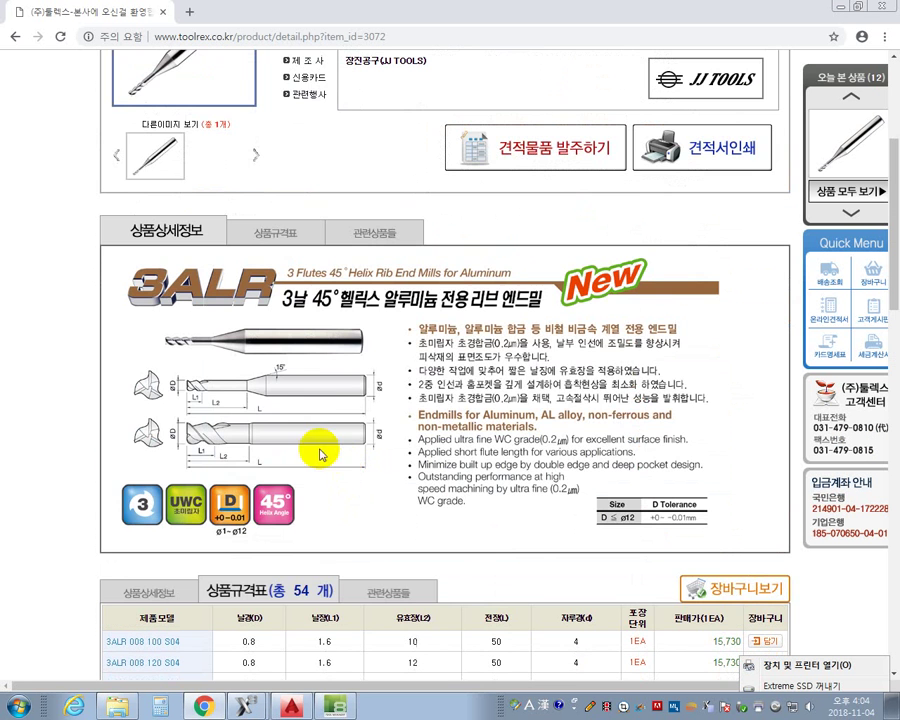
{"action": "scroll", "coordinate": [208, 394], "scroll_direction": "down", "scroll_amount": 12}
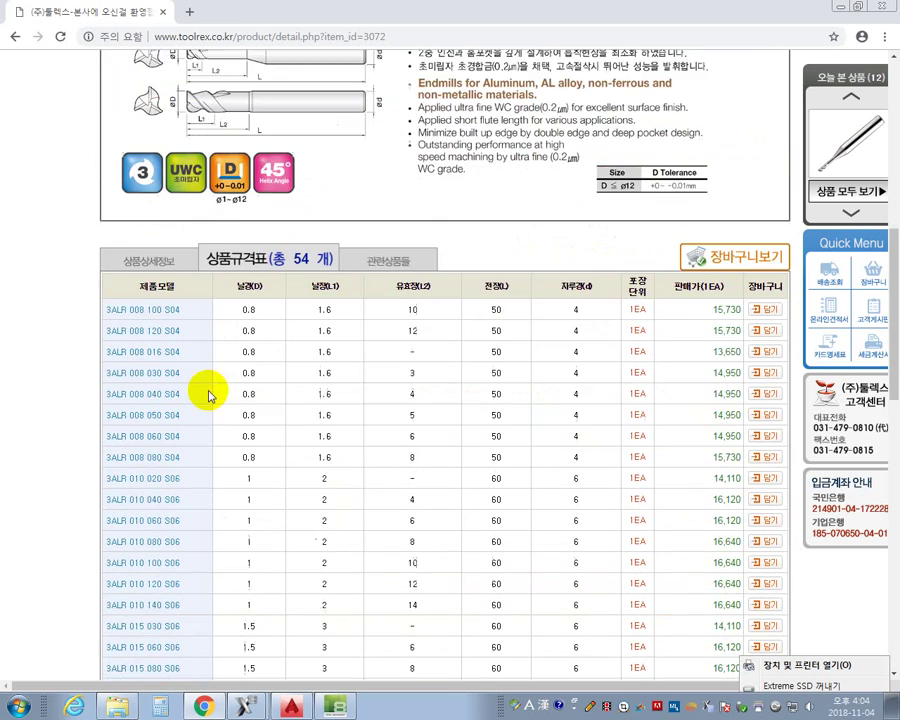
{"action": "scroll", "coordinate": [270, 467], "scroll_direction": "up", "scroll_amount": 2}
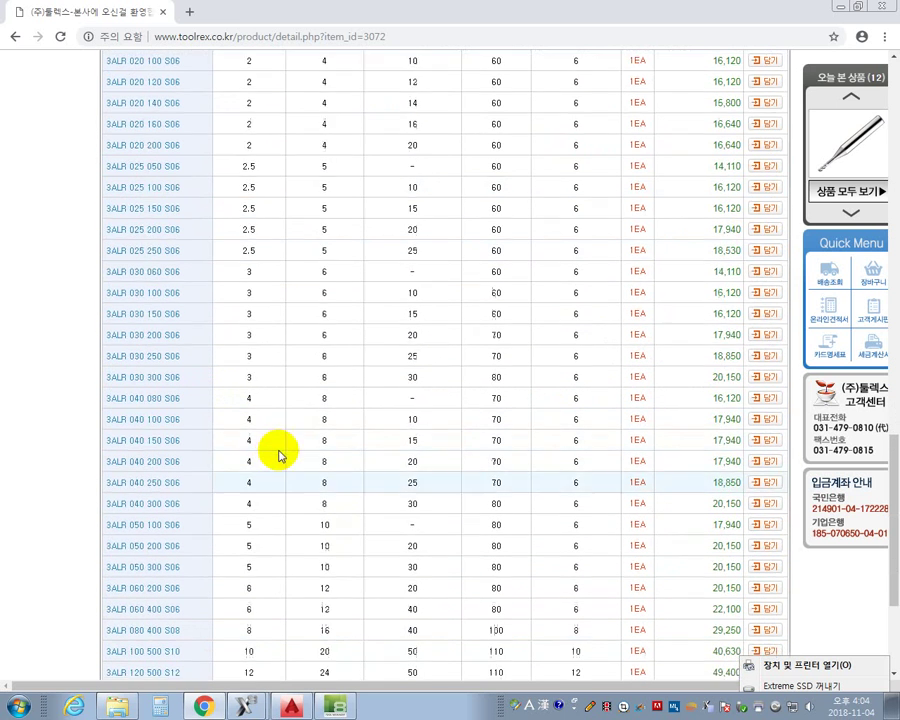
{"action": "left_click_drag", "start_coordinate": [264, 452], "coordinate": [266, 510]}
{"action": "left_click", "coordinate": [260, 428]}
{"action": "double_click", "coordinate": [258, 428]}
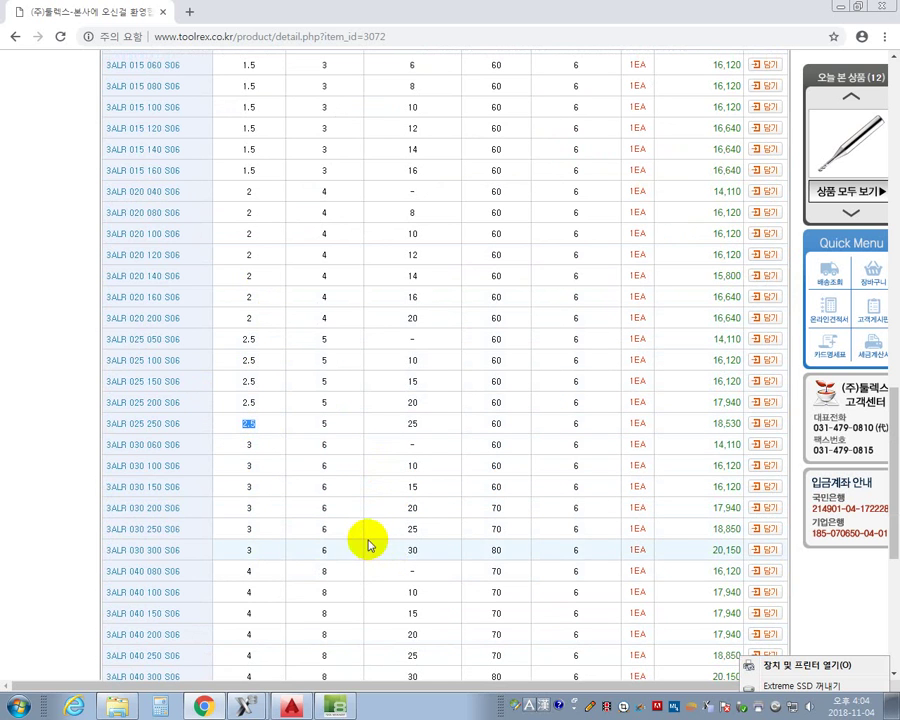
{"action": "left_click", "coordinate": [259, 338]}
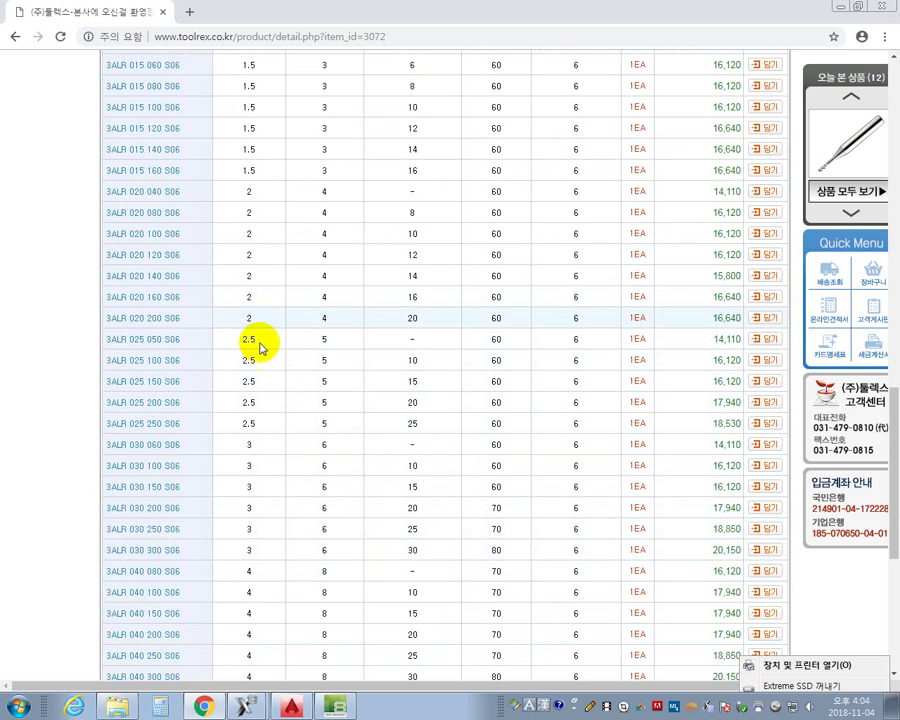
{"action": "double_click", "coordinate": [249, 423]}
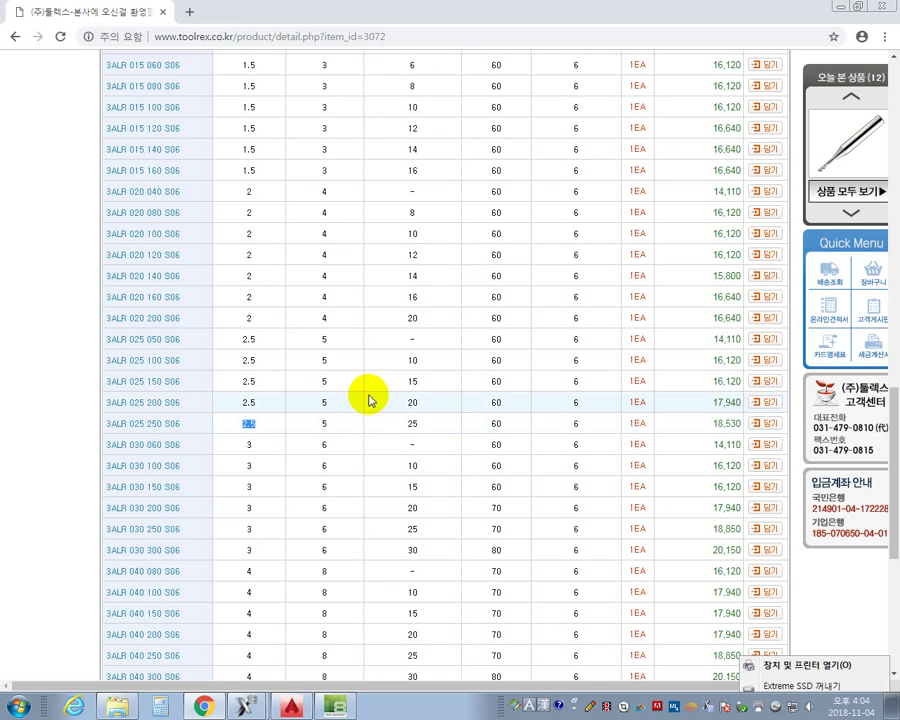
Compare the flute lengths of the 2.5 mm and 2 mm cutters against the end mill dimension drawing and size table.
{"action": "scroll", "coordinate": [368, 399], "scroll_direction": "up", "scroll_amount": 8}
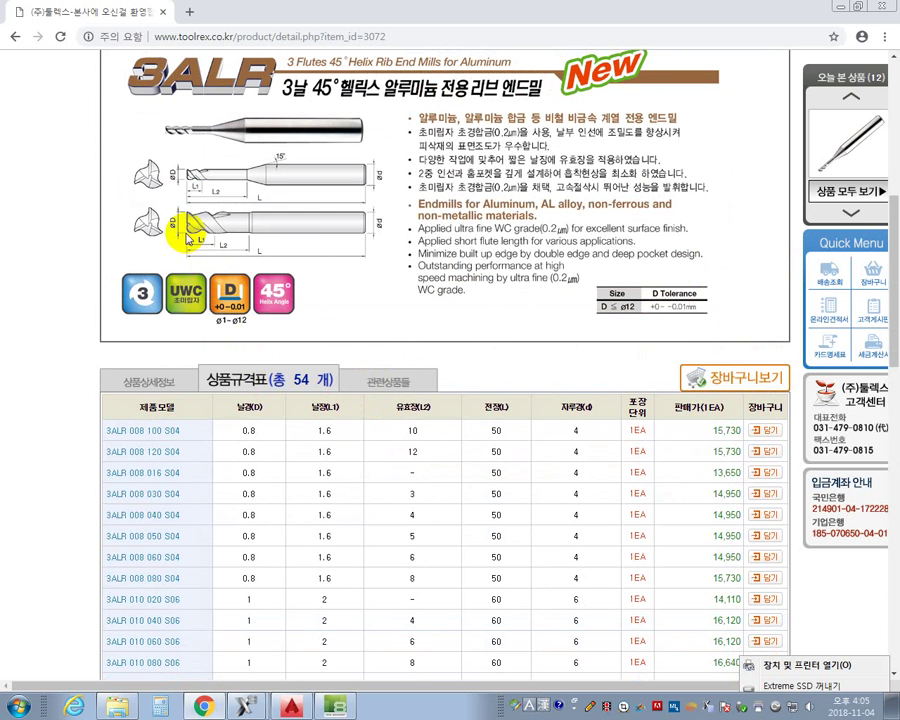
{"action": "scroll", "coordinate": [346, 482], "scroll_direction": "down", "scroll_amount": 7}
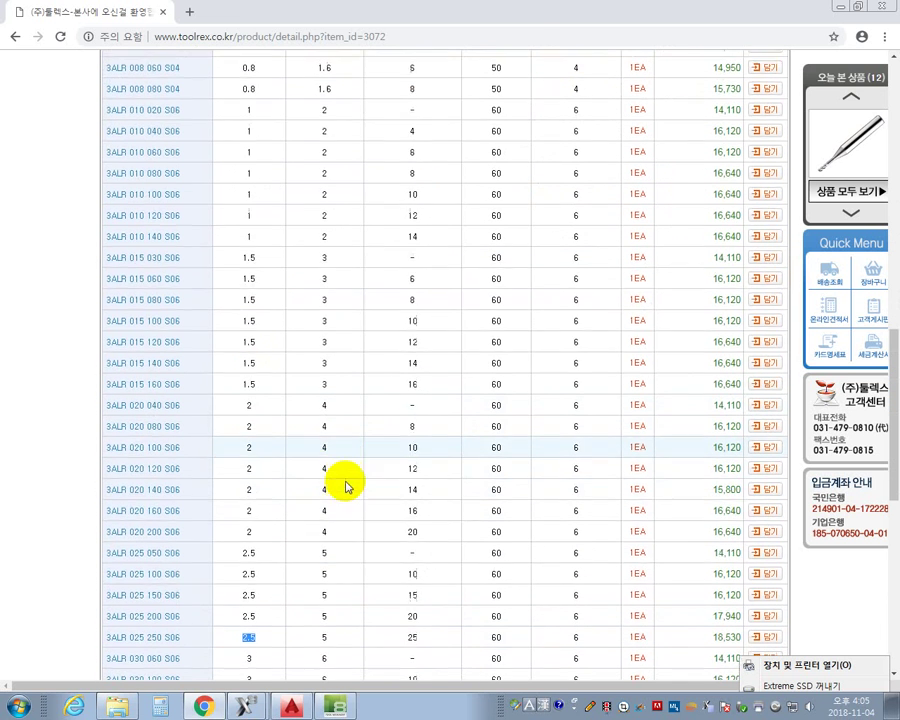
{"action": "double_click", "coordinate": [322, 634]}
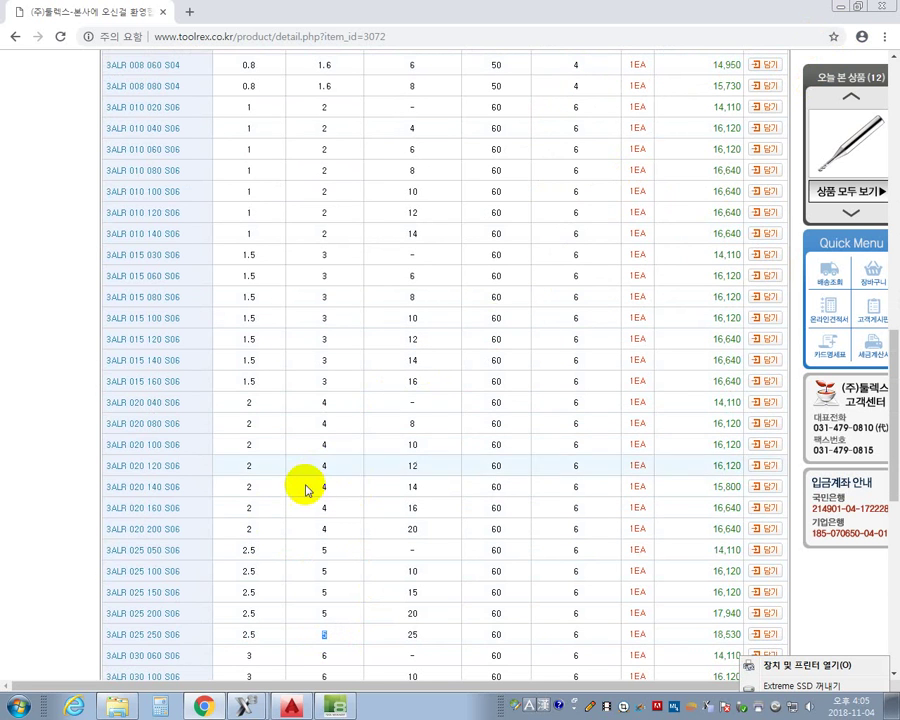
{"action": "left_click", "coordinate": [247, 533]}
{"action": "double_click", "coordinate": [247, 531]}
{"action": "double_click", "coordinate": [328, 530]}
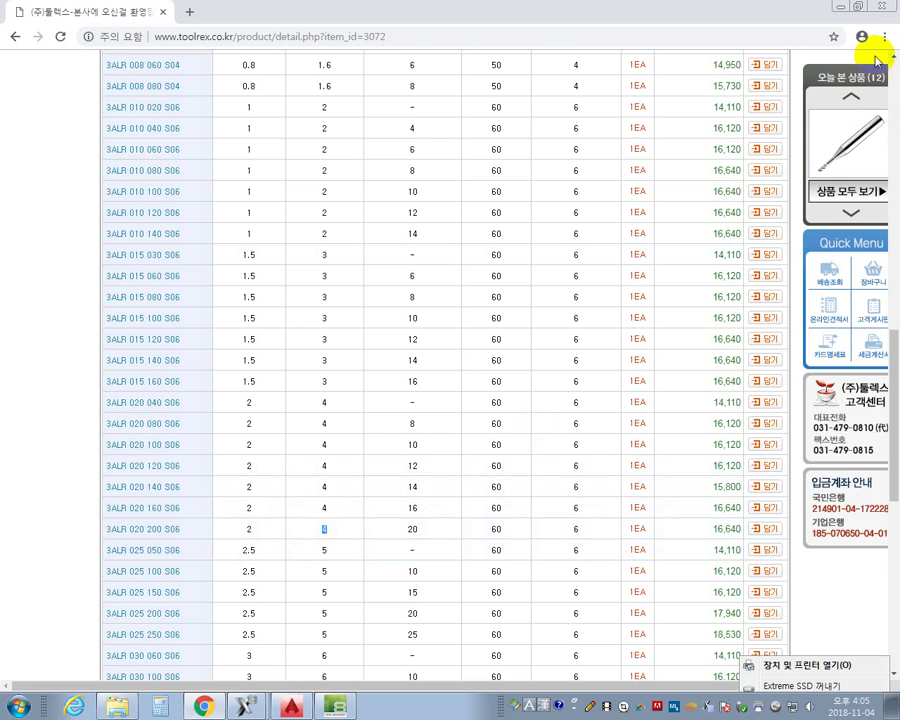
Return to Mastercam, define the end mill with 2.5 cutting diameter, 5 cutting length and 2.5 shank diameter, and enter the operation comment S2-FJ.
{"action": "left_click", "coordinate": [204, 706]}
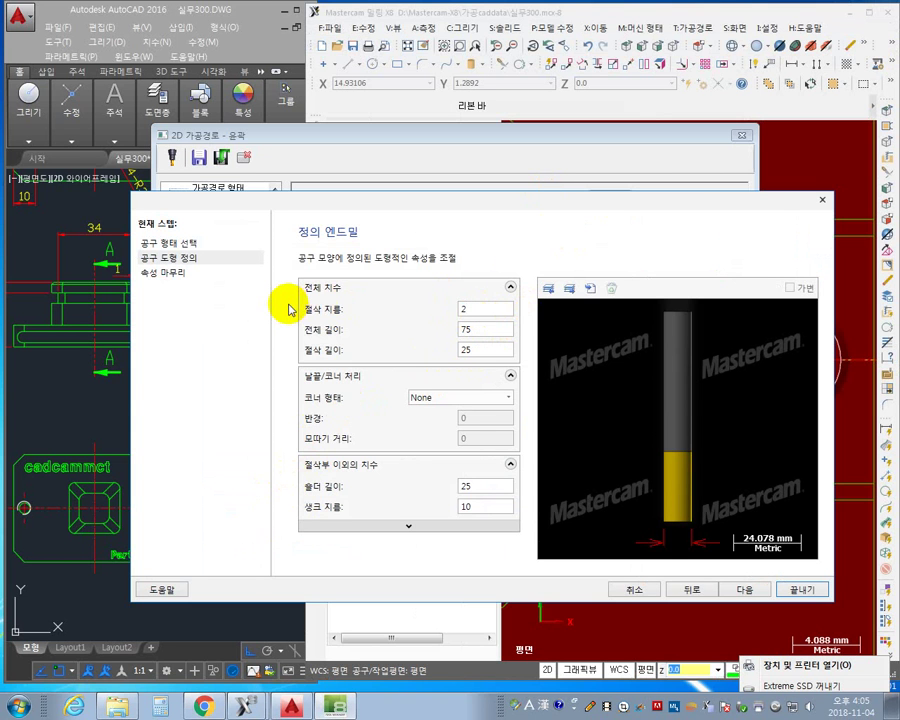
{"action": "double_click", "coordinate": [488, 352]}
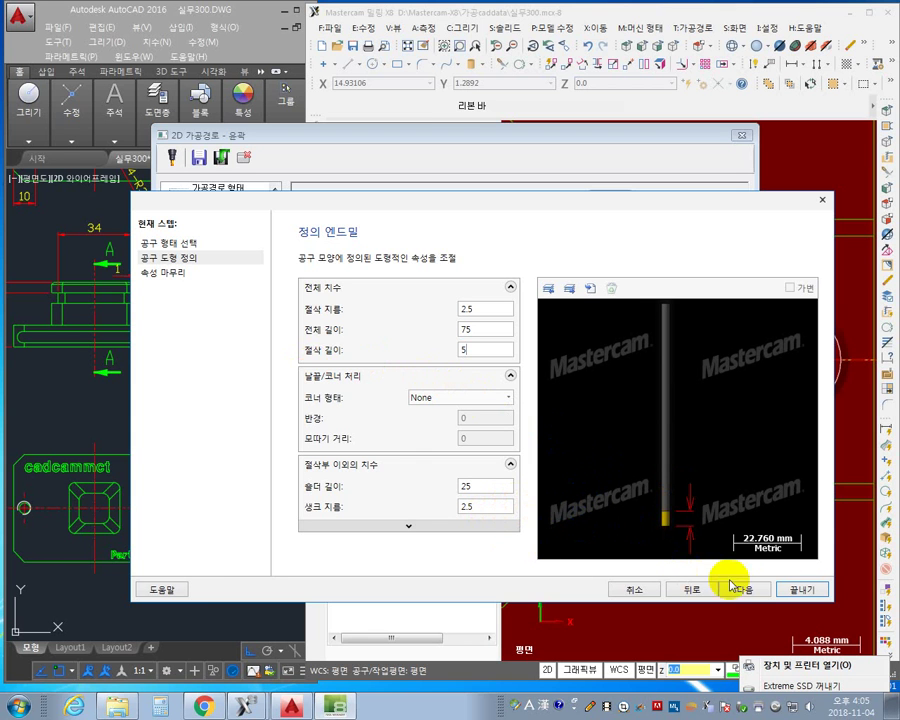
{"action": "left_click", "coordinate": [806, 590]}
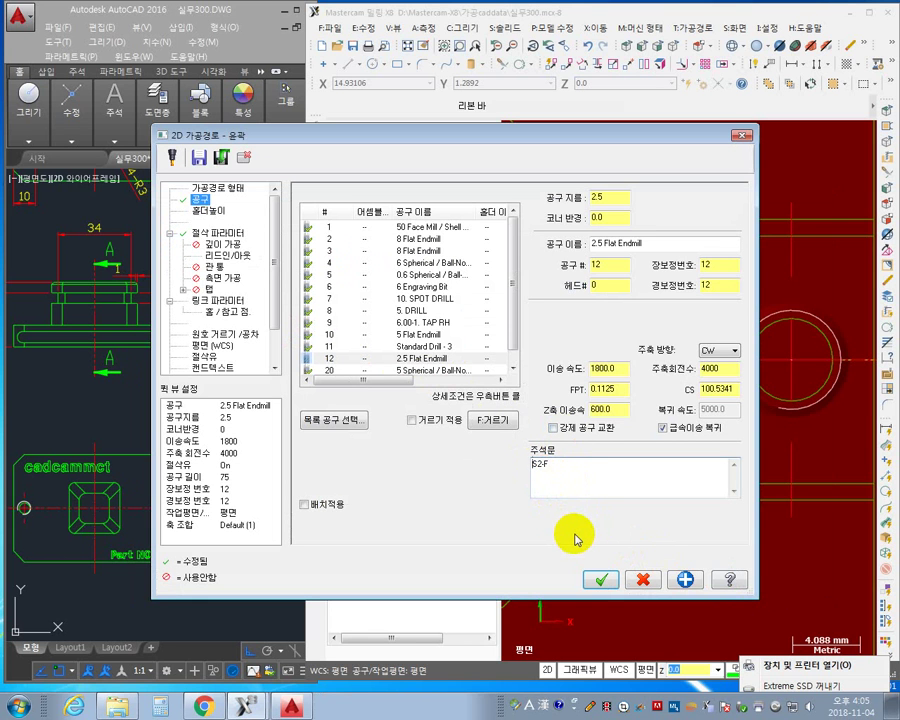
{"action": "left_click", "coordinate": [556, 466]}
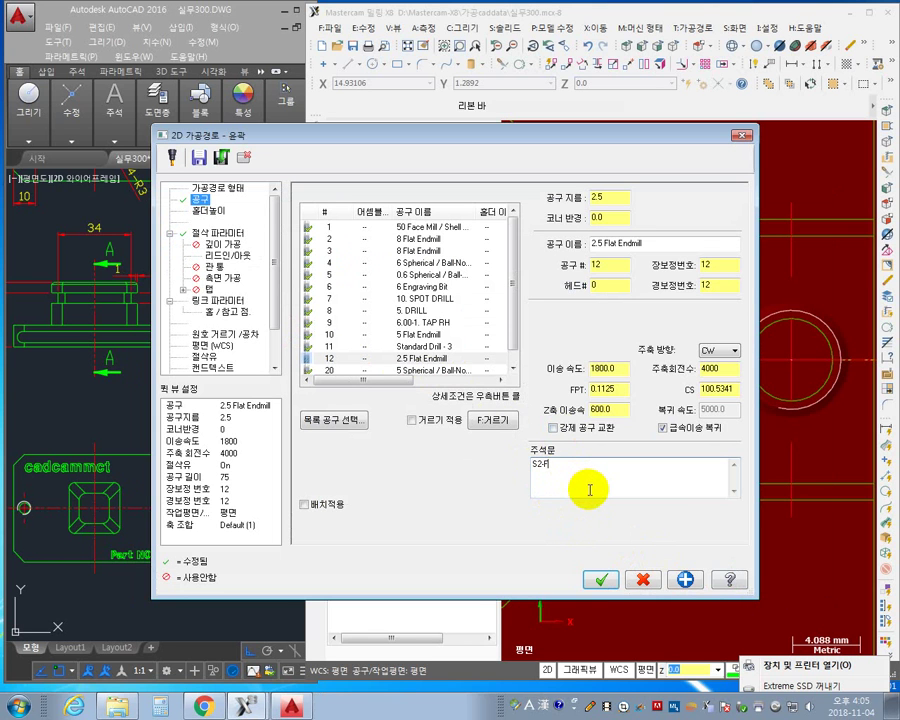
{"action": "type", "text": "J"}
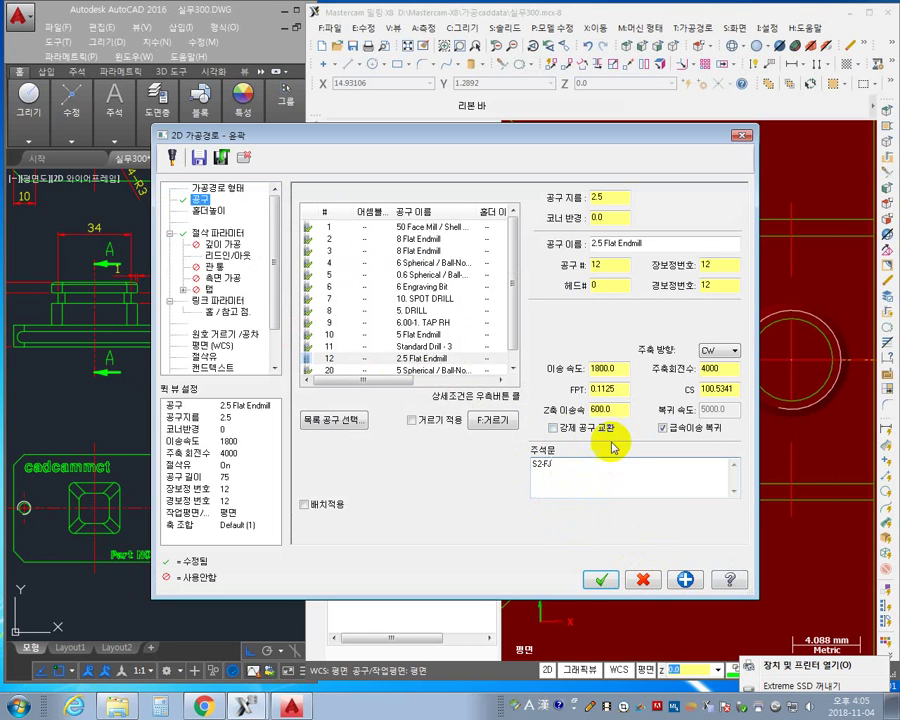
Check the contour's cut, lead in/out and depth settings, and enable side multi-passes (측면 가공) with 0 roughing passes.
{"action": "left_click", "coordinate": [220, 233]}
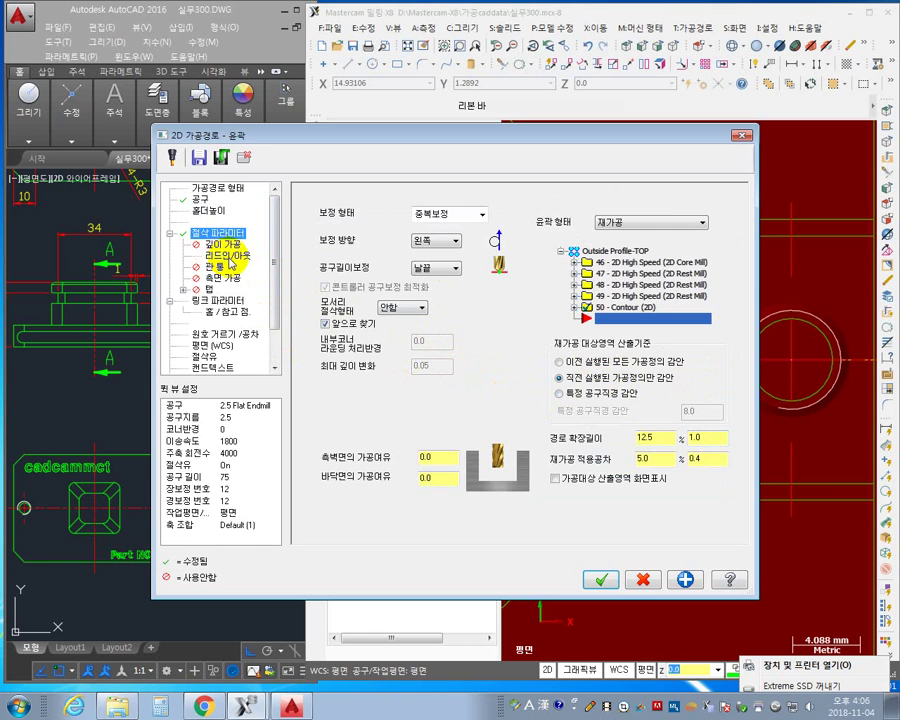
{"action": "left_click", "coordinate": [230, 256]}
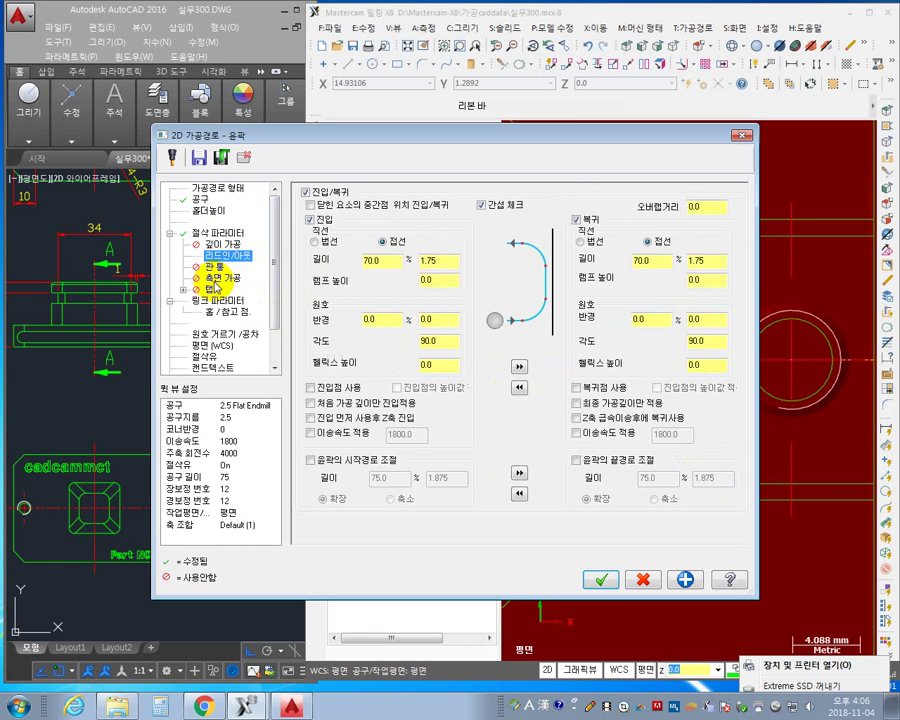
{"action": "left_click", "coordinate": [226, 279]}
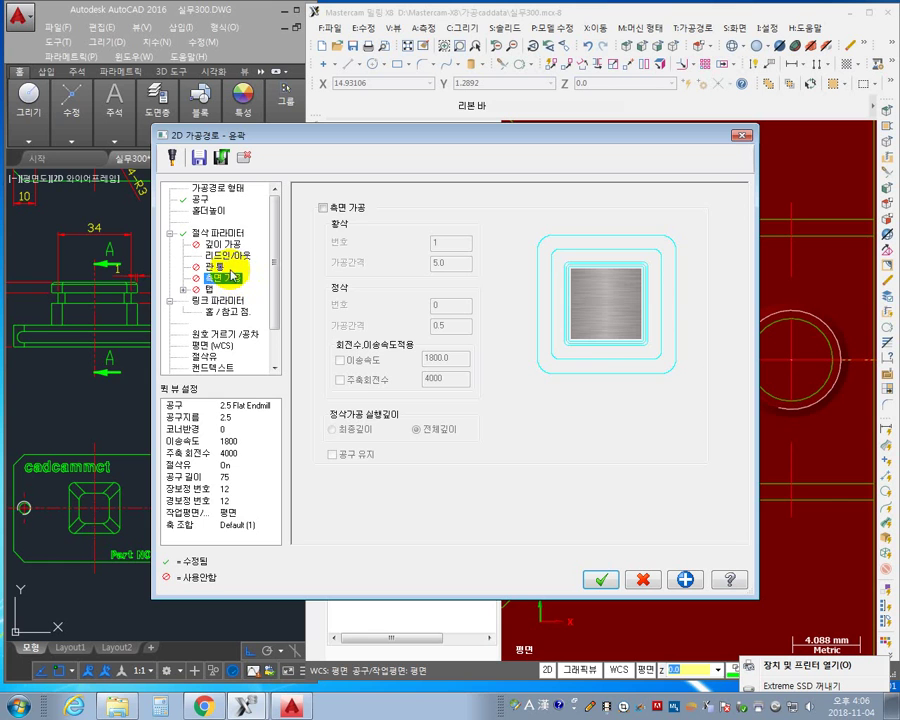
{"action": "left_click", "coordinate": [230, 244]}
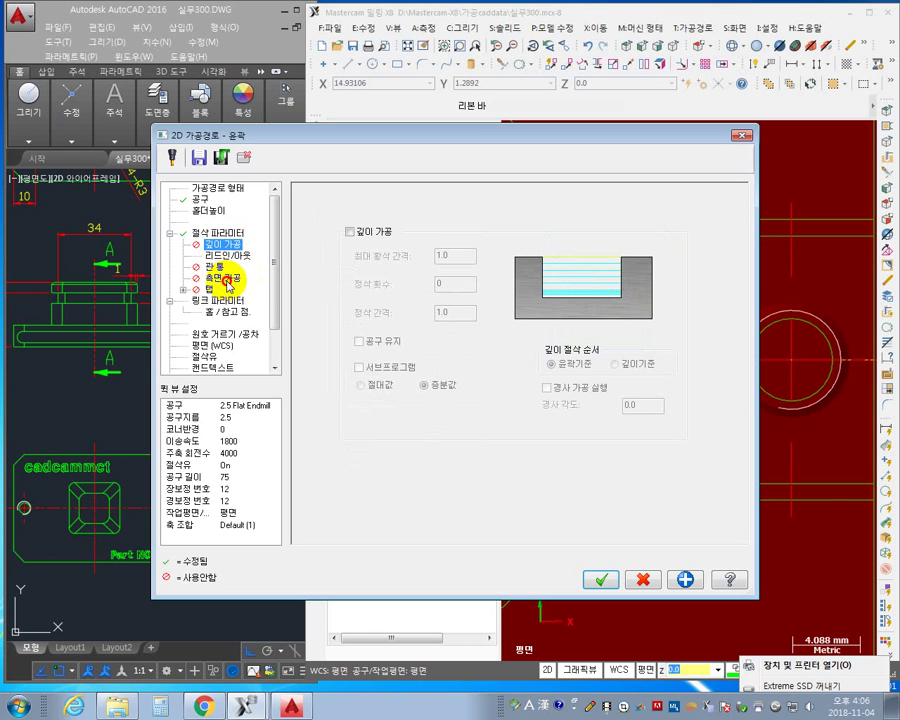
{"action": "left_click", "coordinate": [227, 280]}
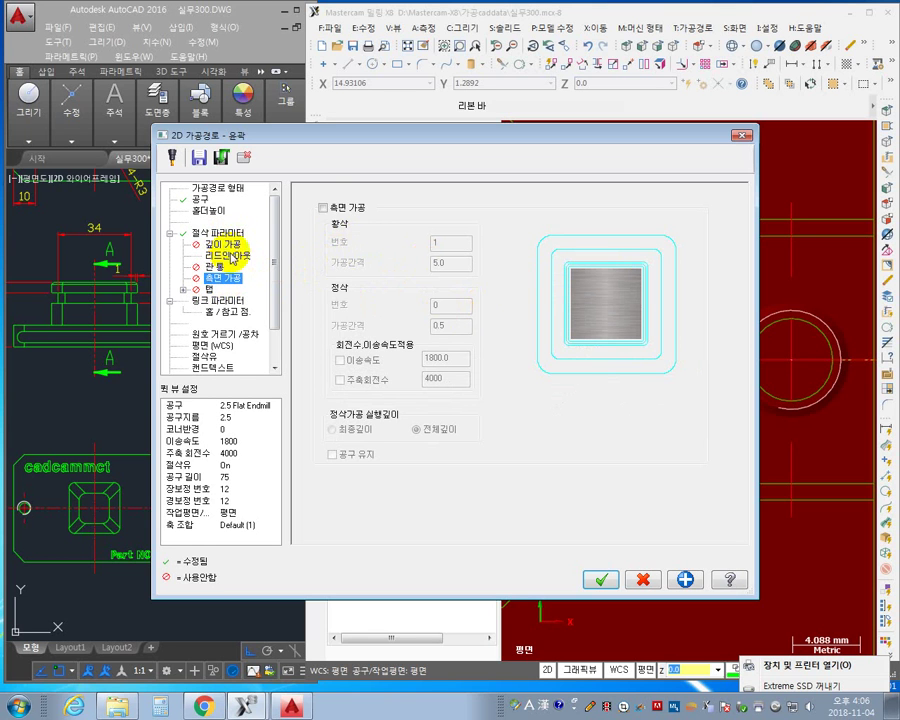
{"action": "left_click", "coordinate": [324, 208]}
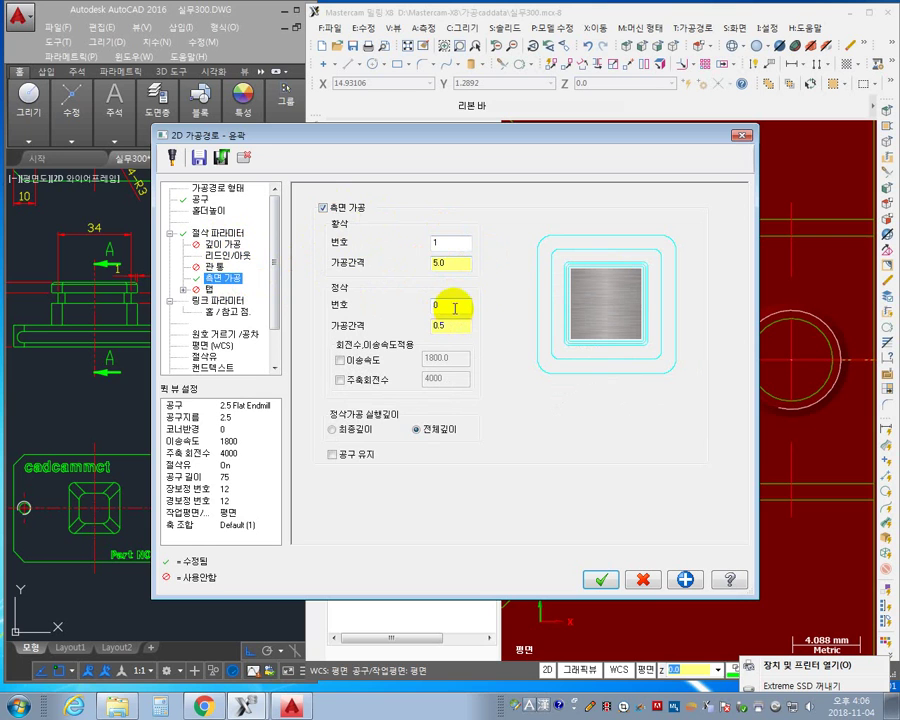
{"action": "double_click", "coordinate": [450, 242]}
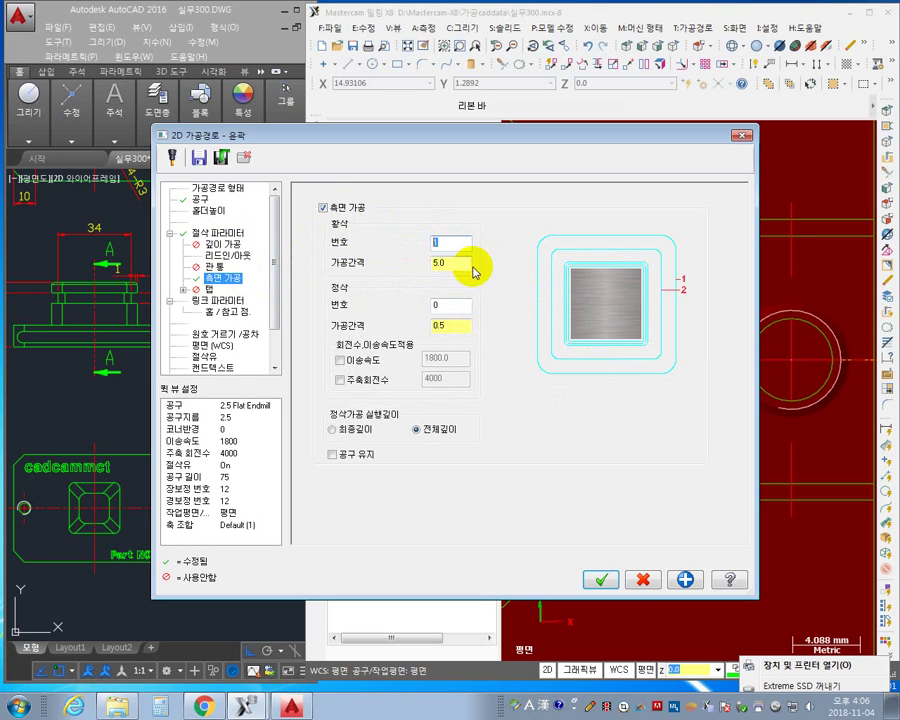
{"action": "double_click", "coordinate": [437, 264]}
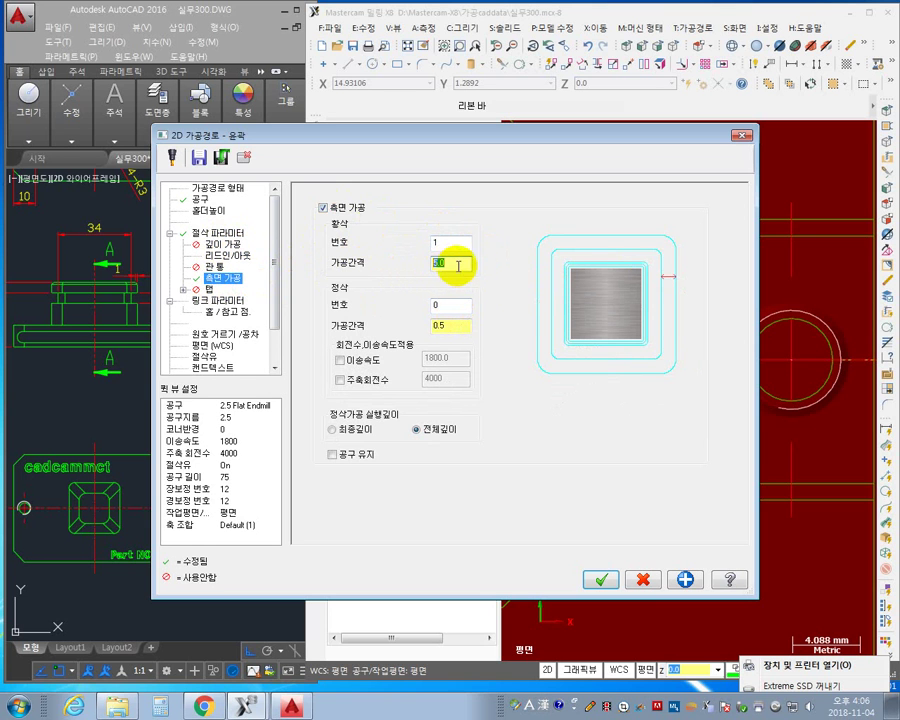
{"action": "left_click_drag", "start_coordinate": [452, 247], "coordinate": [283, 255]}
{"action": "type", "text": "0"}
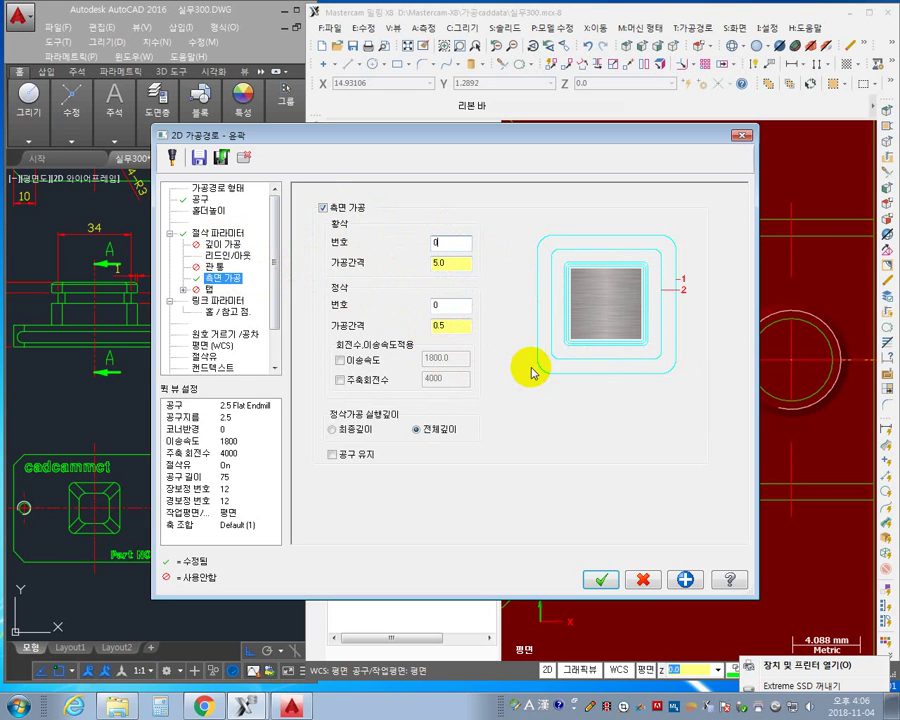
Set the side finishing passes to 5 with a spacing of 0.1 and accept the contour parameters.
{"action": "double_click", "coordinate": [450, 305]}
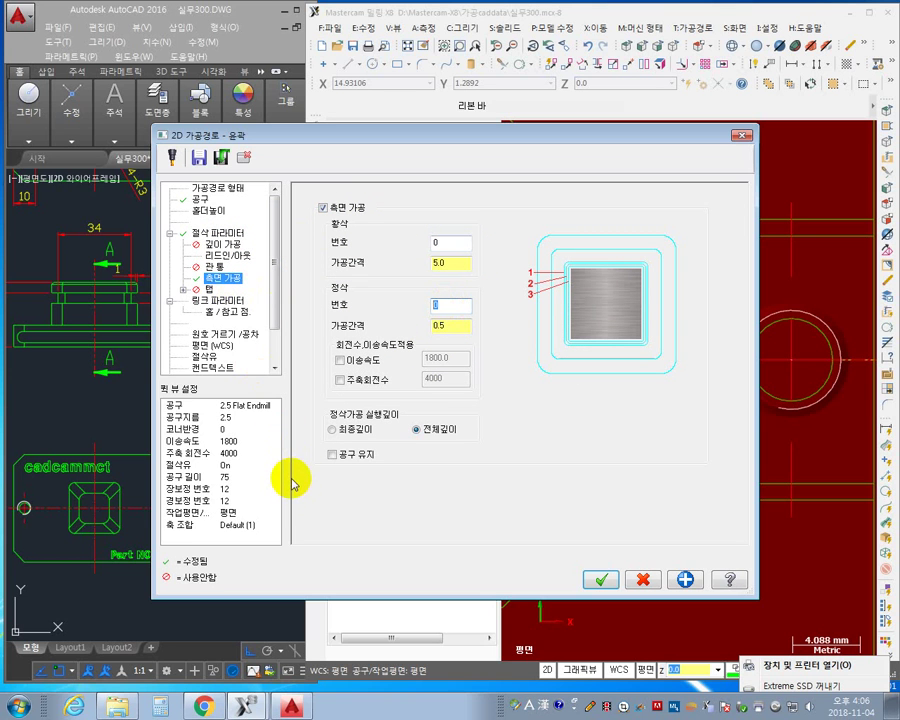
{"action": "type", "text": "5"}
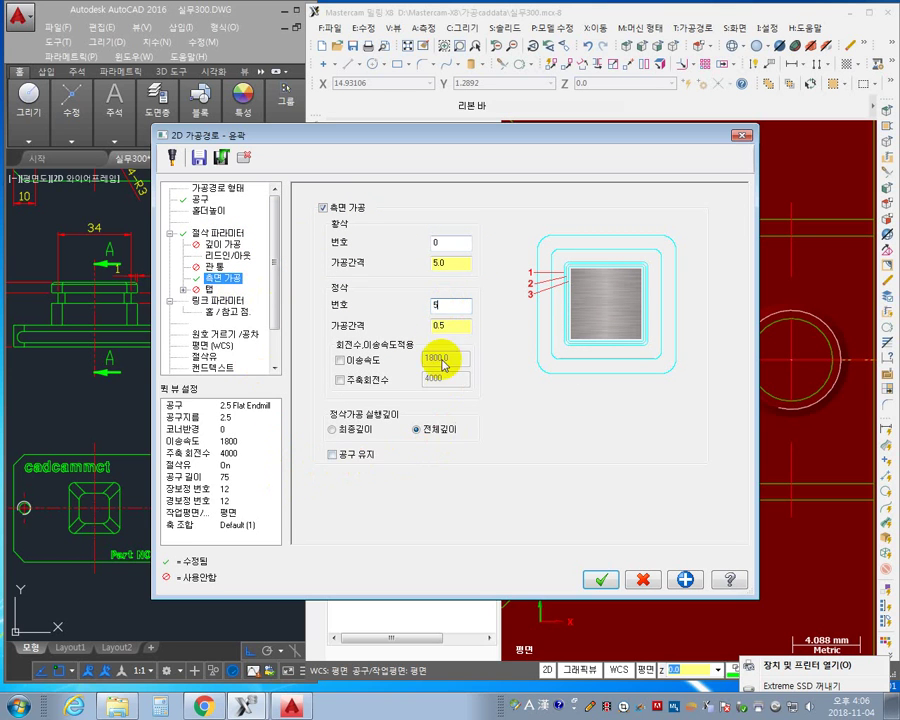
{"action": "double_click", "coordinate": [453, 328]}
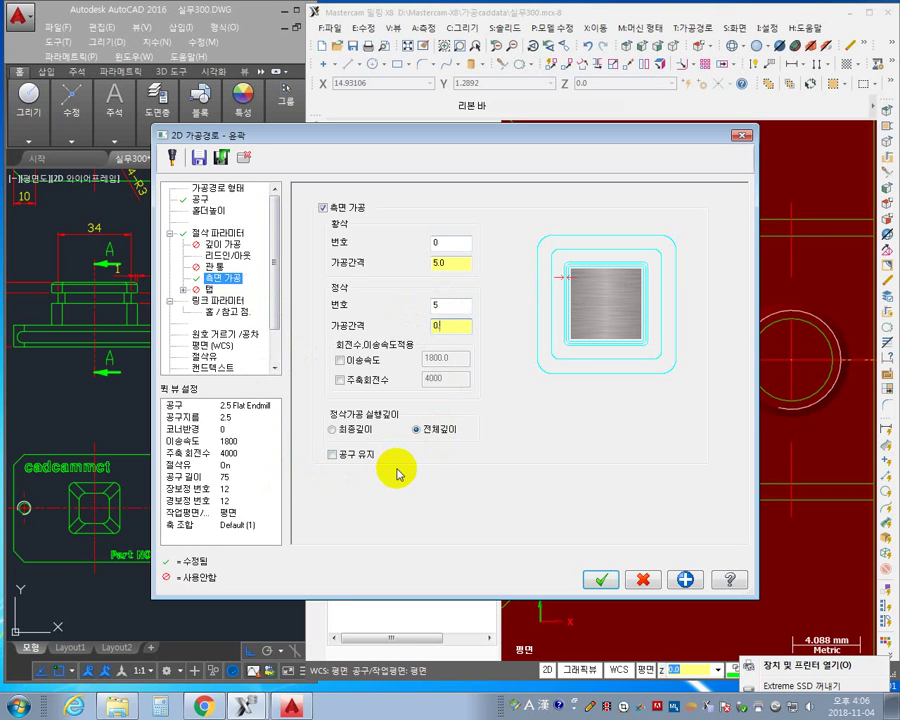
{"action": "type", "text": "0.1"}
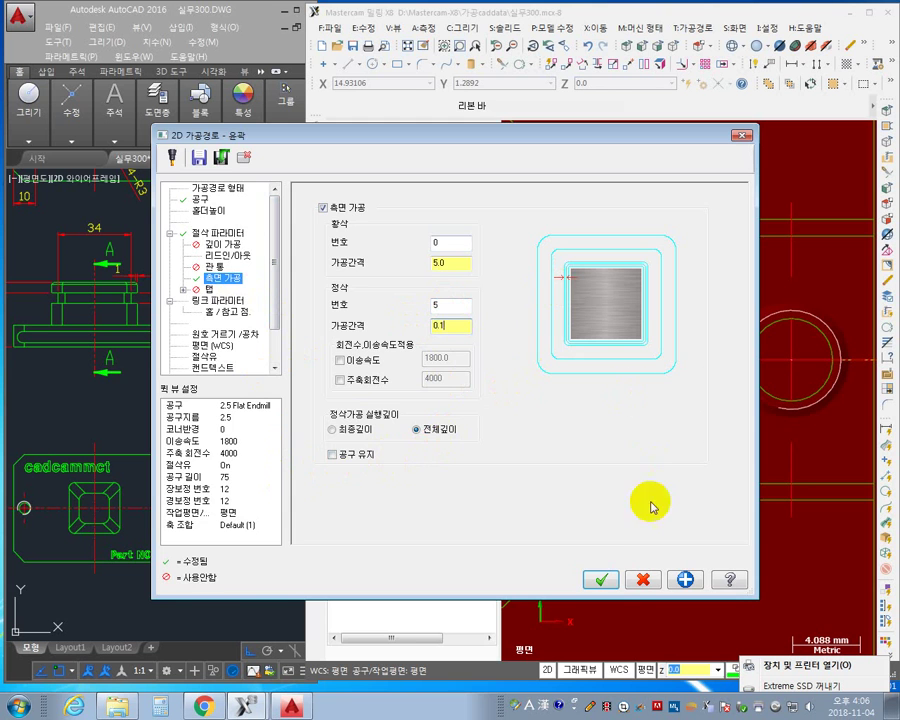
{"action": "left_click", "coordinate": [603, 581]}
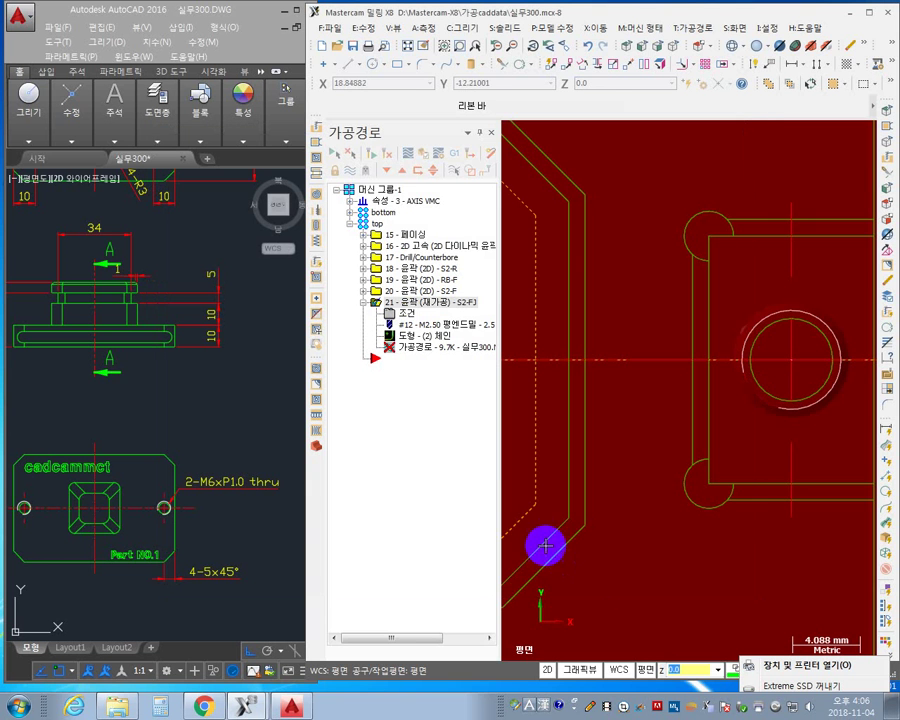
Regenerate the S2-FJ remachining contour toolpath.
{"action": "left_click", "coordinate": [388, 152]}
{"action": "middle_click_drag", "start_coordinate": [773, 469], "coordinate": [538, 496]}
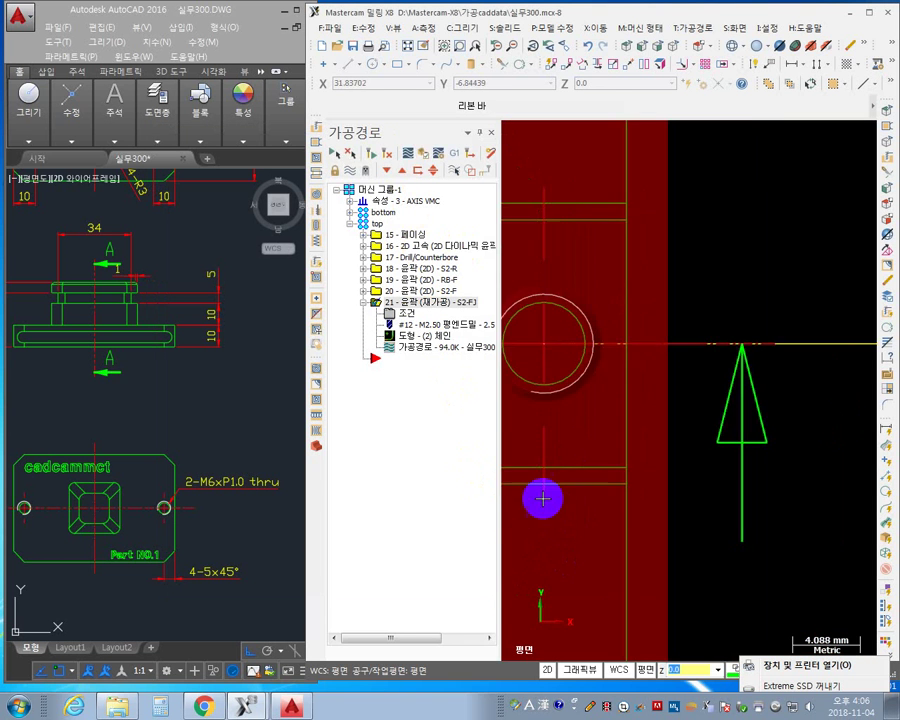
{"action": "scroll", "coordinate": [690, 461], "scroll_direction": "down", "scroll_amount": 2}
{"action": "middle_click_drag", "start_coordinate": [691, 461], "coordinate": [863, 389]}
{"action": "scroll", "coordinate": [692, 305], "scroll_direction": "up", "scroll_amount": 2}
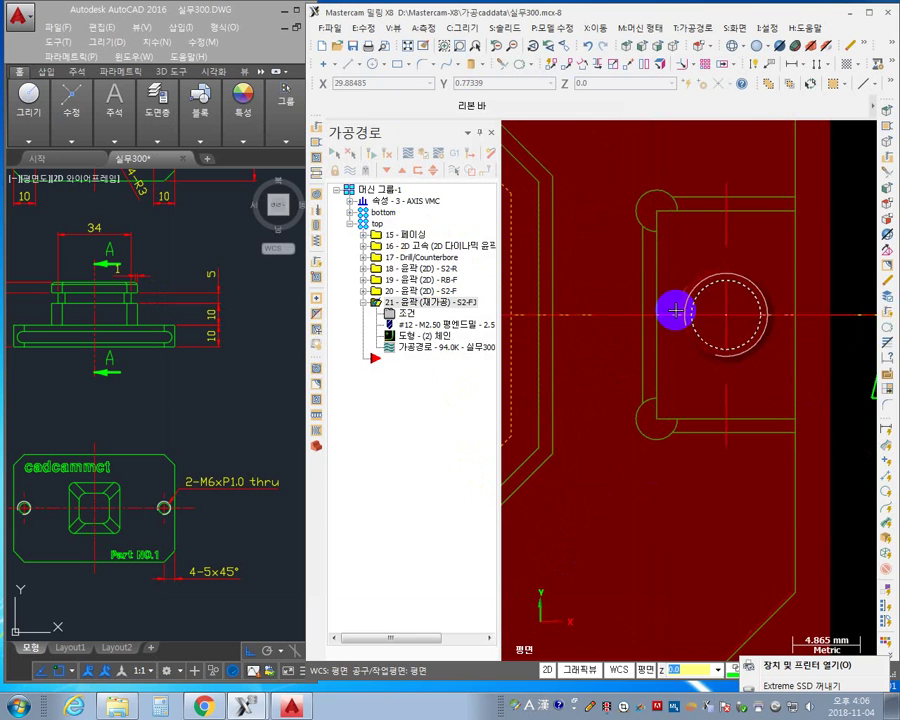
{"action": "scroll", "coordinate": [494, 313], "scroll_direction": "up", "scroll_amount": 1}
Backplot the S2-FJ remachining toolpath move by move and examine its entry and first corner pass in the side pocket.
{"action": "left_click", "coordinate": [418, 348]}
{"action": "middle_click_drag", "start_coordinate": [667, 430], "coordinate": [727, 518]}
{"action": "key", "text": "s"}
{"action": "key", "text": "s"}
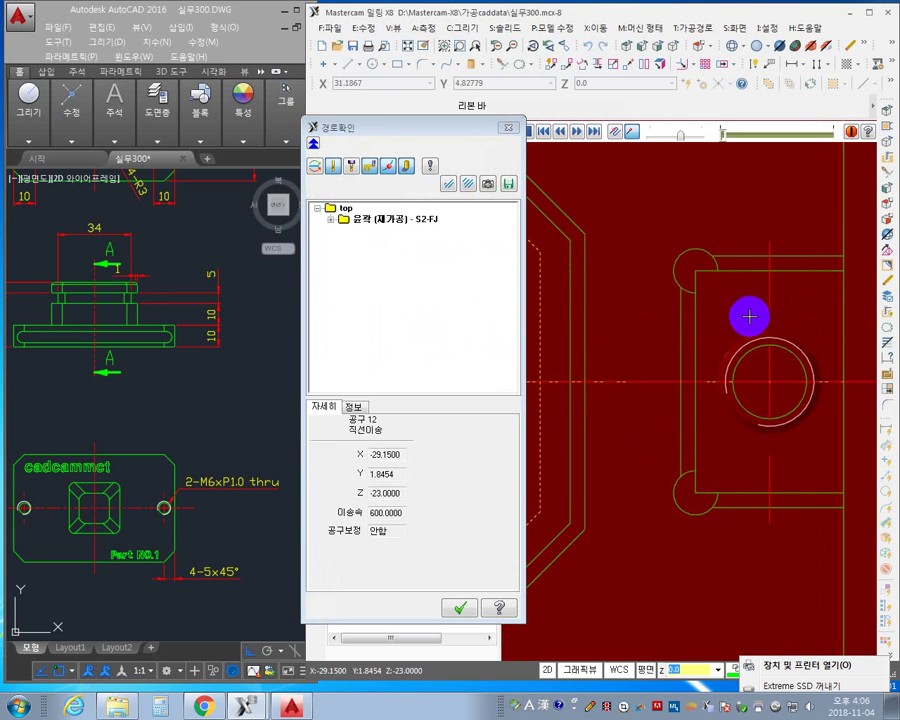
{"action": "key", "text": "s"}
{"action": "scroll", "coordinate": [645, 500], "scroll_direction": "down", "scroll_amount": 2}
{"action": "middle_click_drag", "start_coordinate": [709, 472], "coordinate": [885, 400]}
{"action": "scroll", "coordinate": [667, 428], "scroll_direction": "down", "scroll_amount": 2}
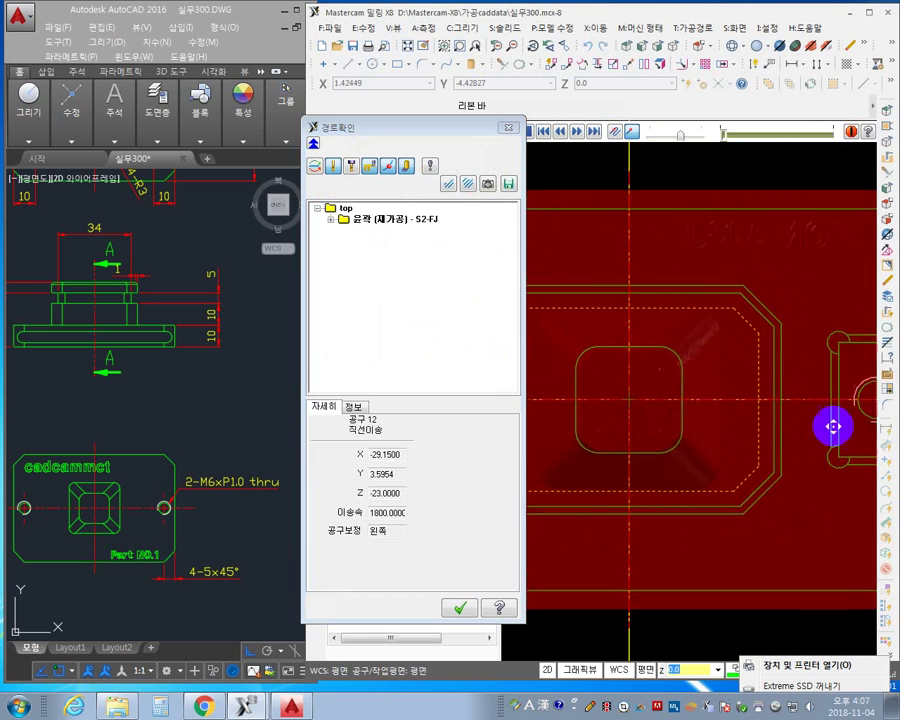
{"action": "middle_click_drag", "start_coordinate": [833, 426], "coordinate": [693, 452]}
{"action": "scroll", "coordinate": [609, 386], "scroll_direction": "up", "scroll_amount": 4}
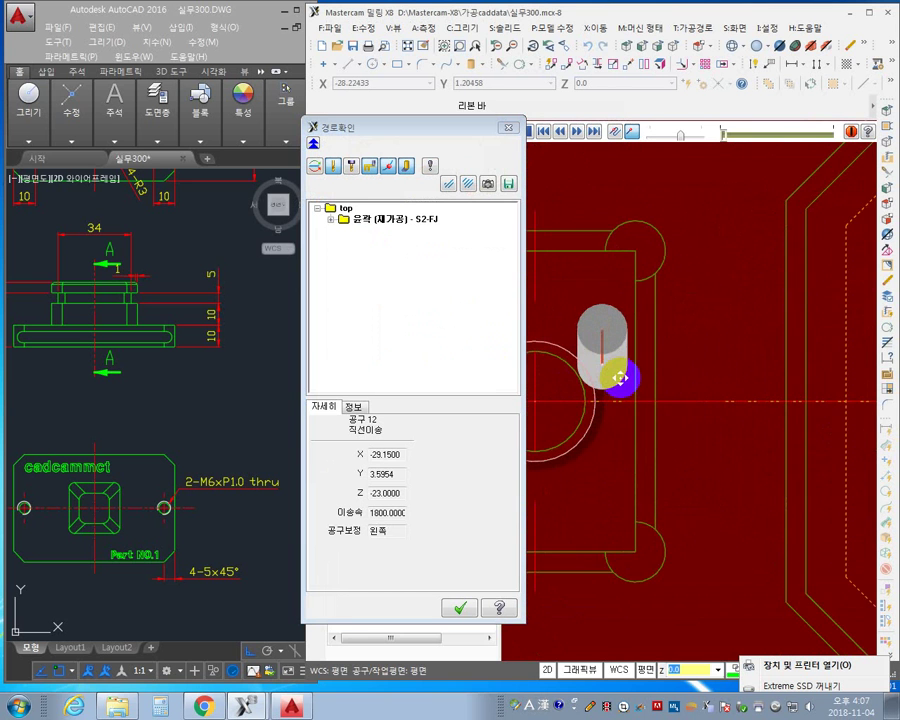
{"action": "scroll", "coordinate": [620, 378], "scroll_direction": "up", "scroll_amount": 1}
{"action": "middle_click_drag", "start_coordinate": [662, 408], "coordinate": [725, 470]}
{"action": "key", "text": "s"}
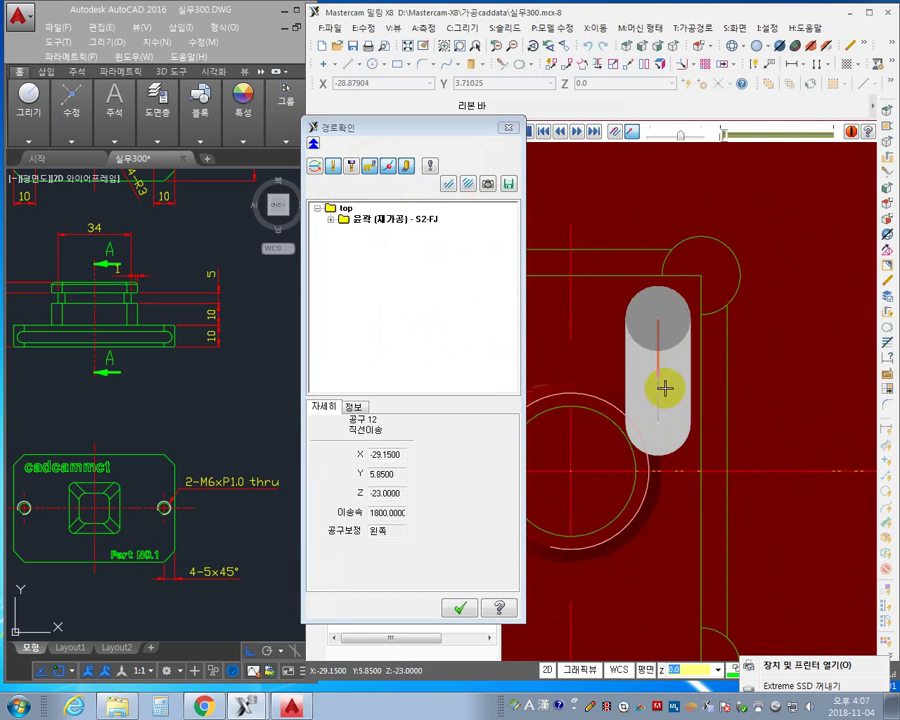
{"action": "key", "text": "s"}
{"action": "mouse_move", "coordinate": [678, 428]}
{"action": "middle_mouse_down"}
{"action": "mouse_move", "coordinate": [808, 455]}
{"action": "mouse_move", "coordinate": [798, 461]}
{"action": "middle_mouse_up"}
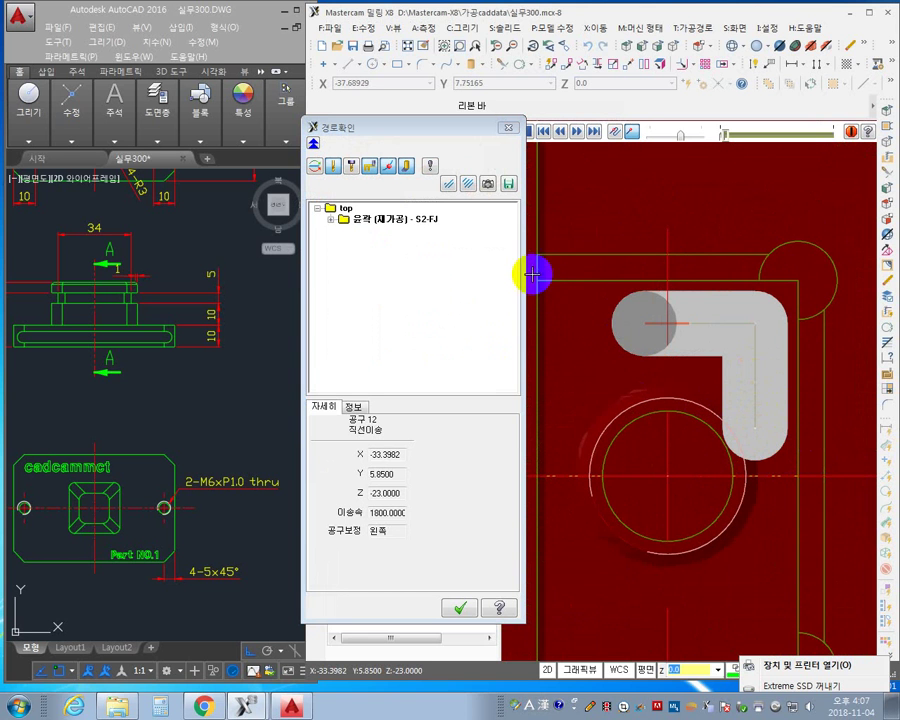
{"action": "left_click", "coordinate": [509, 128]}
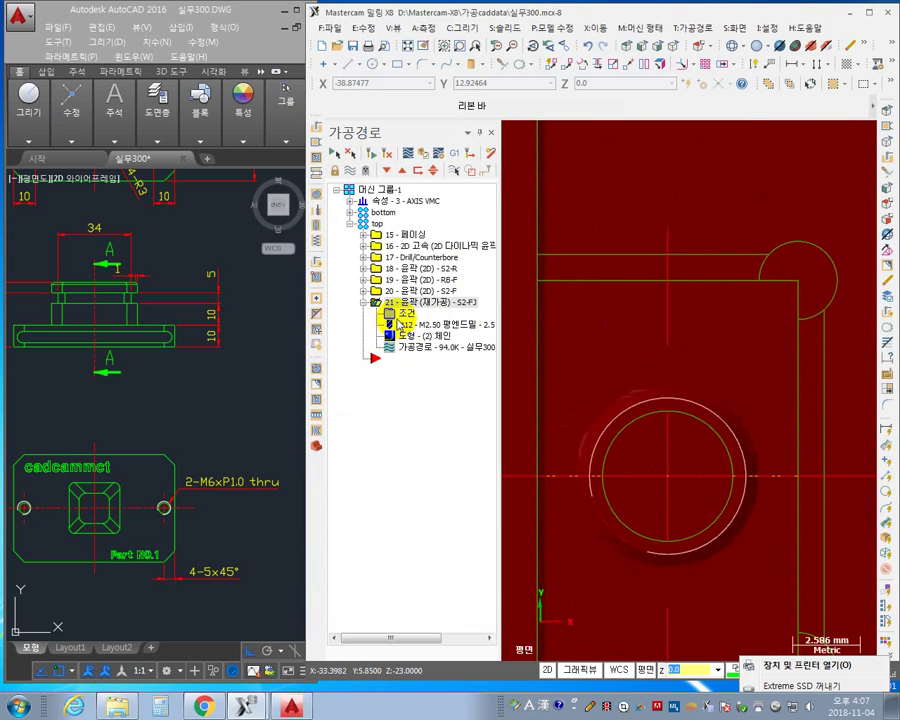
Set the remachining contour's lead-in line length to 20% and its lead-in arc radius to 1.0, and apply the parameters.
{"action": "left_click", "coordinate": [399, 320]}
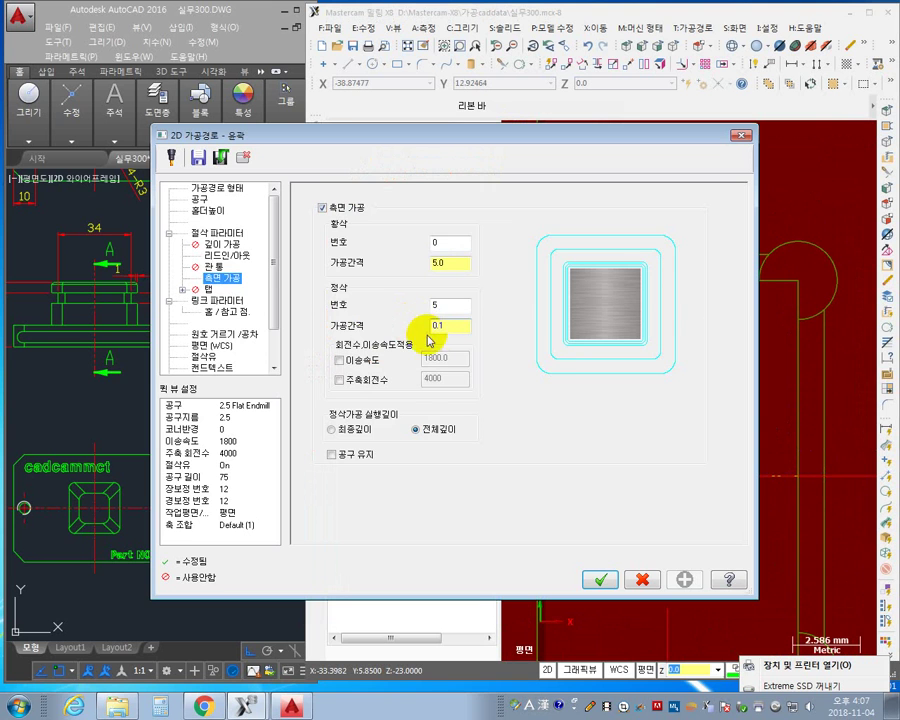
{"action": "left_click", "coordinate": [236, 257]}
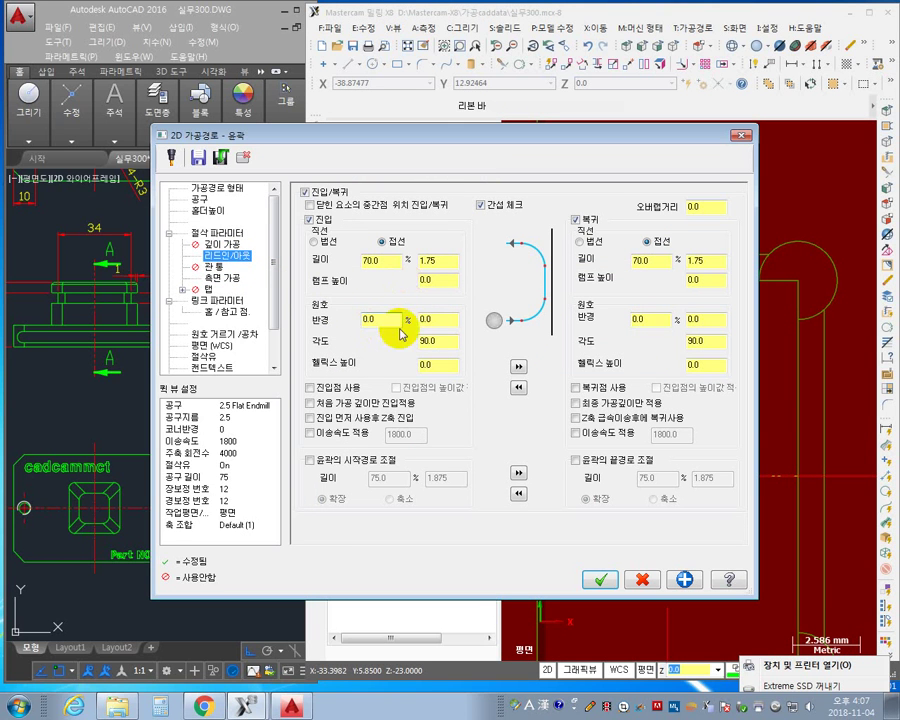
{"action": "left_click_drag", "start_coordinate": [387, 320], "coordinate": [49, 297]}
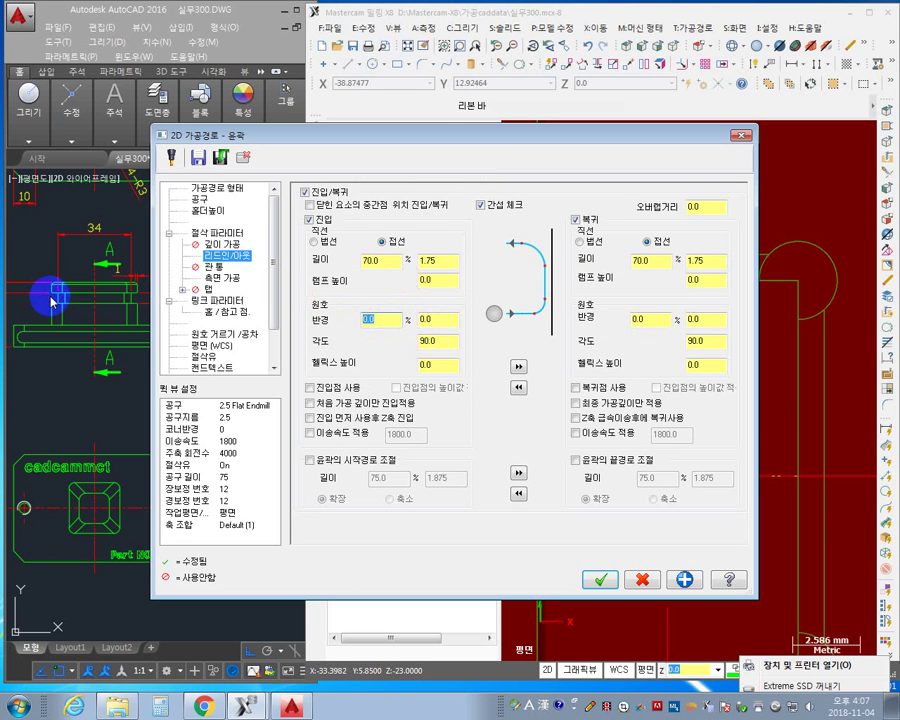
{"action": "type", "text": "20"}
{"action": "key", "text": "Return"}
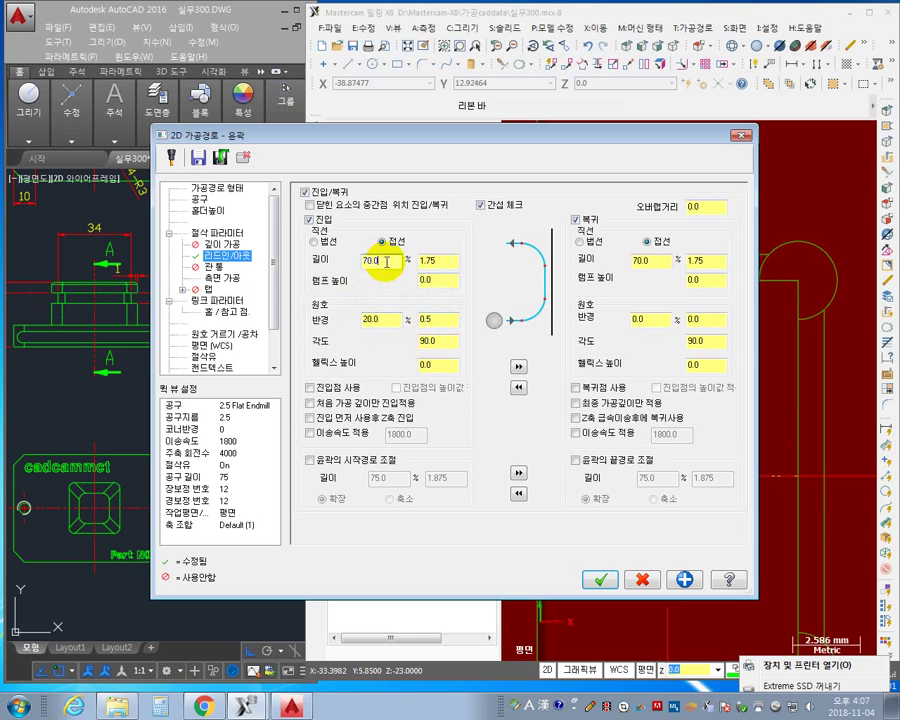
{"action": "left_click_drag", "start_coordinate": [386, 262], "coordinate": [197, 268]}
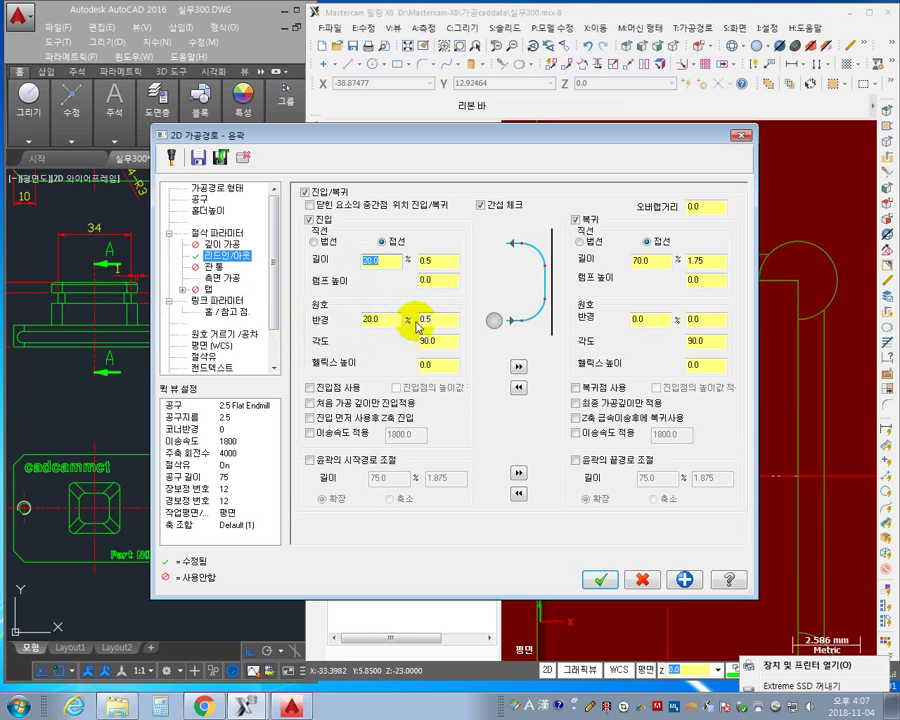
{"action": "left_click_drag", "start_coordinate": [393, 319], "coordinate": [165, 301]}
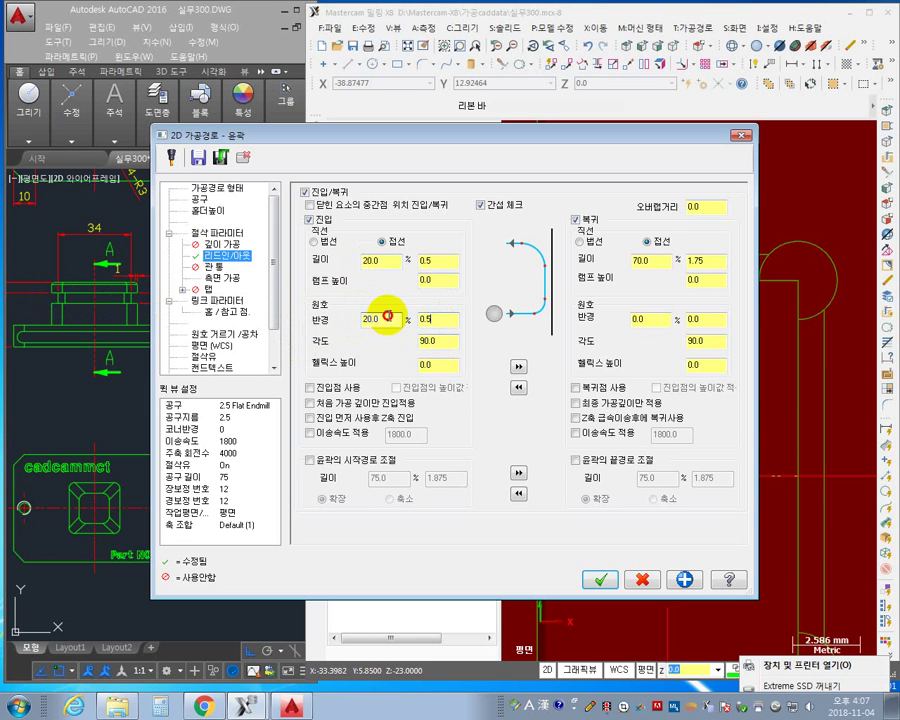
{"action": "key", "text": "Tab"}
{"action": "type", "text": "1"}
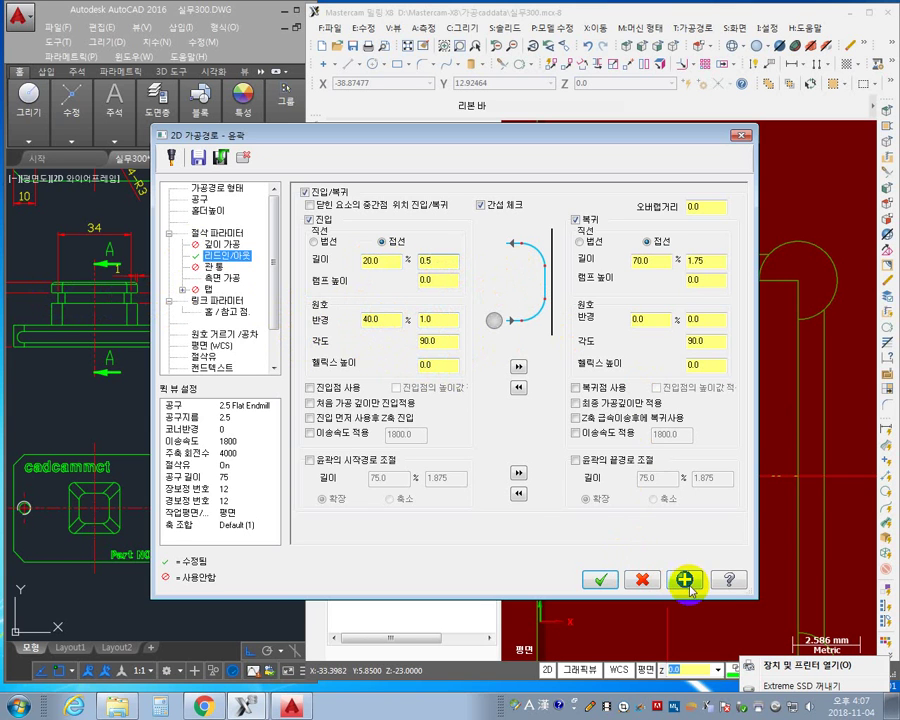
{"action": "left_click", "coordinate": [601, 580]}
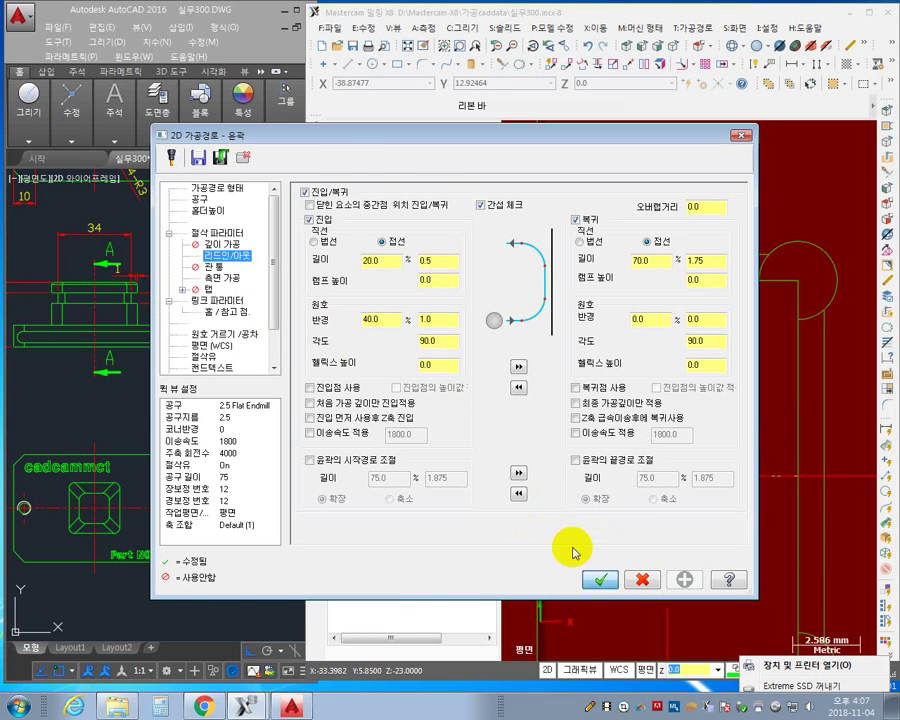
Regenerate the S2-FJ remachining contour toolpath and backplot its entry and first corner pass move by move.
{"action": "left_click", "coordinate": [387, 155]}
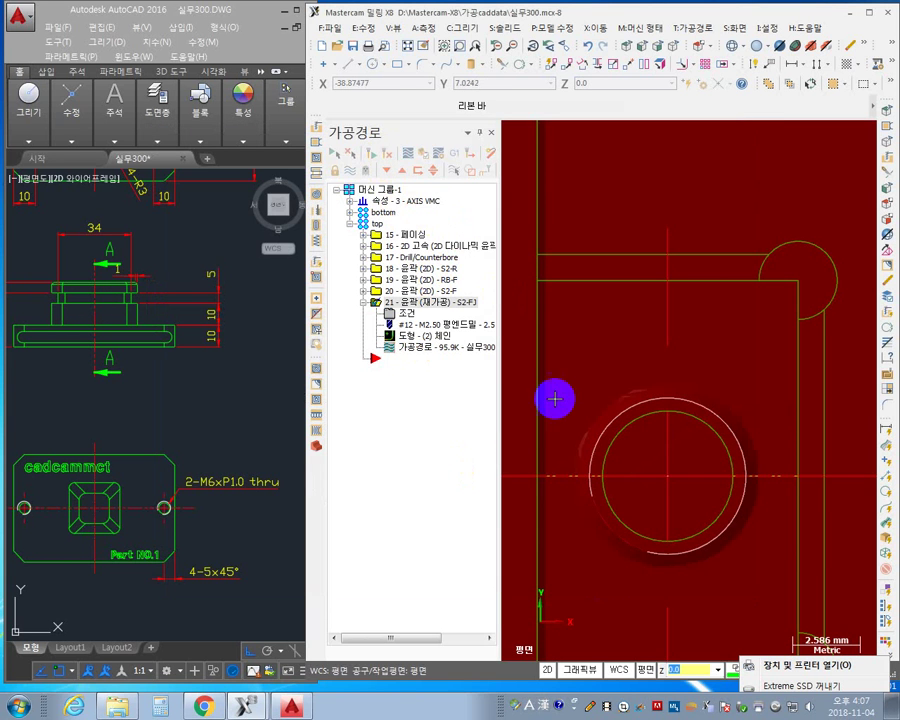
{"action": "left_click", "coordinate": [421, 350]}
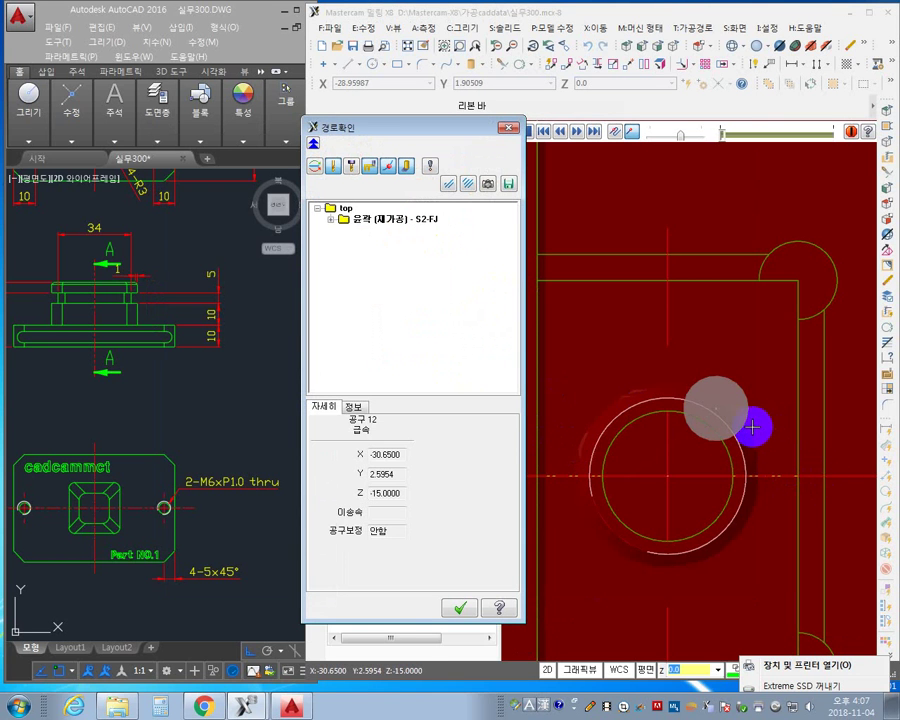
{"action": "key", "text": "s"}
{"action": "key", "text": "s"}
{"action": "key", "text": "s"}
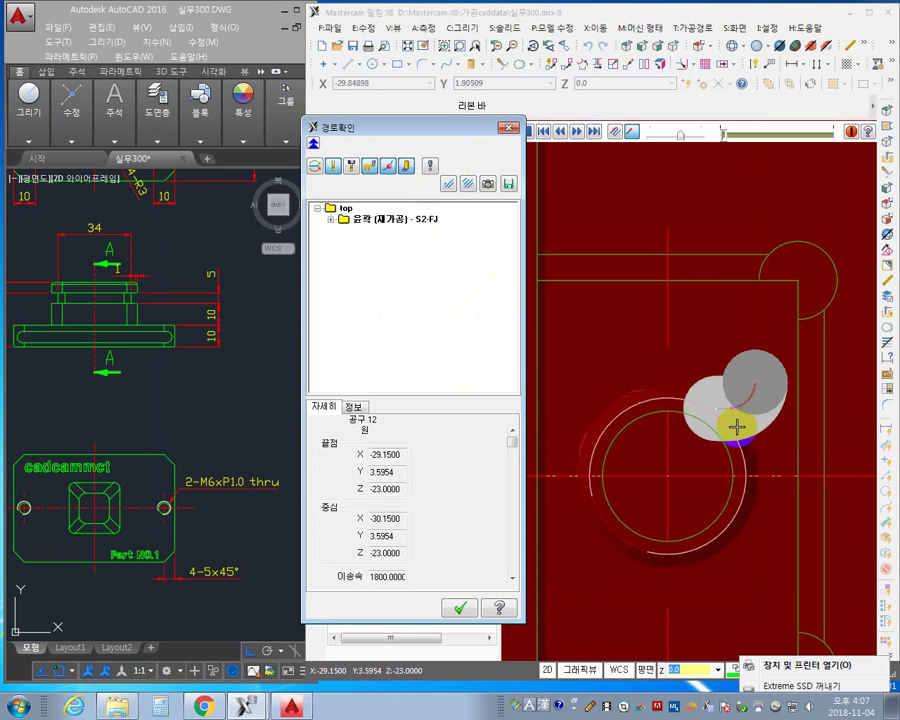
{"action": "key", "text": "s"}
{"action": "key", "text": "s"}
{"action": "key", "text": "s"}
{"action": "key", "text": "s"}
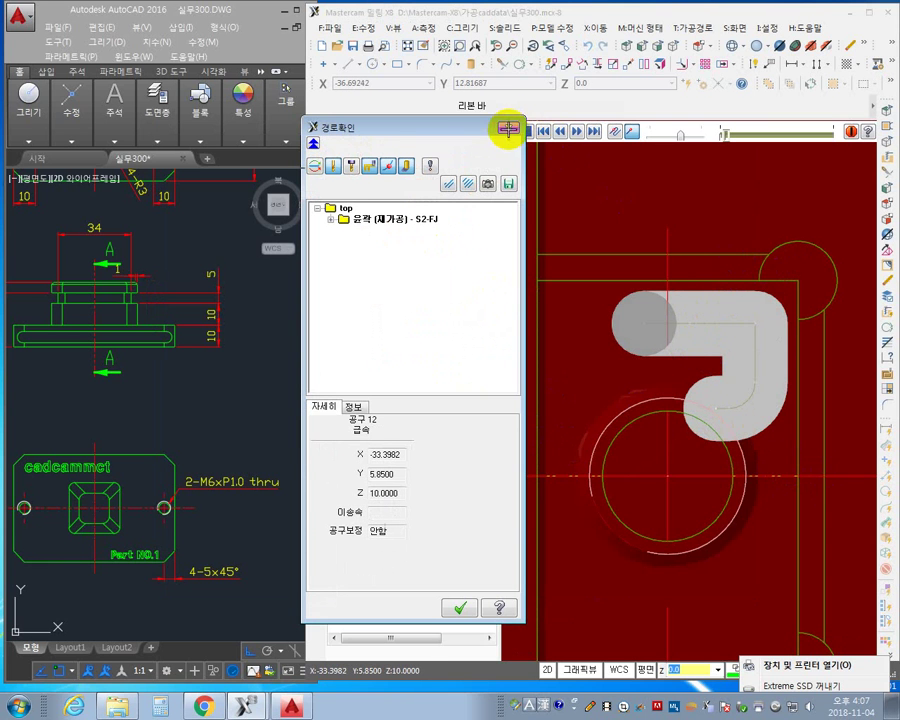
{"action": "left_click", "coordinate": [508, 129]}
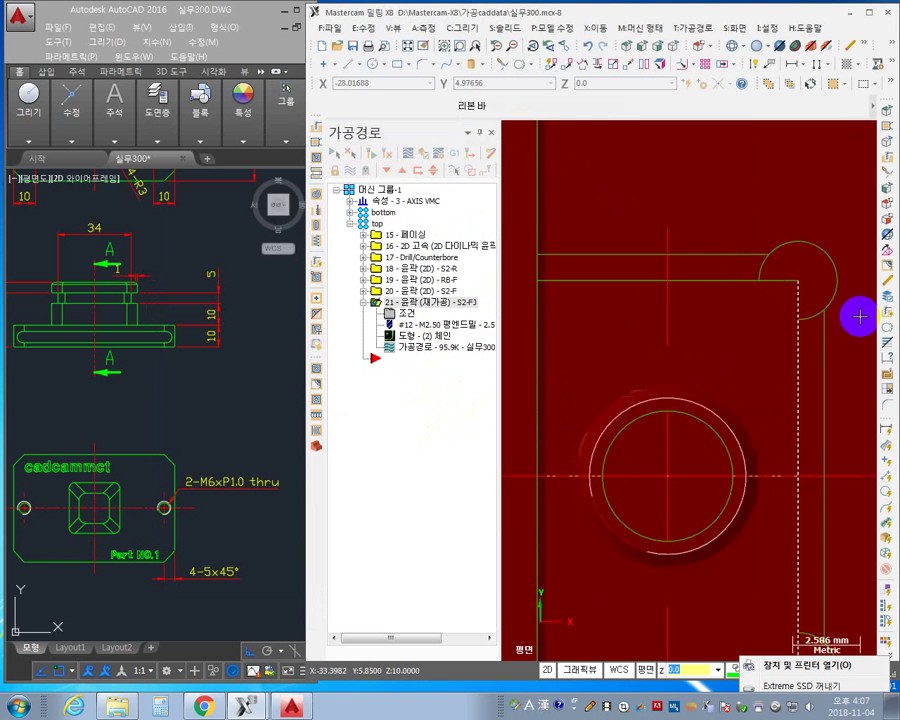
Create an untrimmed fillet arc of radius 4.0 between the two lines meeting at the side pocket's corner with the relief circle.
{"action": "scroll", "coordinate": [857, 317], "scroll_direction": "up", "scroll_amount": 2}
{"action": "middle_click_drag", "start_coordinate": [793, 342], "coordinate": [700, 374]}
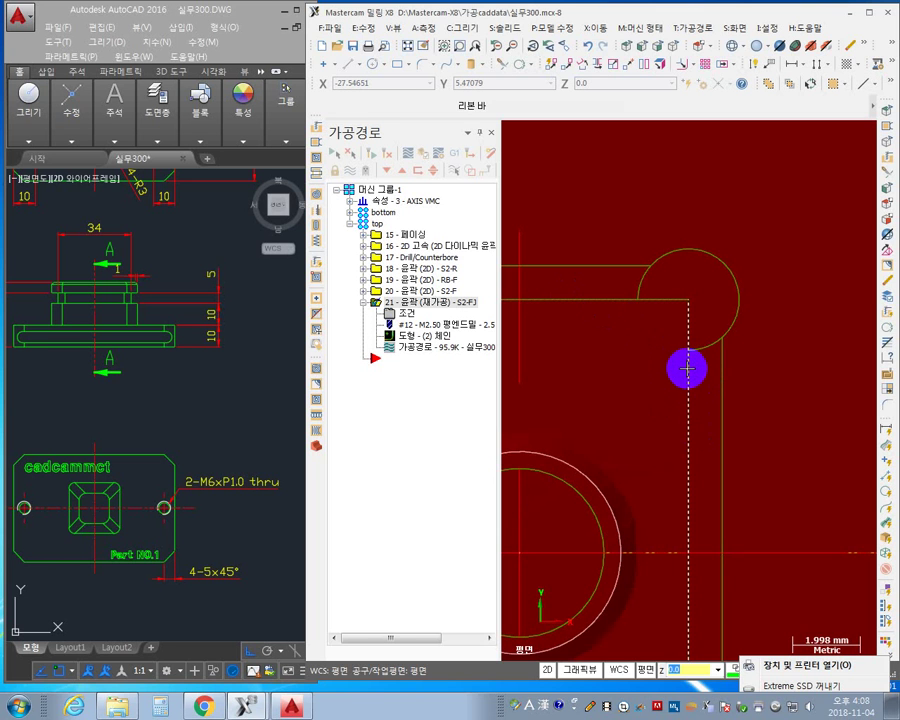
{"action": "left_click", "coordinate": [423, 68]}
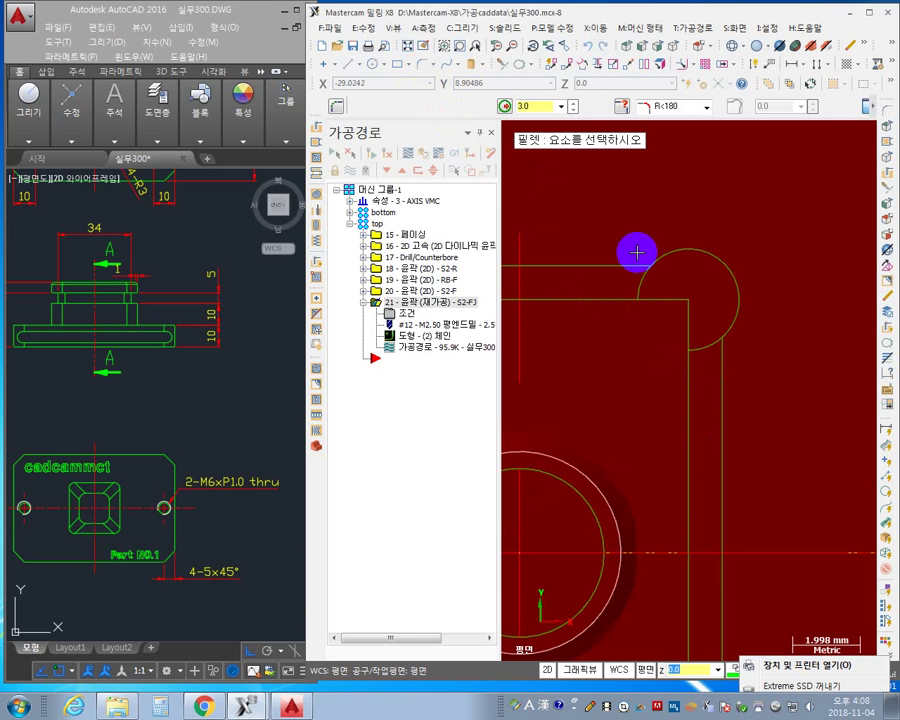
{"action": "left_click", "coordinate": [525, 106]}
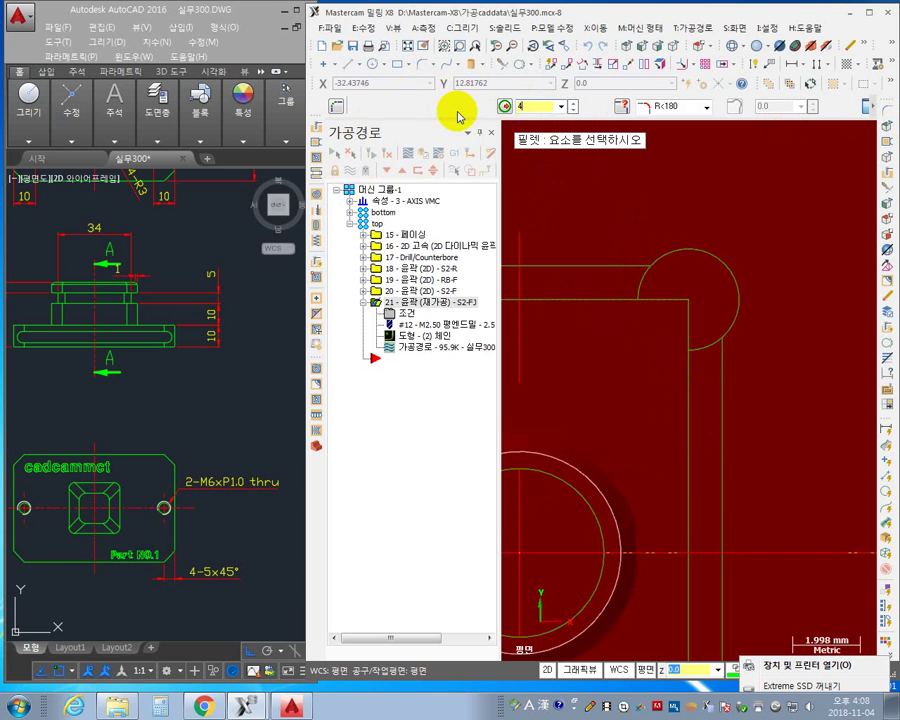
{"action": "left_click", "coordinate": [869, 13]}
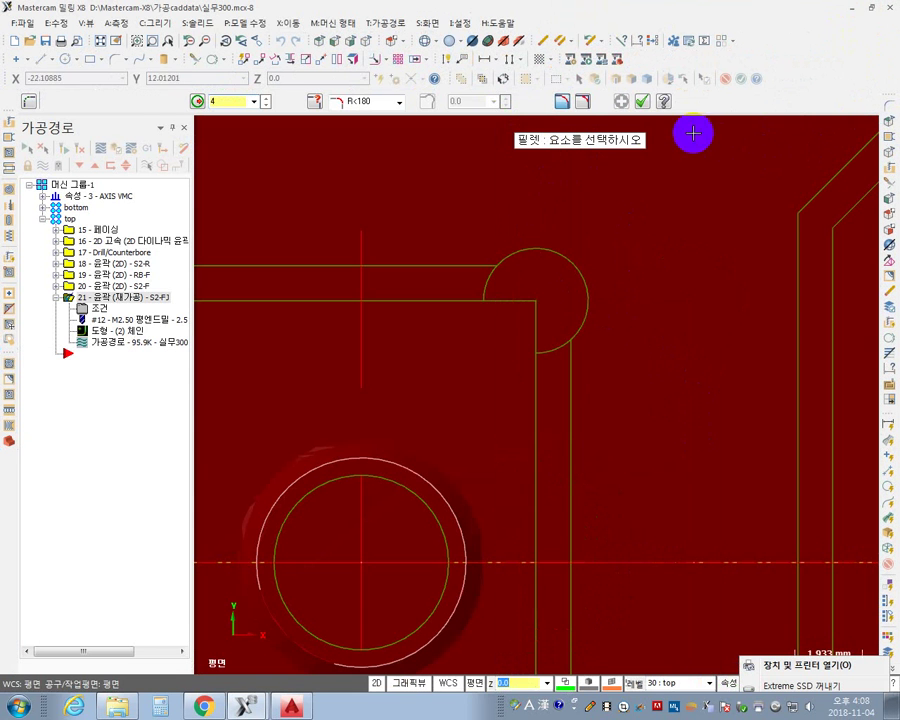
{"action": "left_click", "coordinate": [583, 102]}
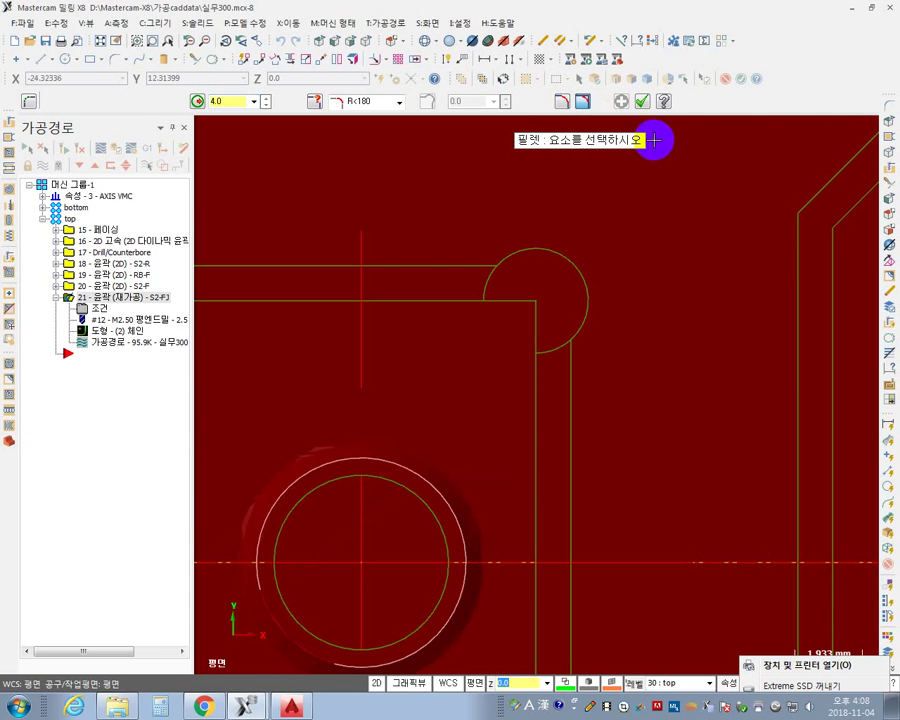
{"action": "left_click", "coordinate": [533, 436]}
{"action": "left_click", "coordinate": [428, 307]}
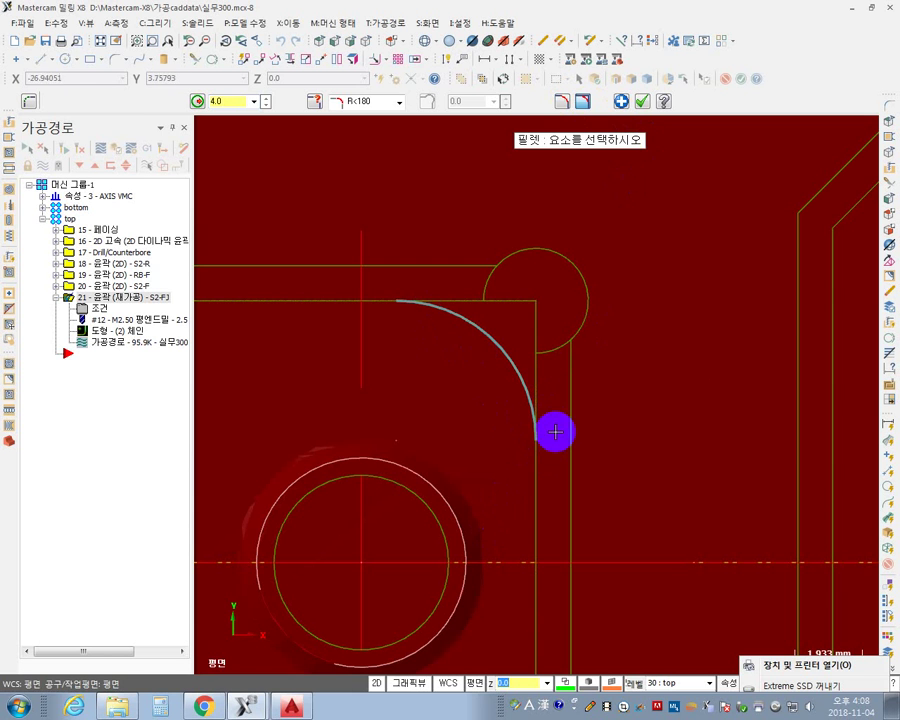
{"action": "key", "text": "Escape"}
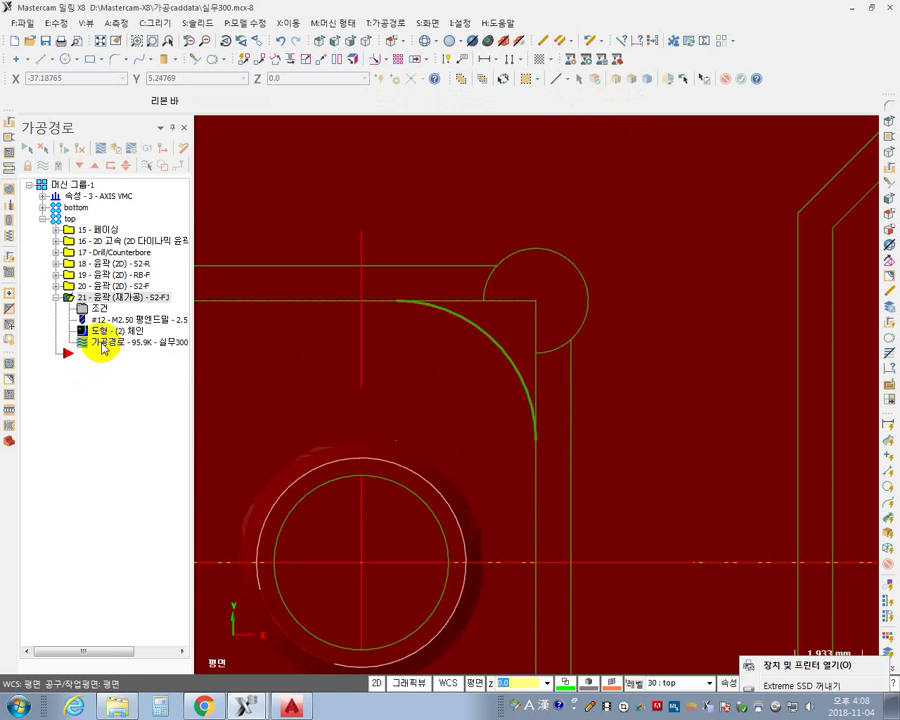
Backplot the S2-FJ toolpath step by step and compare its first corner pass with the radius 4.0 fillet arc.
{"action": "left_click", "coordinate": [106, 344]}
{"action": "left_click_drag", "start_coordinate": [420, 129], "coordinate": [183, 167]}
{"action": "scroll", "coordinate": [502, 438], "scroll_direction": "up", "scroll_amount": 4}
{"action": "middle_click_drag", "start_coordinate": [586, 468], "coordinate": [674, 506]}
{"action": "scroll", "coordinate": [621, 498], "scroll_direction": "up", "scroll_amount": 3}
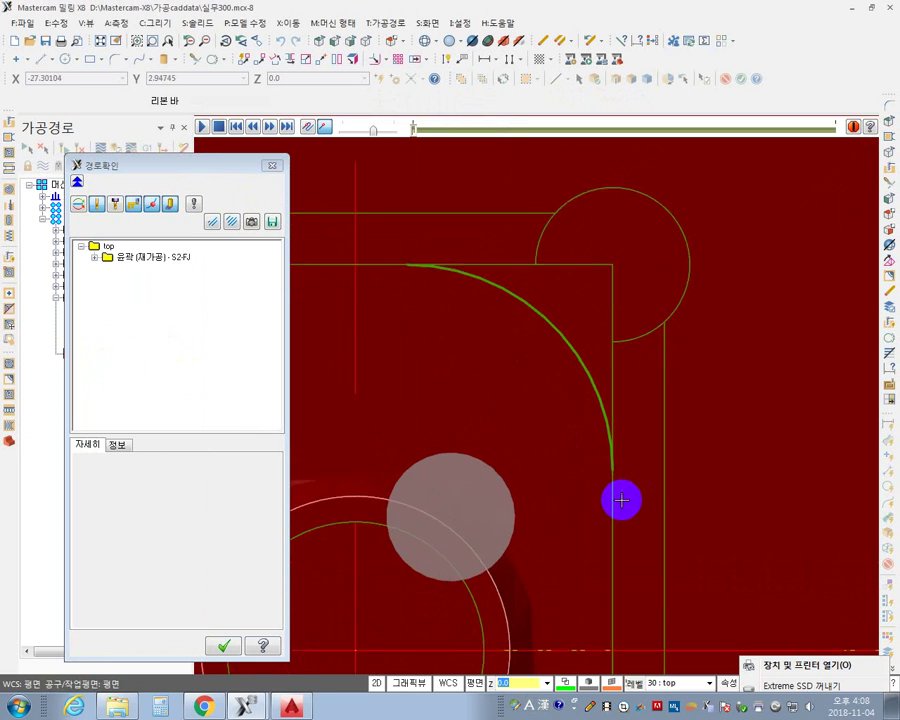
{"action": "key", "text": "s"}
{"action": "key", "text": "s"}
{"action": "key", "text": "s"}
{"action": "key", "text": "s"}
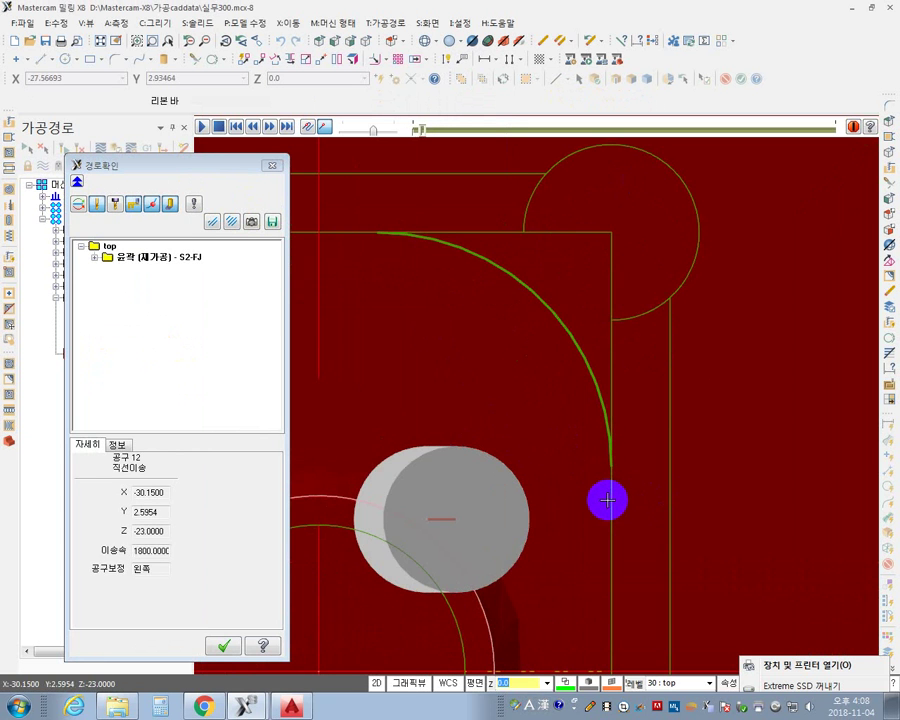
{"action": "key", "text": "s"}
{"action": "scroll", "coordinate": [544, 352], "scroll_direction": "up", "scroll_amount": 2}
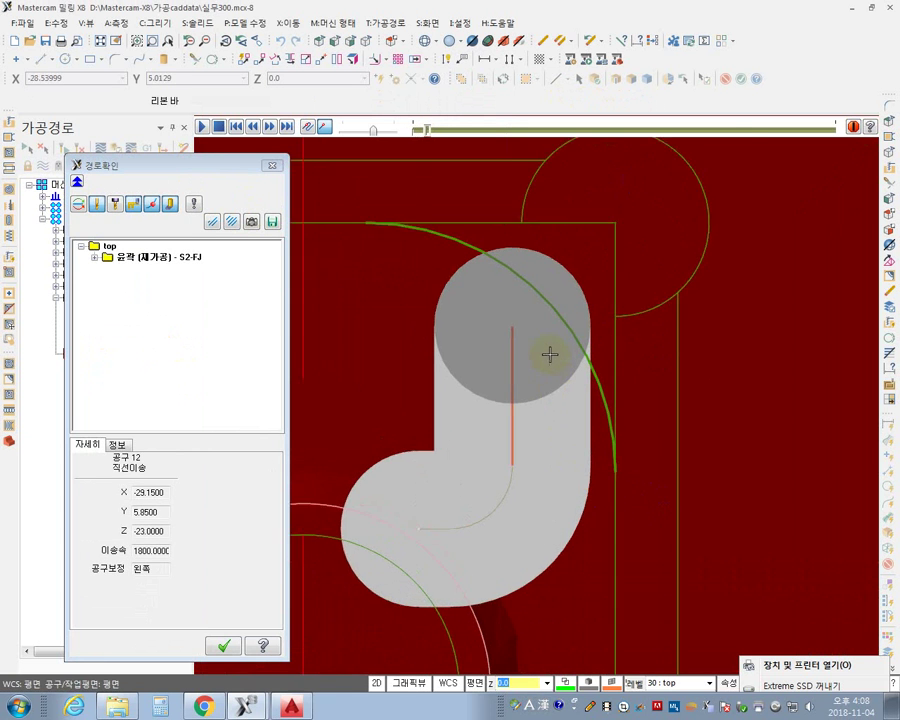
{"action": "key", "text": "s"}
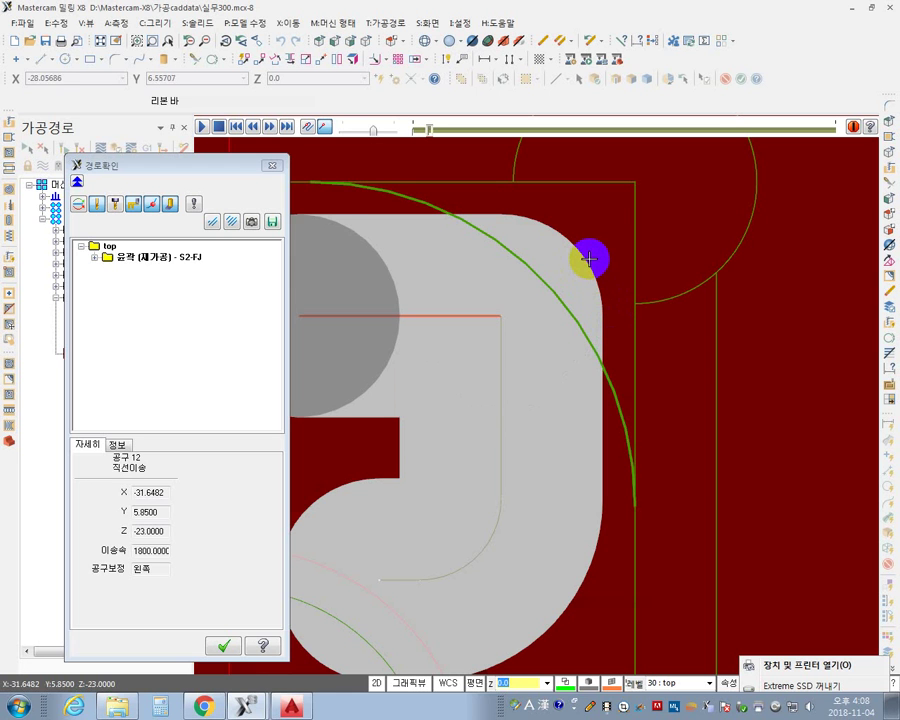
{"action": "key", "text": "s"}
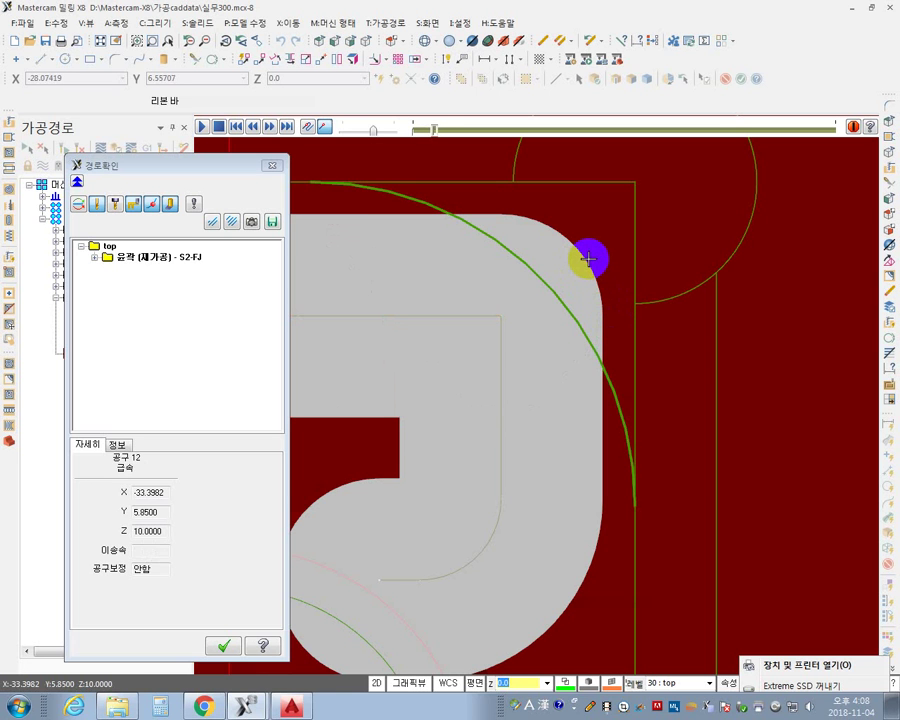
Step through the remaining finishing passes at the filleted corner, check their spacing against the arc, and close the backplot.
{"action": "key", "text": "s"}
{"action": "key", "text": "s"}
{"action": "key", "text": "s"}
{"action": "key", "text": "s"}
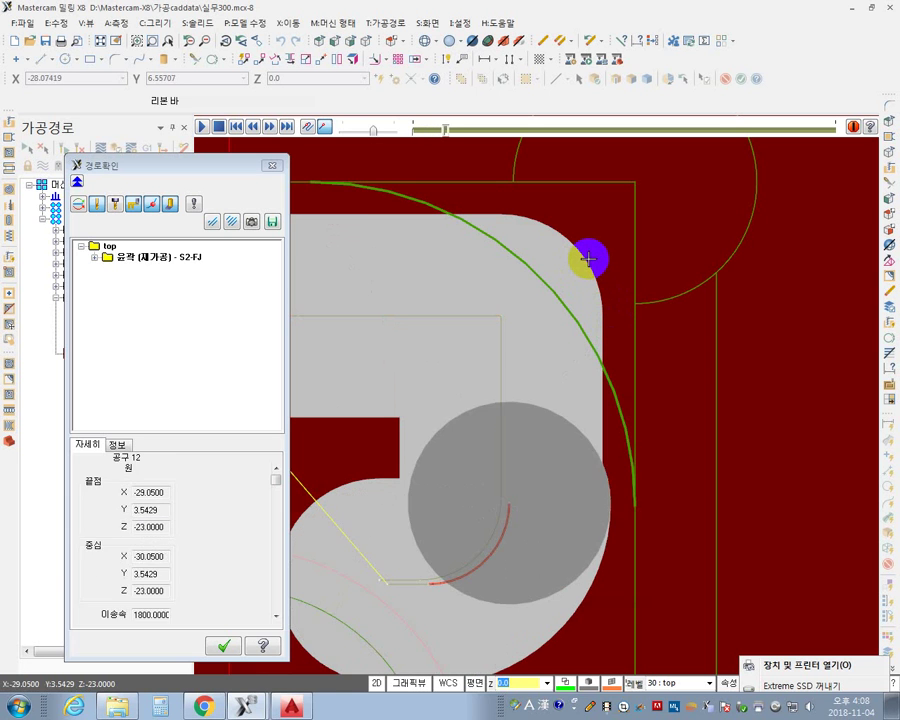
{"action": "key", "text": "s"}
{"action": "key", "text": "s"}
{"action": "key", "text": "s"}
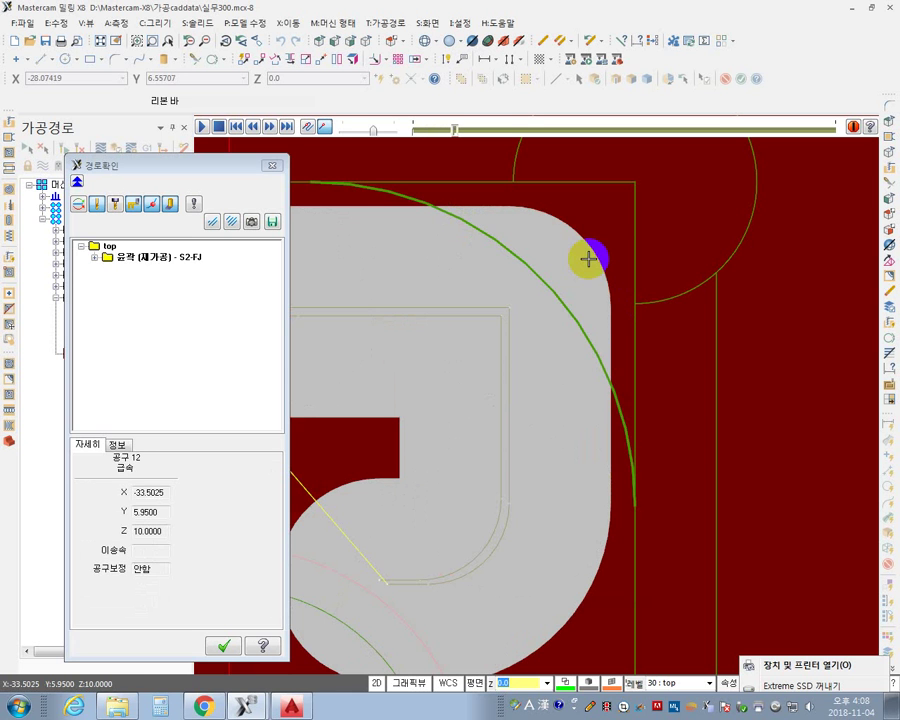
{"action": "key", "text": "s"}
{"action": "key", "text": "s"}
{"action": "key", "text": "s"}
{"action": "key", "text": "s"}
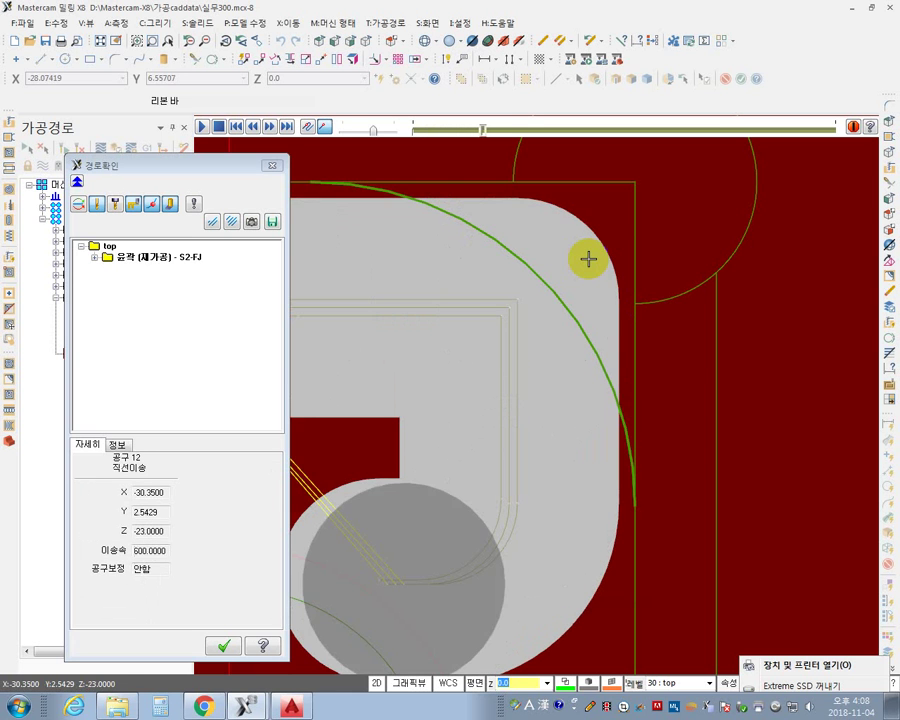
{"action": "key", "text": "s"}
{"action": "key", "text": "s"}
{"action": "key", "text": "s"}
{"action": "key", "text": "s"}
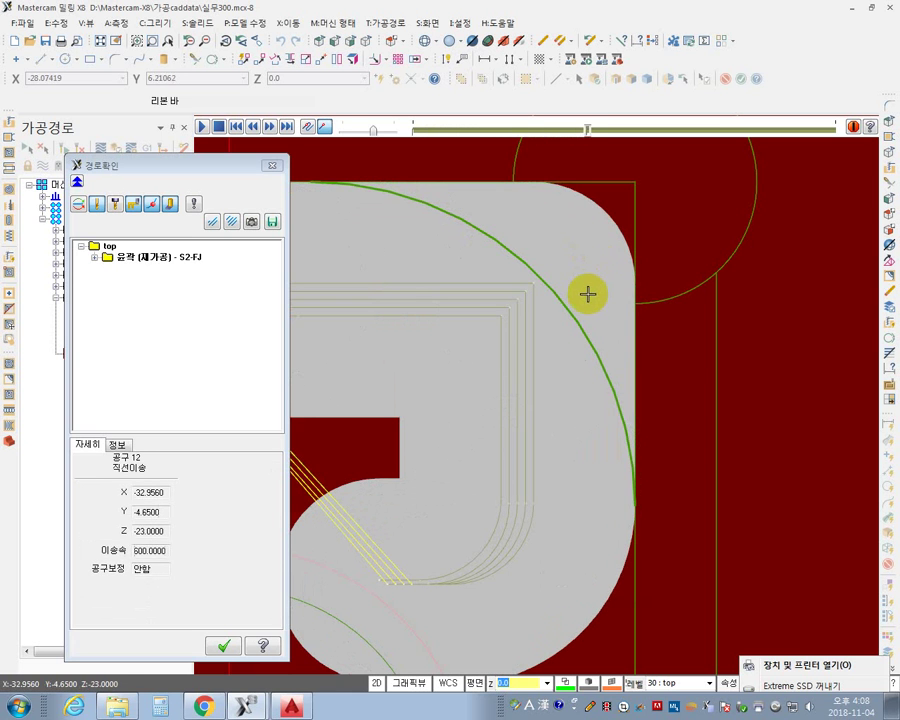
{"action": "left_click", "coordinate": [271, 166]}
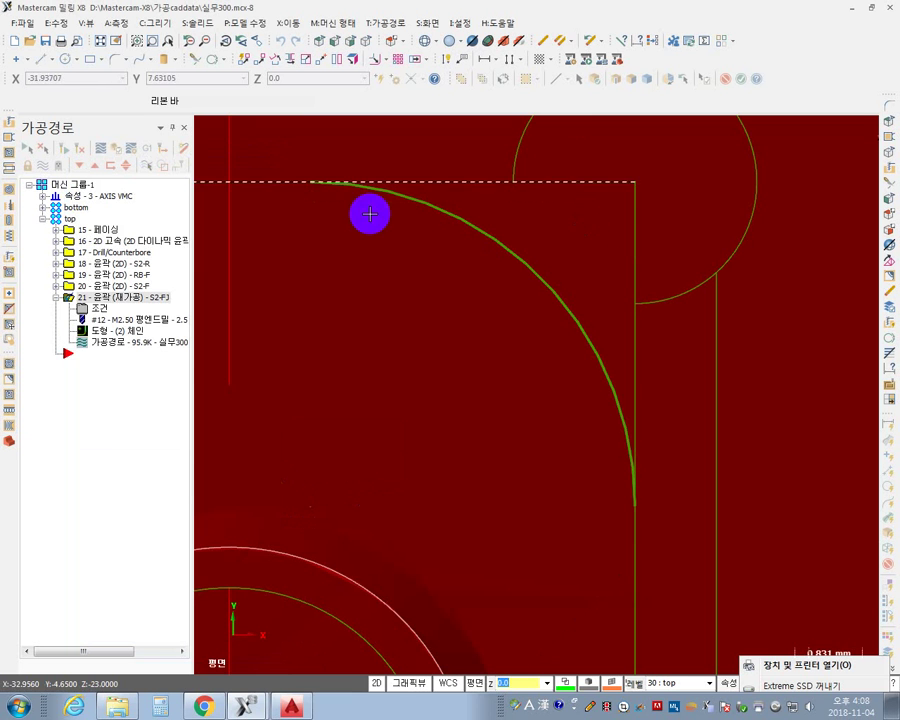
Copy the remachining contour's lead-in values to its lead-out, and set the side finishing passes to 7 in the accepted parameters.
{"action": "left_click", "coordinate": [88, 307]}
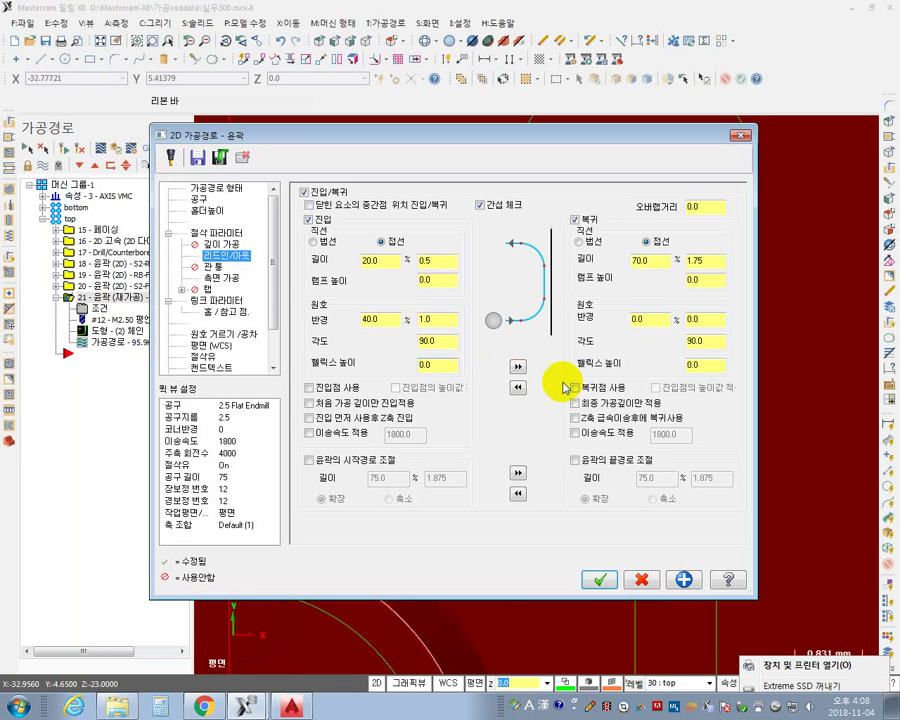
{"action": "left_click", "coordinate": [518, 366]}
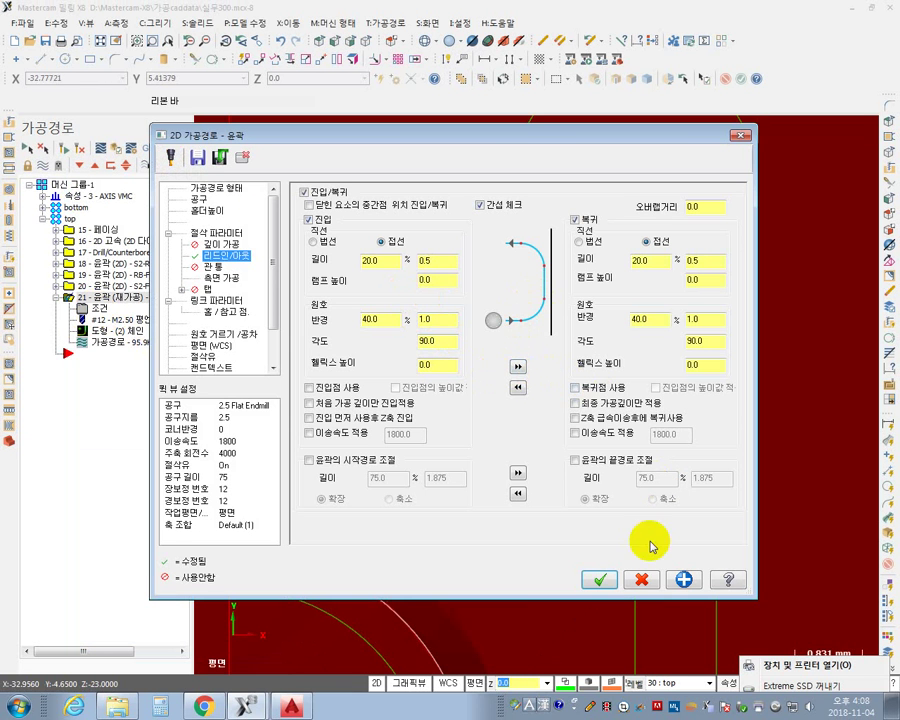
{"action": "left_click", "coordinate": [228, 283]}
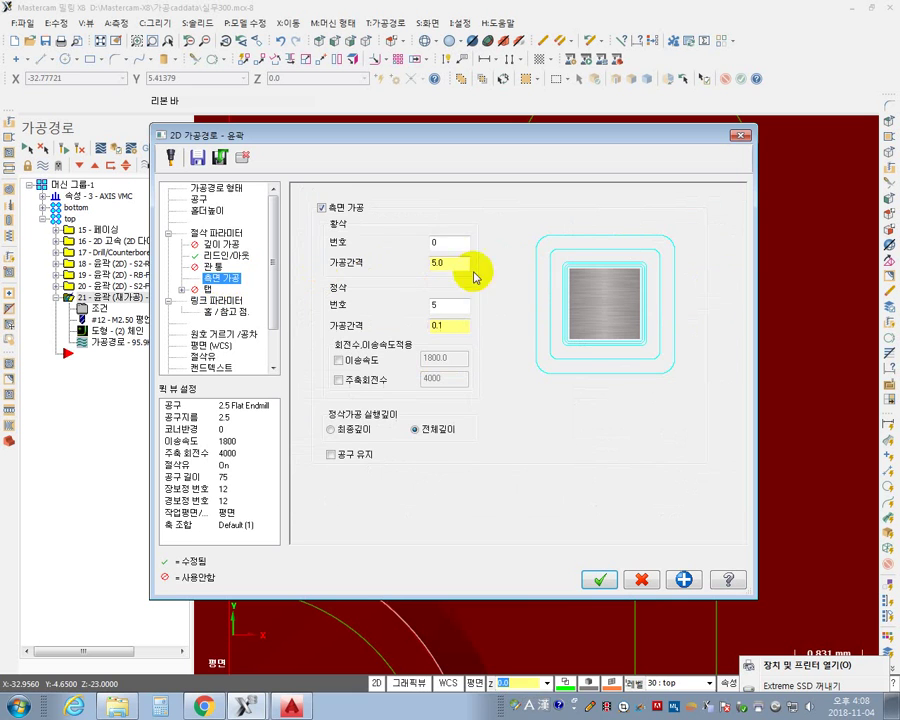
{"action": "left_click", "coordinate": [450, 305]}
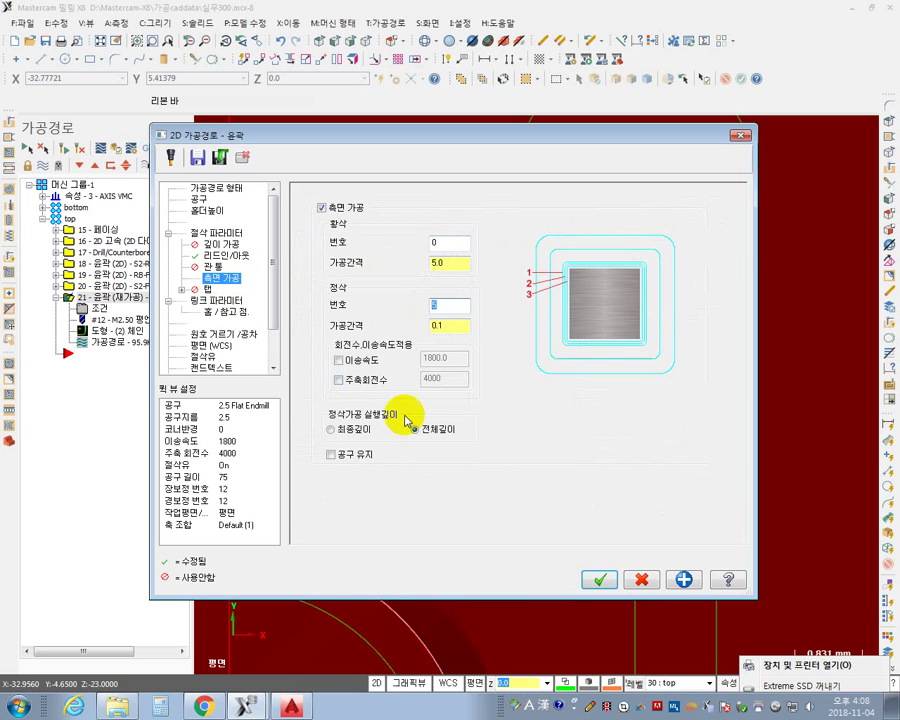
{"action": "type", "text": "1"}
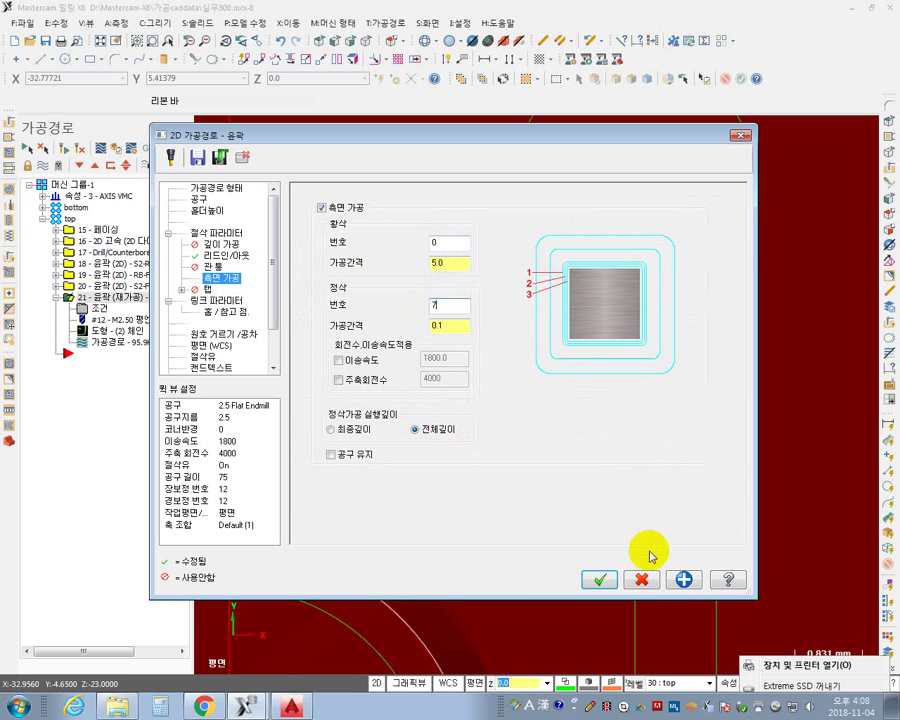
{"action": "left_click", "coordinate": [599, 578]}
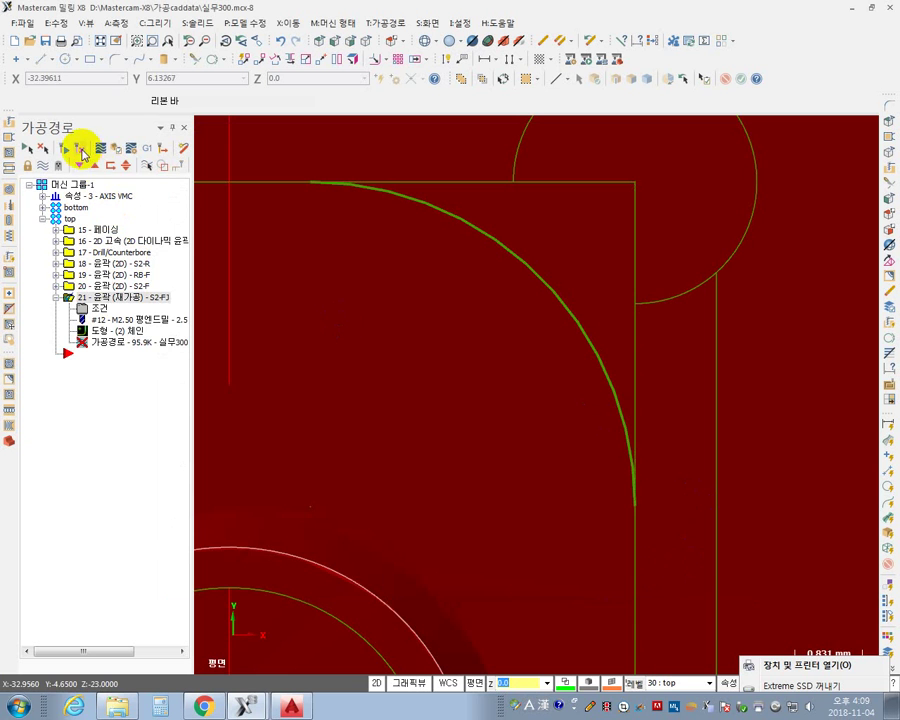
Regenerate the S2-FJ toolpath with its revised passes and lead-out, and backplot the first corner pass against the fillet arc.
{"action": "left_click", "coordinate": [80, 148]}
{"action": "left_click", "coordinate": [109, 345]}
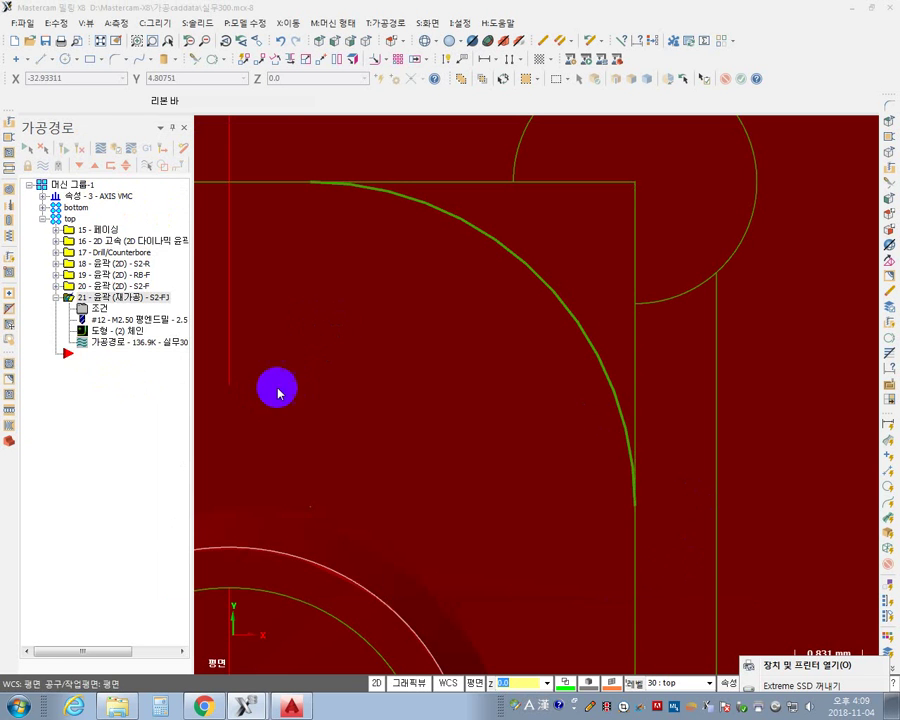
{"action": "key", "text": "s"}
{"action": "key", "text": "s"}
{"action": "key", "text": "s"}
{"action": "key", "text": "s"}
{"action": "key", "text": "s"}
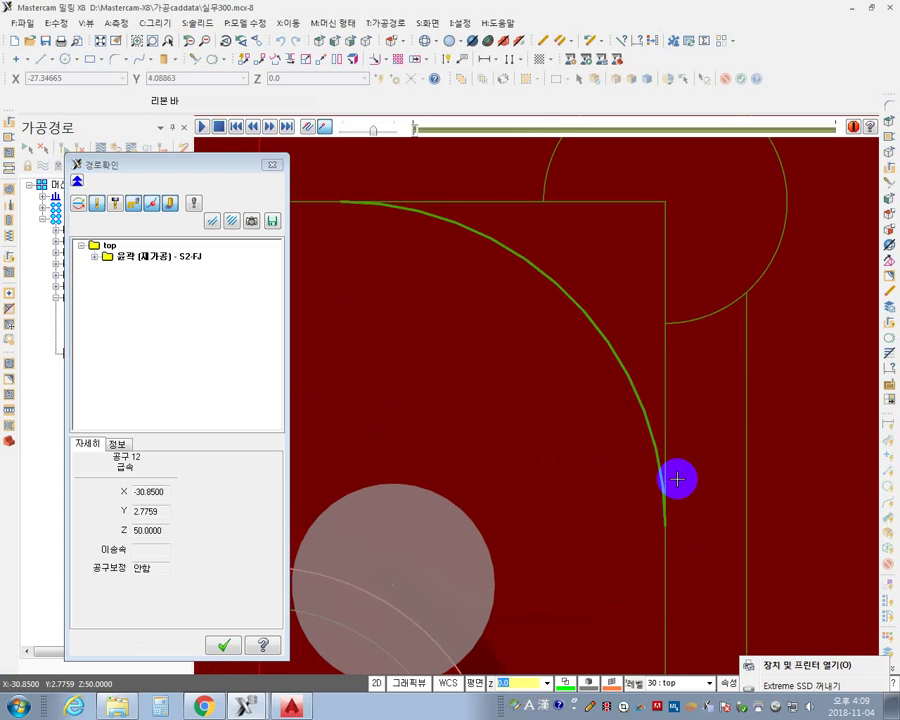
{"action": "key", "text": "s"}
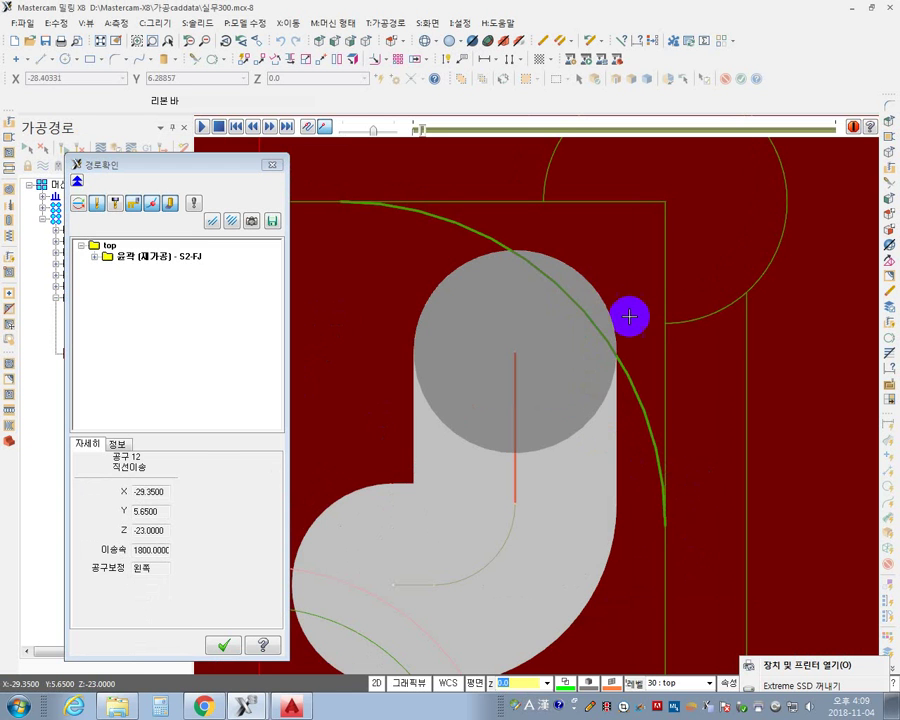
{"action": "key", "text": "s"}
{"action": "key", "text": "s"}
{"action": "key", "text": "s"}
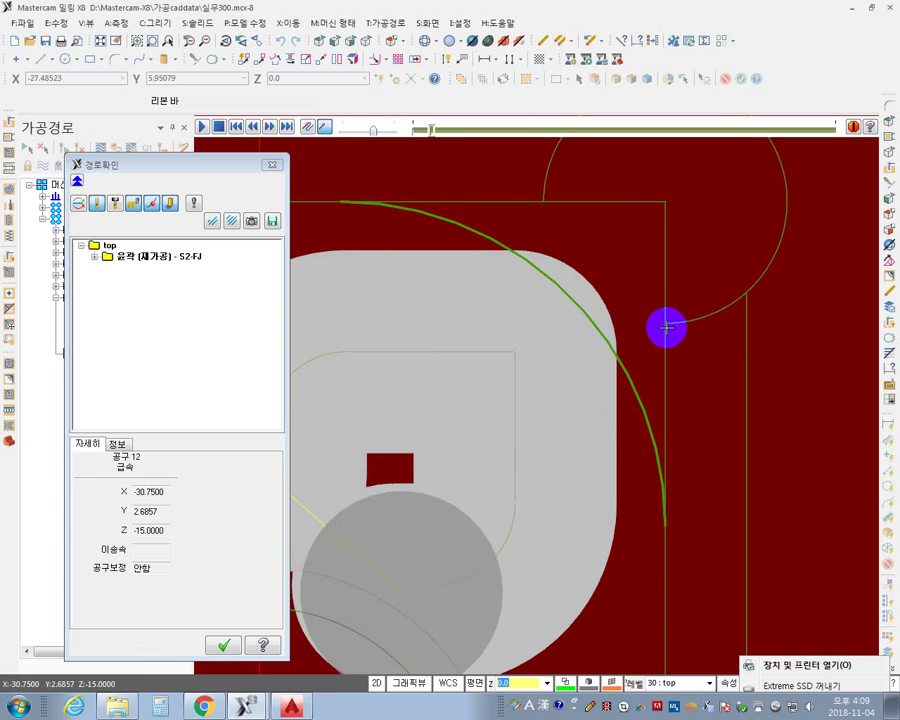
Step the backplot through the other finishing passes at the first corner and examine their full coverage and lead-out moves.
{"action": "key", "text": "s"}
{"action": "key", "text": "s"}
{"action": "key", "text": "s"}
{"action": "key", "text": "s"}
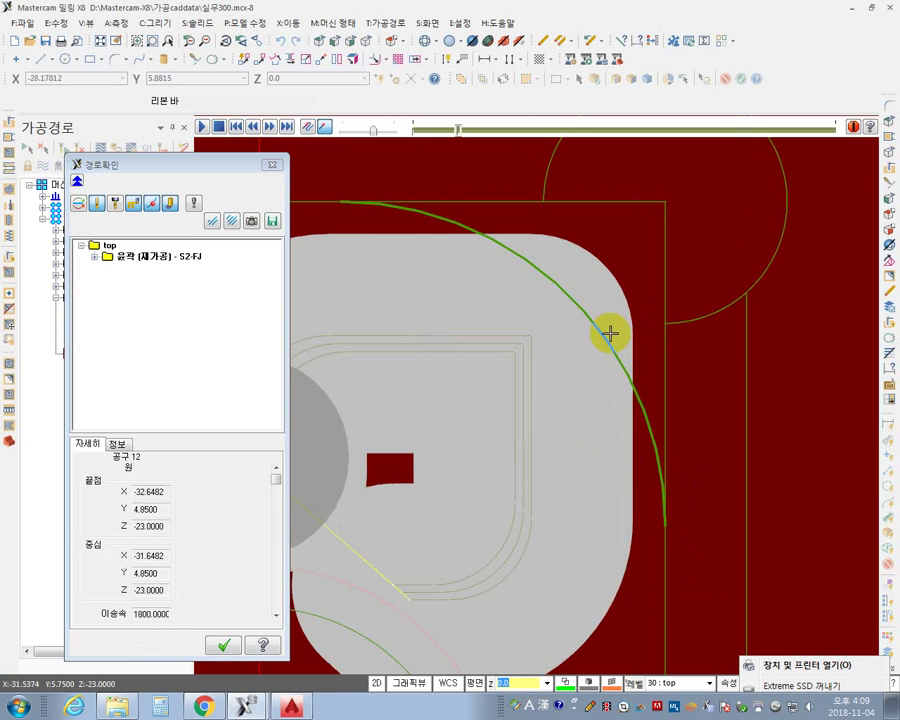
{"action": "key", "text": "s"}
{"action": "key", "text": "s"}
{"action": "key", "text": "s"}
{"action": "key", "text": "s"}
{"action": "key", "text": "s"}
{"action": "key", "text": "s"}
{"action": "key", "text": "s"}
{"action": "key", "text": "s"}
{"action": "key", "text": "s"}
{"action": "key", "text": "s"}
{"action": "key", "text": "s"}
{"action": "key", "text": "s"}
{"action": "key", "text": "s"}
{"action": "key", "text": "s"}
{"action": "key", "text": "s"}
{"action": "key", "text": "s"}
{"action": "key", "text": "s"}
{"action": "key", "text": "s"}
{"action": "key", "text": "s"}
{"action": "key", "text": "s"}
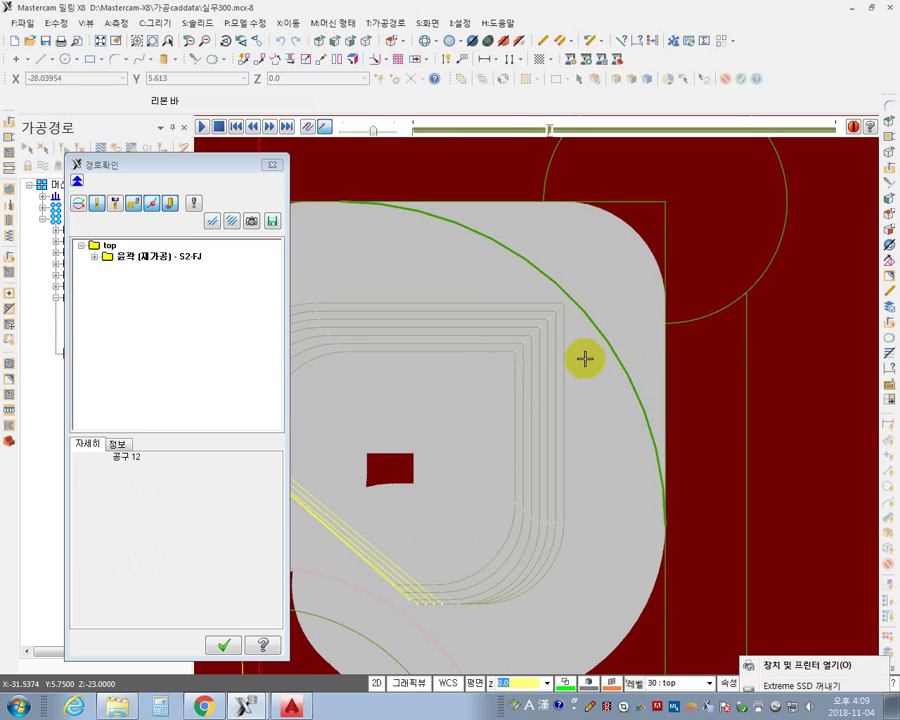
{"action": "key", "text": "s"}
{"action": "key", "text": "s"}
{"action": "scroll", "coordinate": [661, 412], "scroll_direction": "down", "scroll_amount": 5}
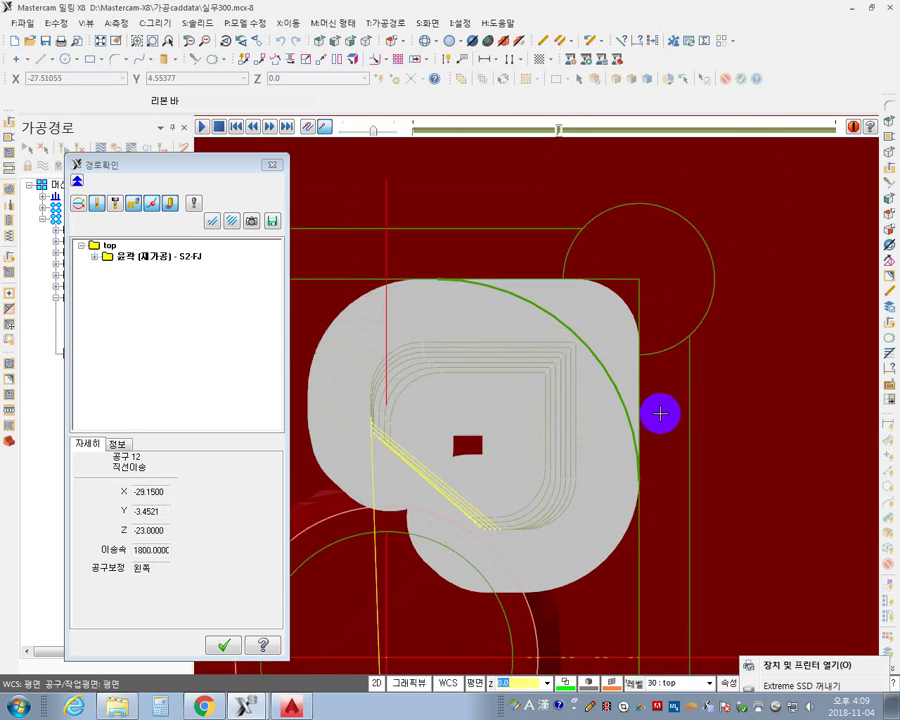
Look across the part from the backplotted corner to the opposite side pocket, and close the backplot.
{"action": "middle_click_drag", "start_coordinate": [753, 403], "coordinate": [484, 382]}
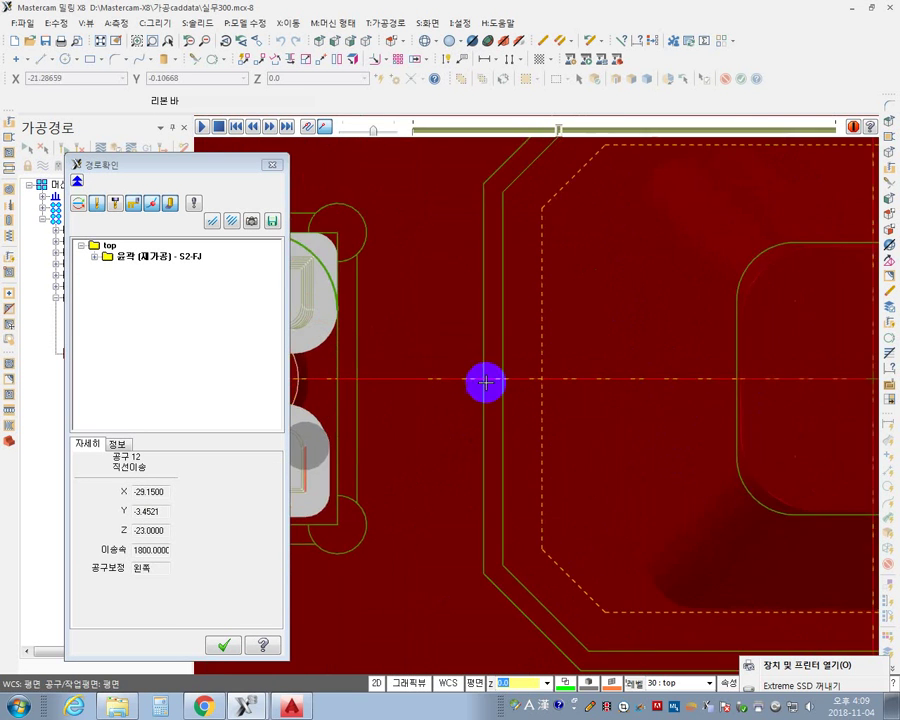
{"action": "scroll", "coordinate": [610, 392], "scroll_direction": "down", "scroll_amount": 2}
{"action": "middle_click_drag", "start_coordinate": [820, 414], "coordinate": [484, 445]}
{"action": "middle_click_drag", "start_coordinate": [592, 405], "coordinate": [566, 340]}
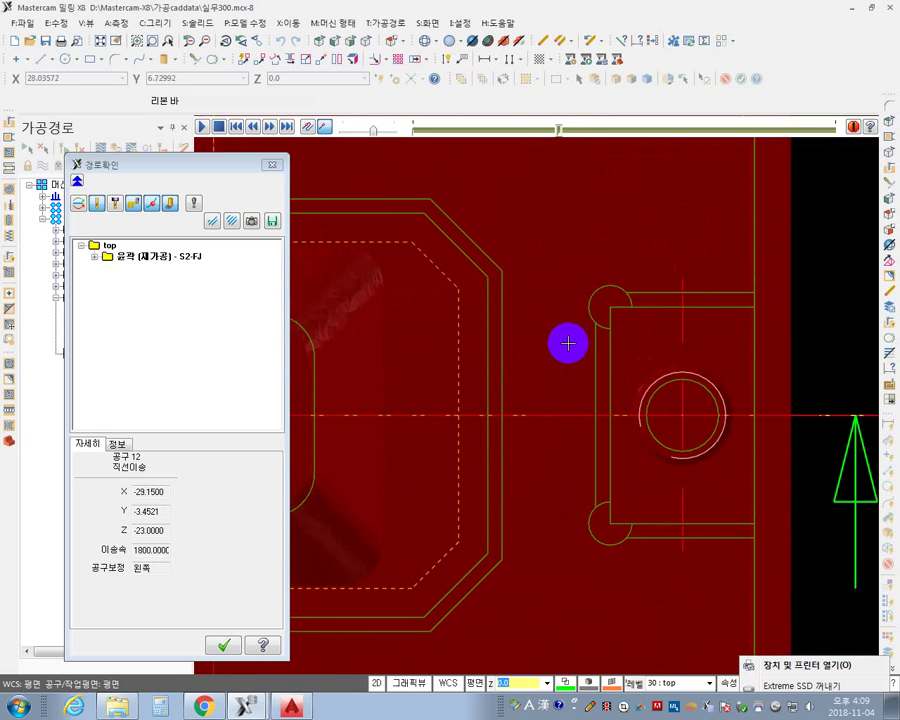
{"action": "left_click", "coordinate": [270, 165]}
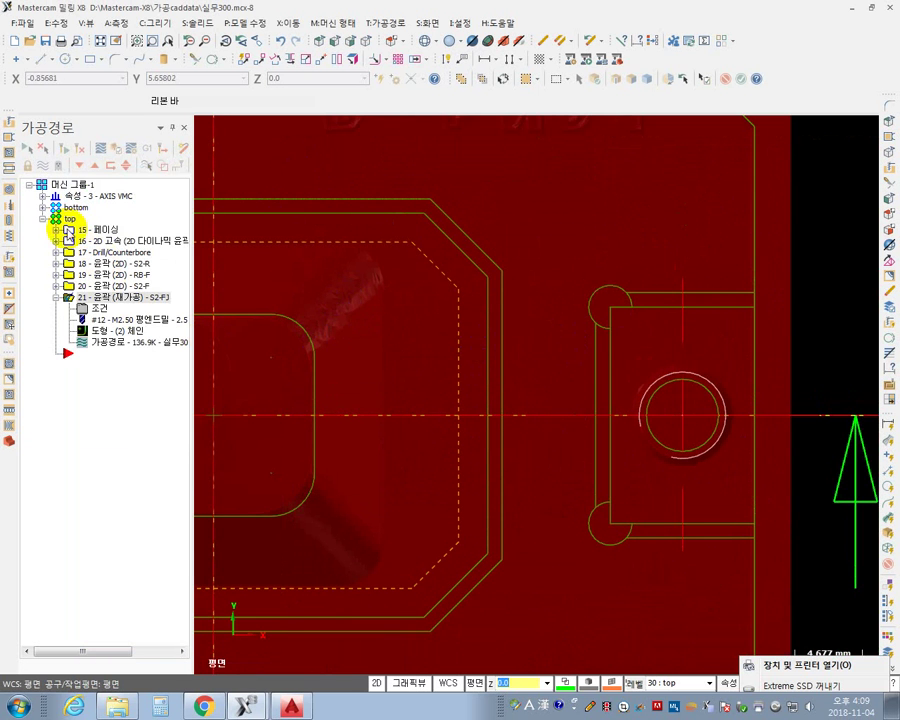
Verify the whole top toolpath group in an isometric view, advancing the simulation to the side pocket contour in operation 20.
{"action": "left_click", "coordinate": [68, 218]}
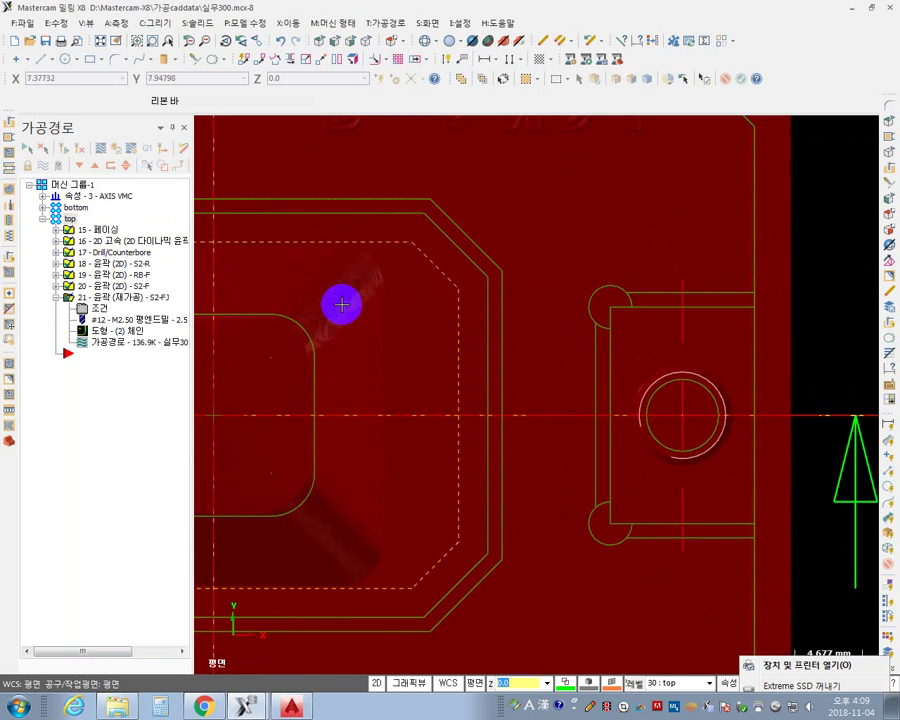
{"action": "left_click", "coordinate": [117, 148]}
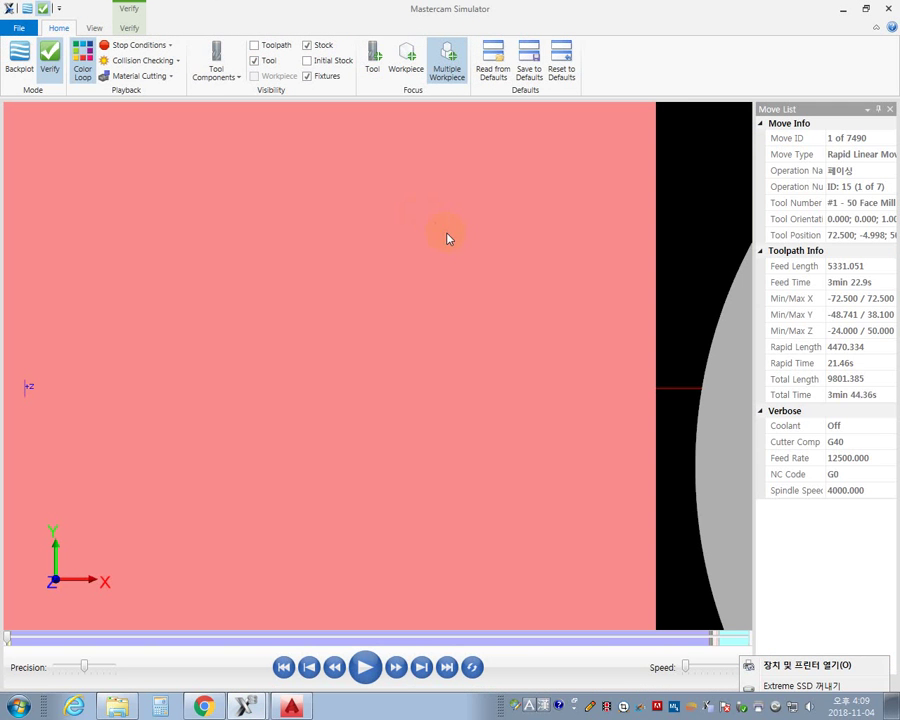
{"action": "right_click", "coordinate": [447, 238]}
{"action": "left_click", "coordinate": [496, 321]}
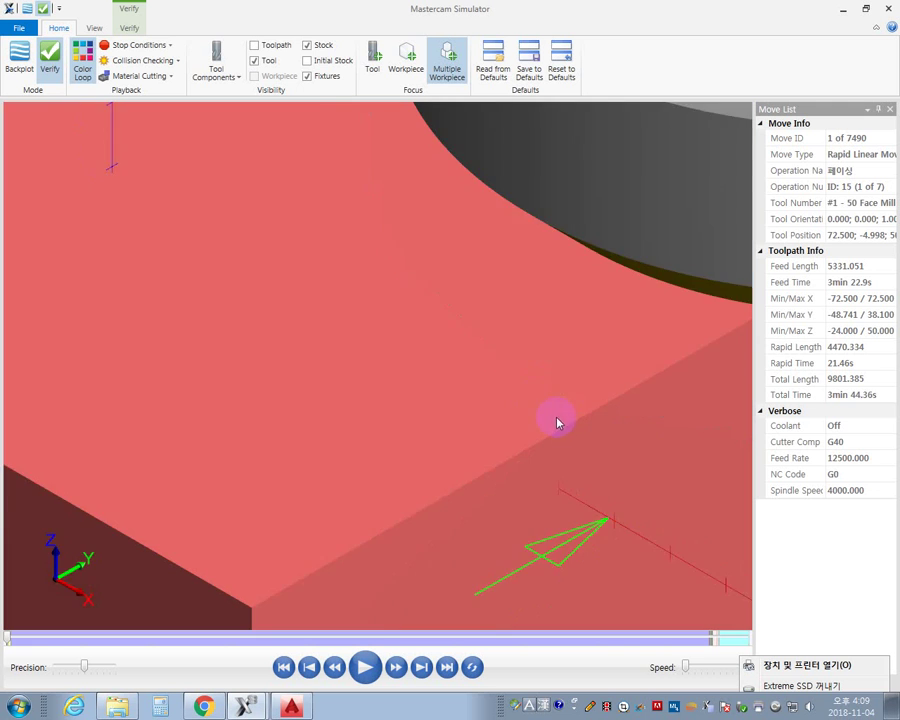
{"action": "scroll", "coordinate": [557, 423], "scroll_direction": "down", "scroll_amount": 5}
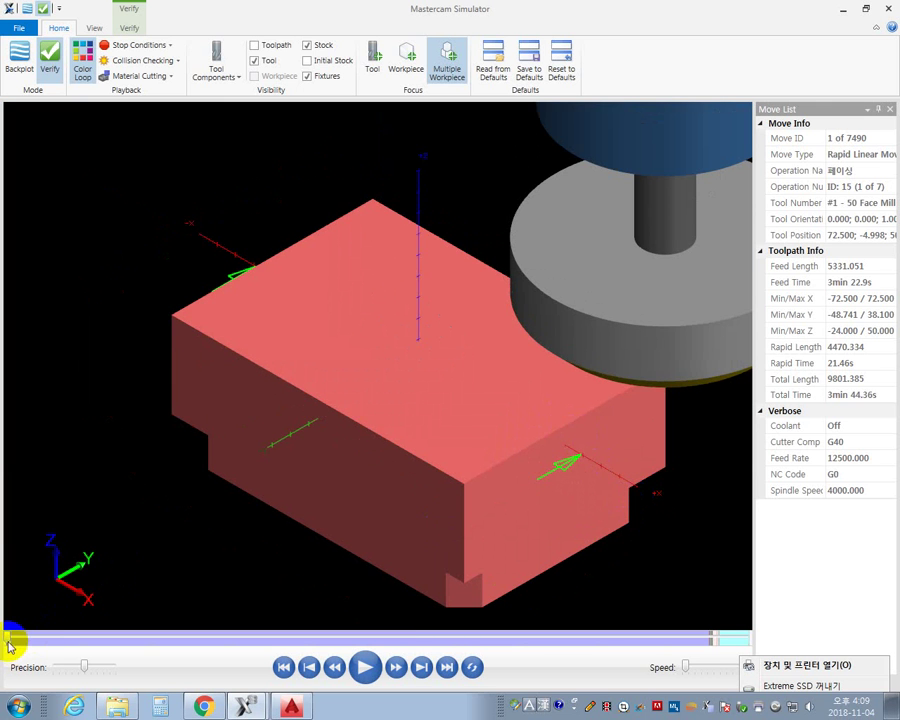
{"action": "left_click_drag", "start_coordinate": [8, 645], "coordinate": [719, 628]}
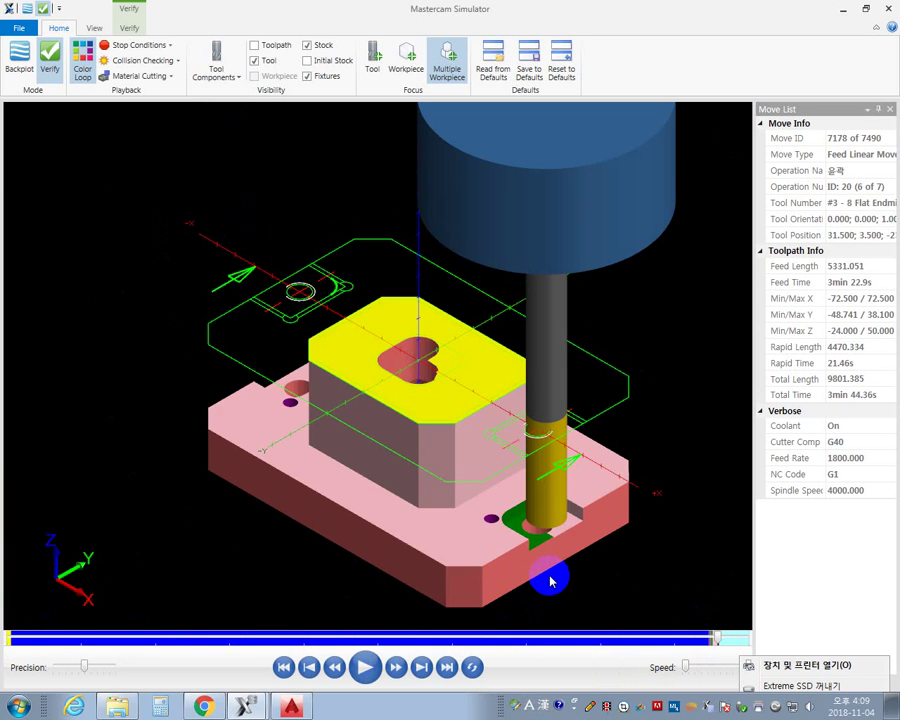
{"action": "scroll", "coordinate": [545, 580], "scroll_direction": "up", "scroll_amount": 2}
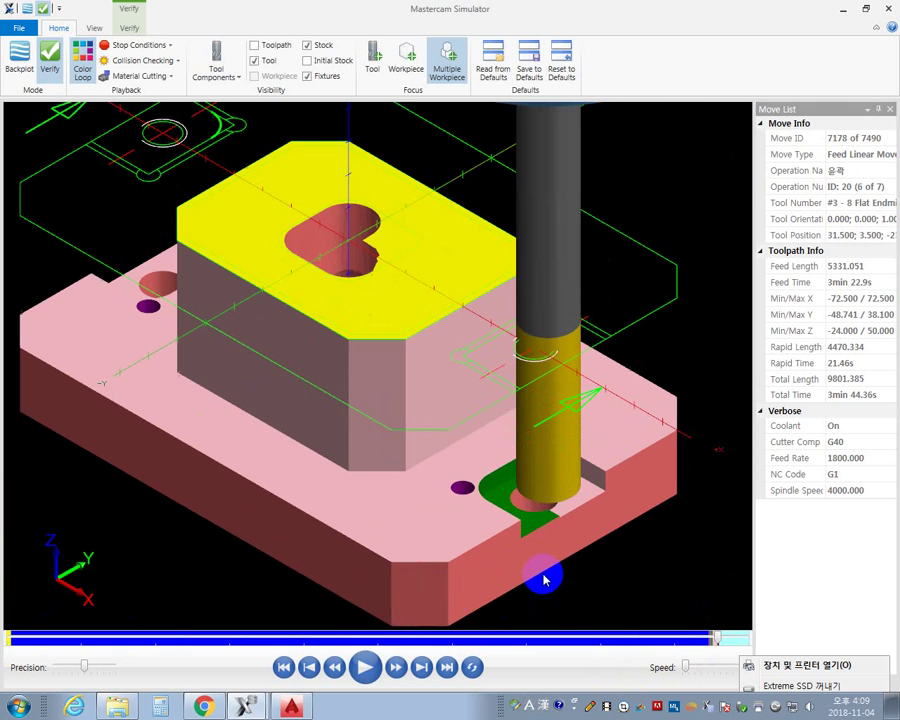
Play the rest of the simulation and watch the 2.5 mm end mill remachine both corners of the near side pocket.
{"action": "left_click", "coordinate": [365, 667]}
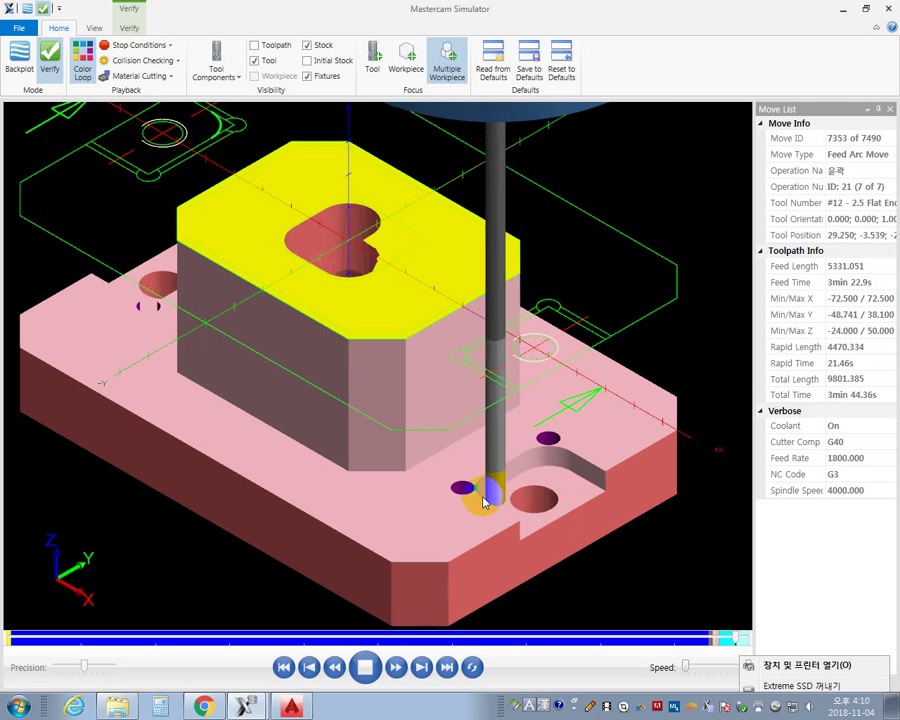
{"action": "scroll", "coordinate": [470, 503], "scroll_direction": "up", "scroll_amount": 4}
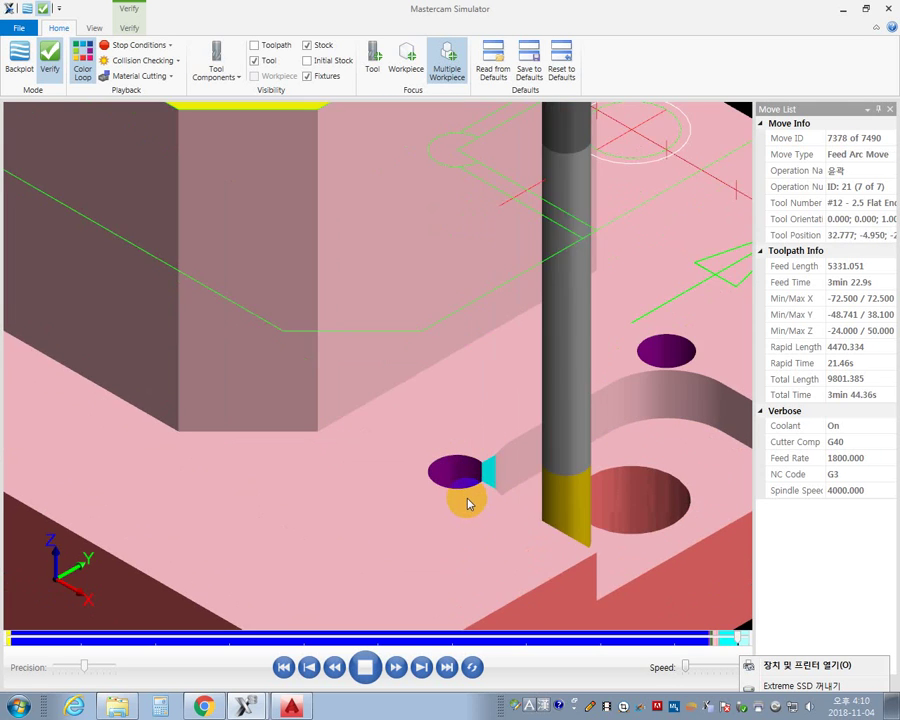
{"action": "scroll", "coordinate": [467, 503], "scroll_direction": "up", "scroll_amount": 3}
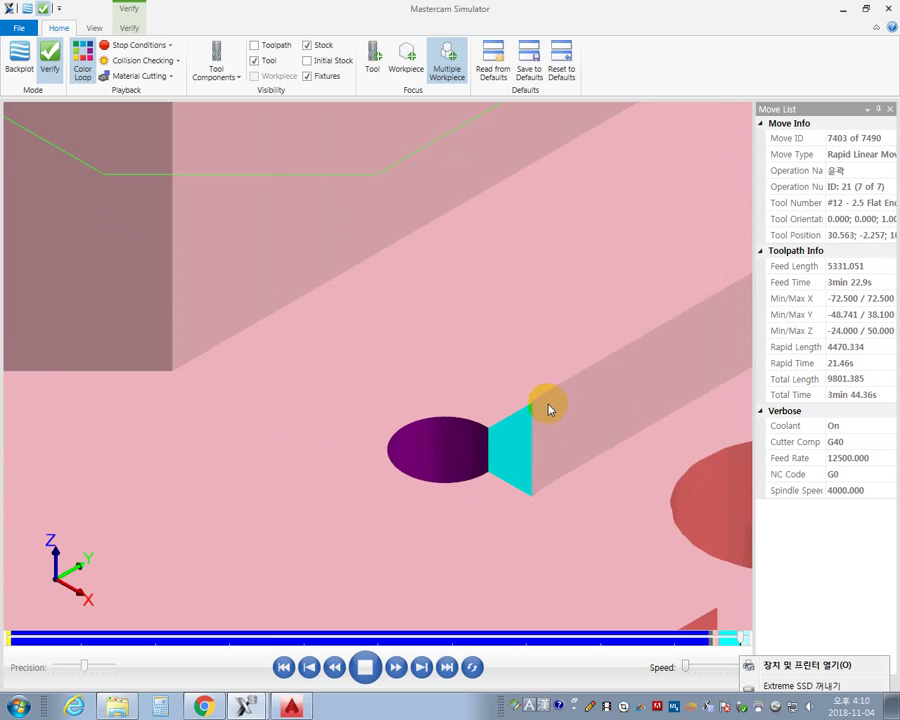
{"action": "scroll", "coordinate": [572, 434], "scroll_direction": "down", "scroll_amount": 6}
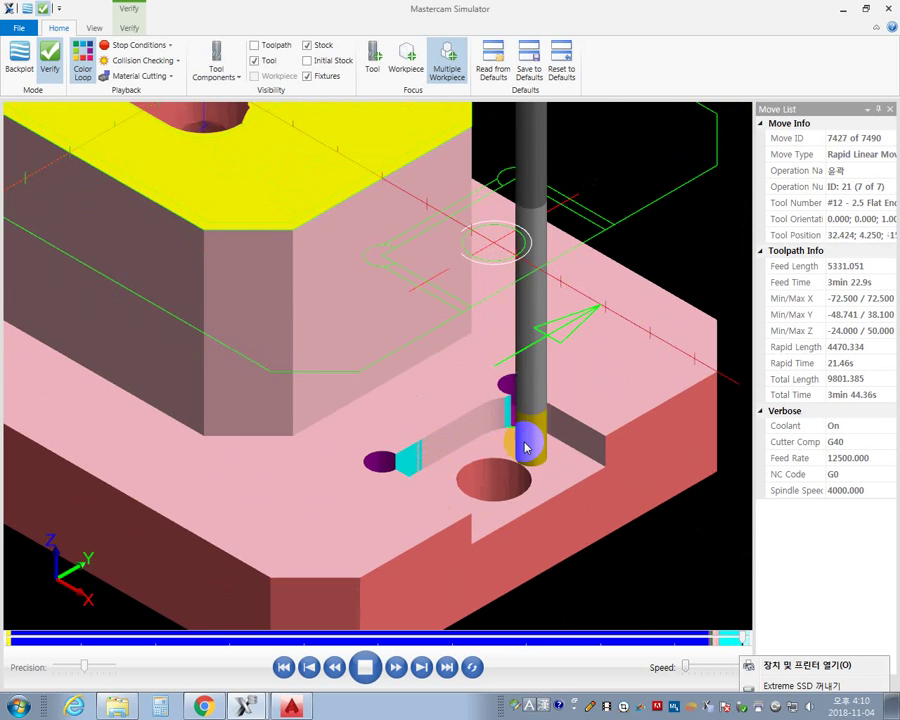
{"action": "scroll", "coordinate": [538, 432], "scroll_direction": "up", "scroll_amount": 4}
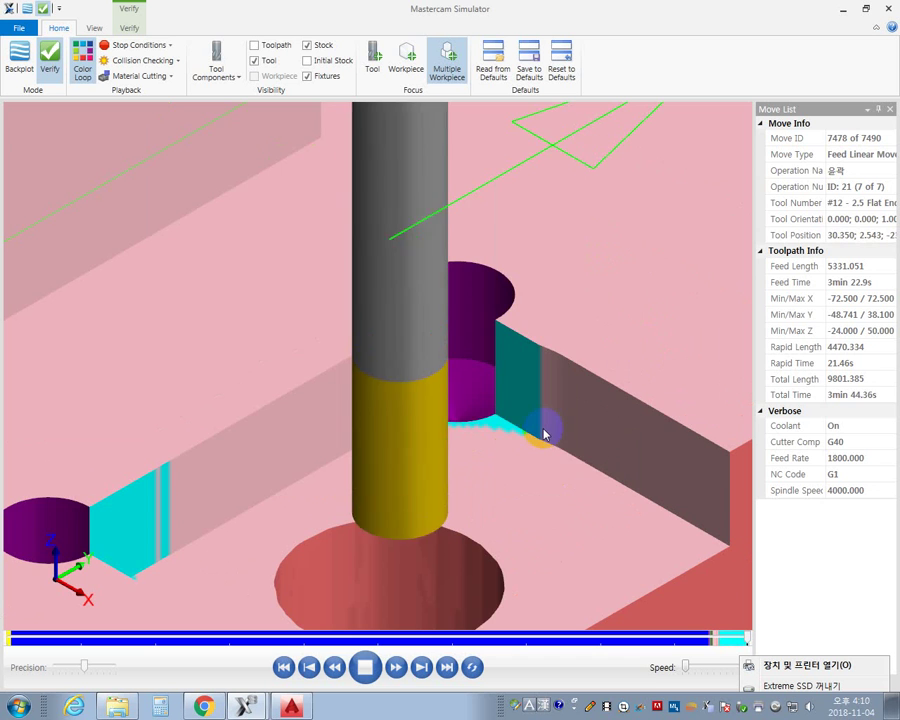
{"action": "scroll", "coordinate": [540, 429], "scroll_direction": "down", "scroll_amount": 5}
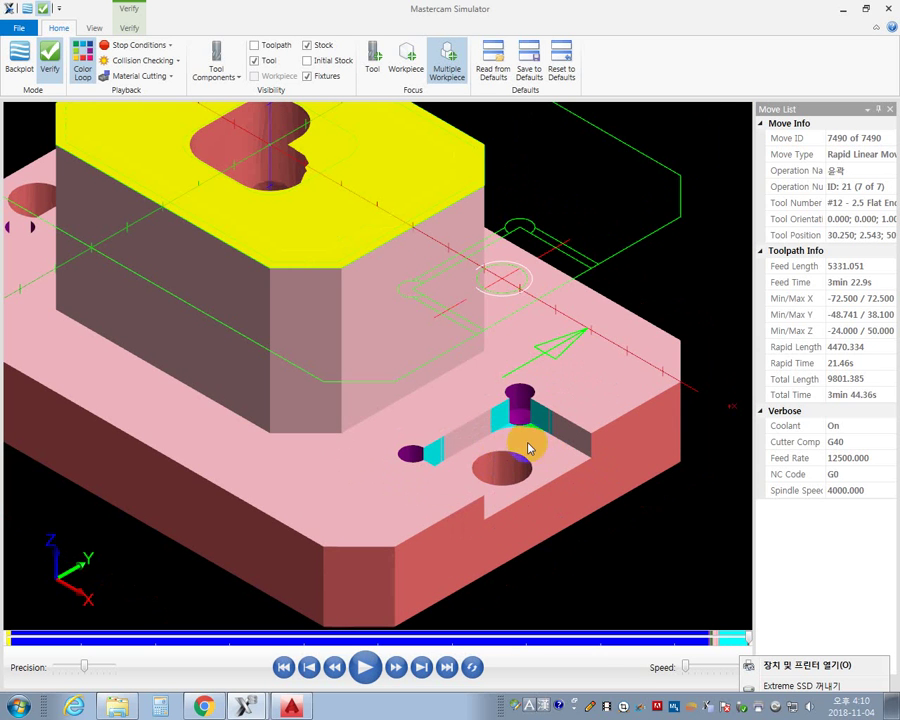
Examine the remachined pocket corners up close and the machined part from several angles, and close the simulator.
{"action": "middle_click_drag", "start_coordinate": [490, 438], "coordinate": [518, 426]}
{"action": "scroll", "coordinate": [501, 415], "scroll_direction": "up", "scroll_amount": 5}
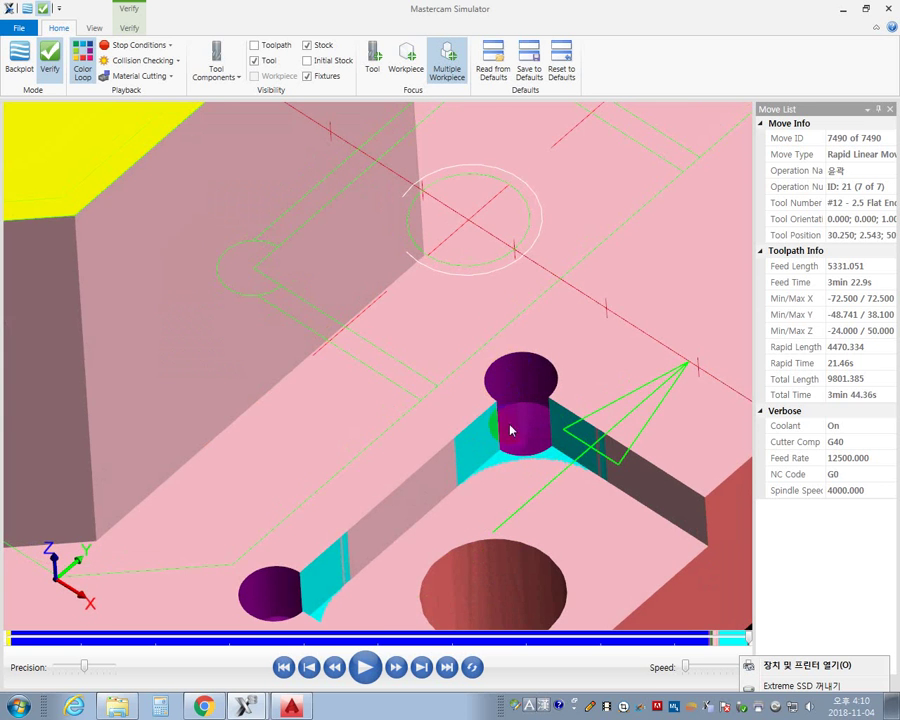
{"action": "scroll", "coordinate": [532, 450], "scroll_direction": "up", "scroll_amount": 4}
{"action": "scroll", "coordinate": [541, 479], "scroll_direction": "down", "scroll_amount": 5}
{"action": "middle_click_drag", "start_coordinate": [540, 480], "coordinate": [480, 448]}
{"action": "scroll", "coordinate": [539, 488], "scroll_direction": "down", "scroll_amount": 5}
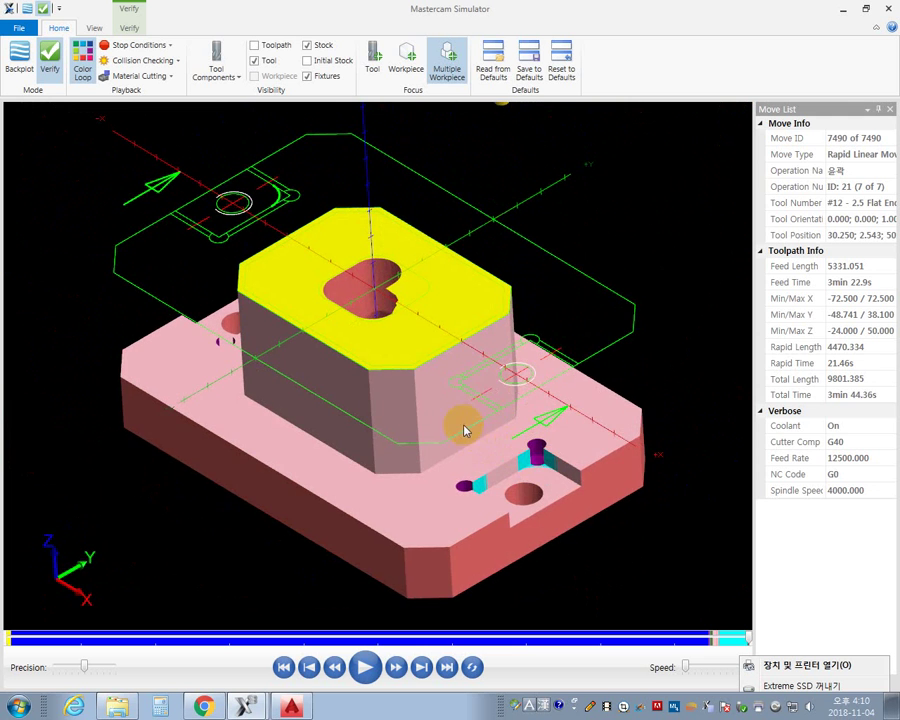
{"action": "middle_click_drag", "start_coordinate": [395, 427], "coordinate": [205, 392]}
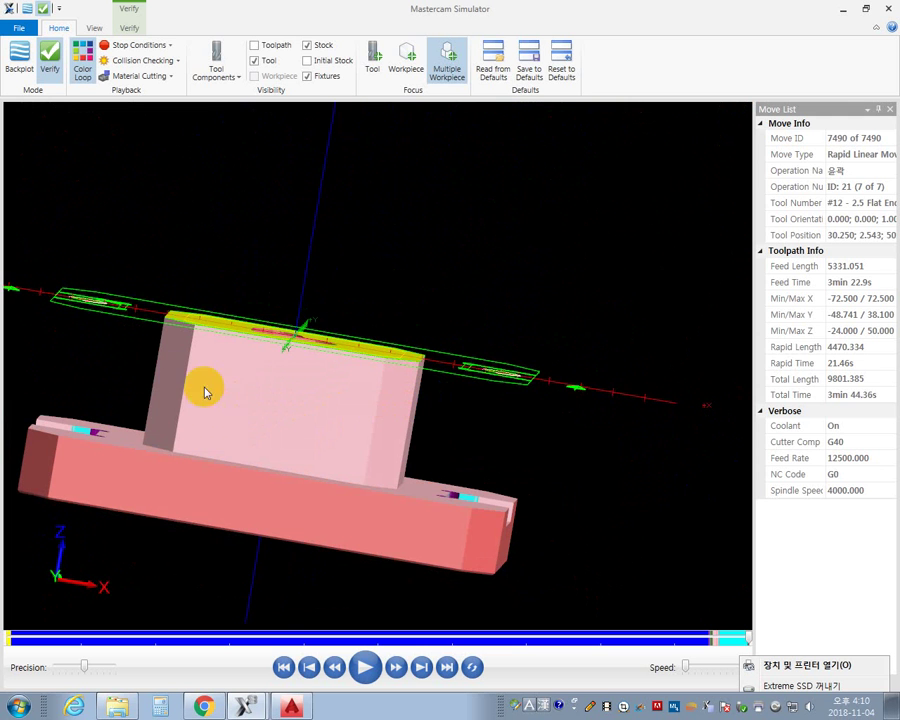
{"action": "middle_click_drag", "start_coordinate": [446, 433], "coordinate": [297, 394]}
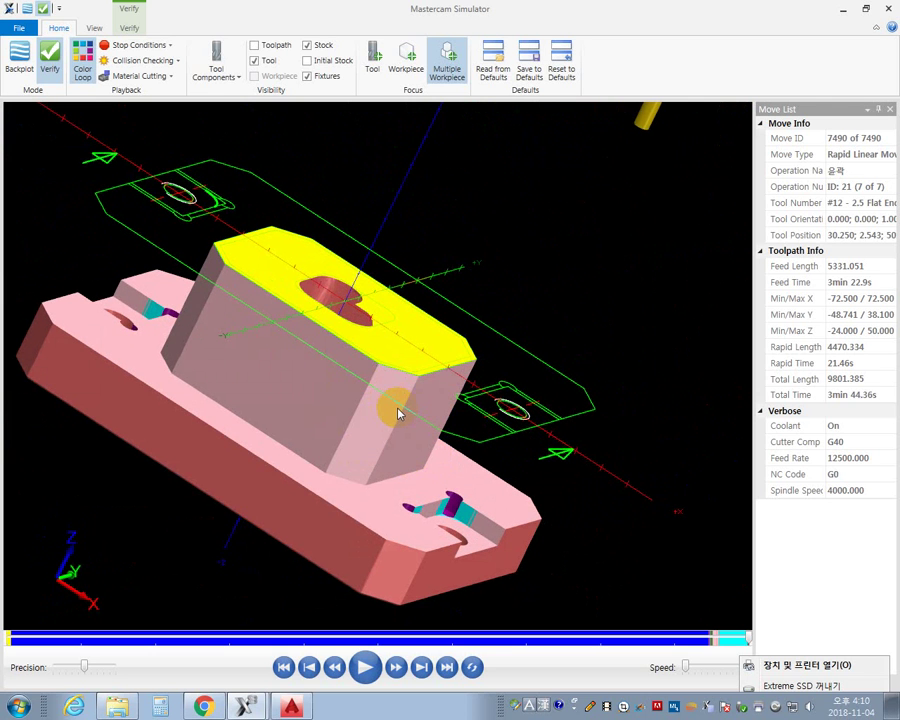
{"action": "left_click", "coordinate": [890, 14]}
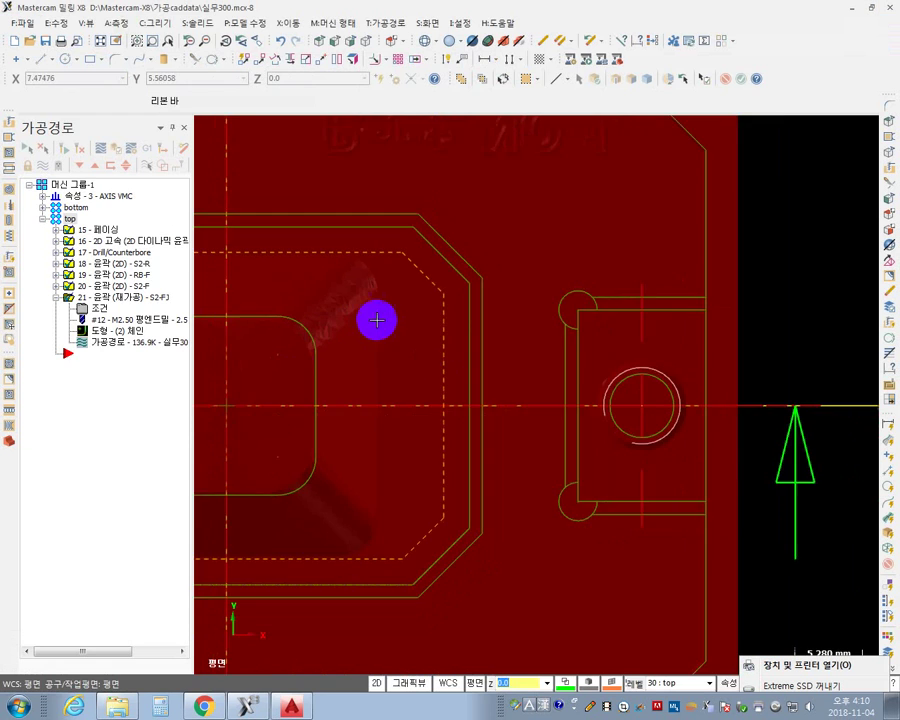
Bring the full top view of the part into sight, and switch to AutoCAD with the 실무300.DWG drawing maximized.
{"action": "scroll", "coordinate": [377, 320], "scroll_direction": "down", "scroll_amount": 1}
{"action": "middle_click_drag", "start_coordinate": [450, 297], "coordinate": [631, 319]}
{"action": "scroll", "coordinate": [631, 319], "scroll_direction": "down", "scroll_amount": 2}
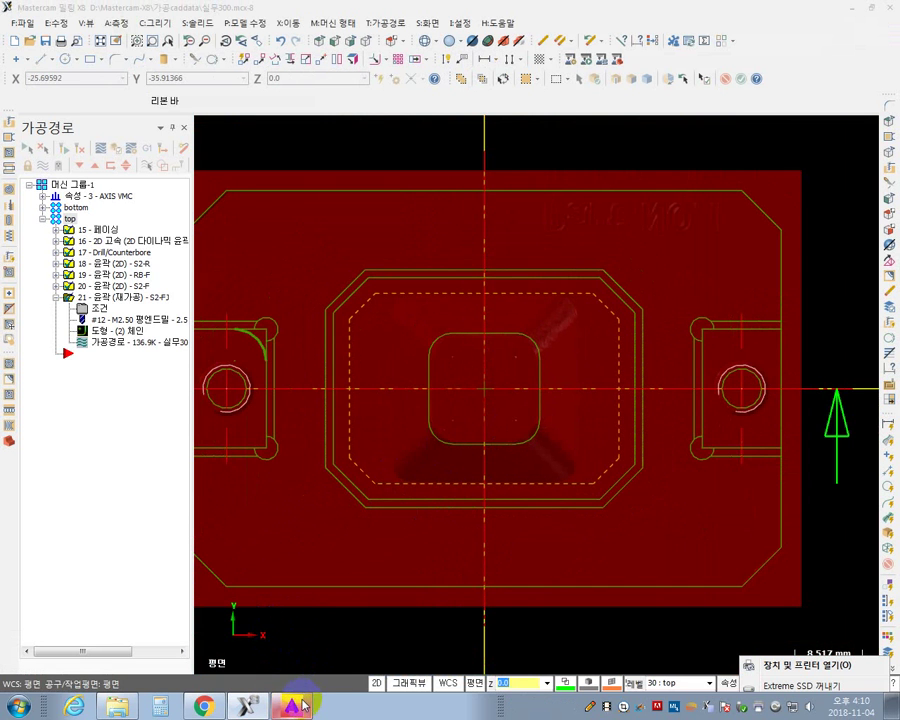
{"action": "left_click", "coordinate": [856, 13]}
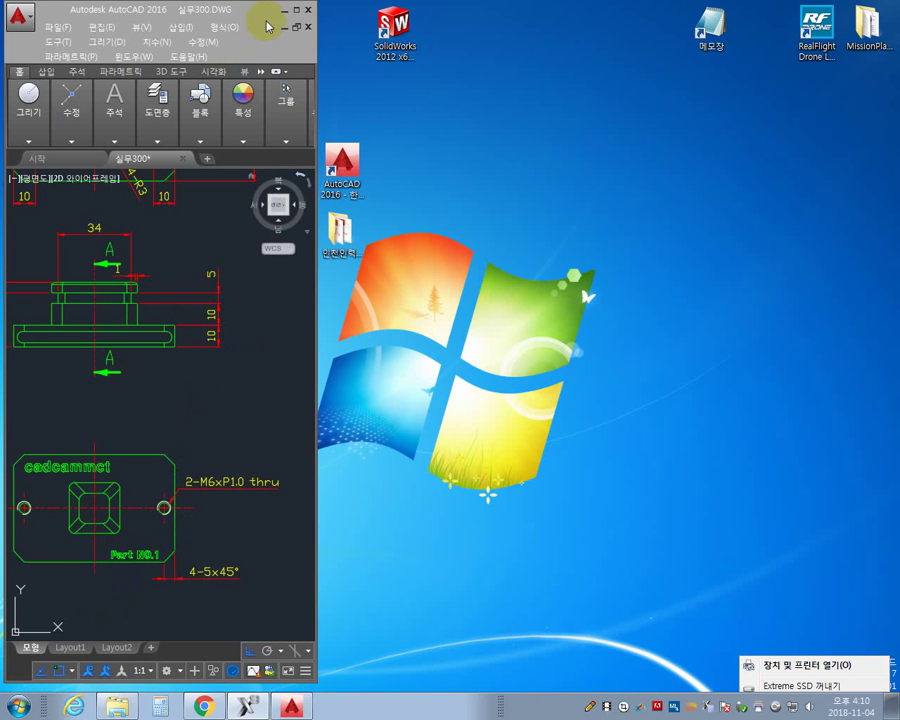
{"action": "left_click", "coordinate": [295, 11]}
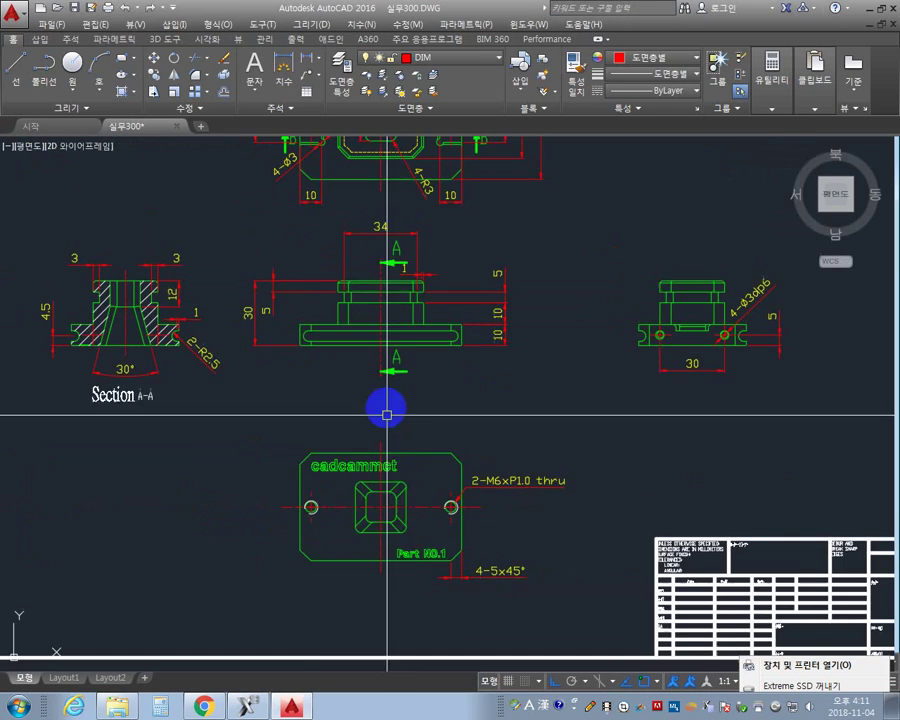
Examine the front view's groove around the raised boss, including its height, width and position dimensions.
{"action": "scroll", "coordinate": [382, 408], "scroll_direction": "down", "scroll_amount": 3}
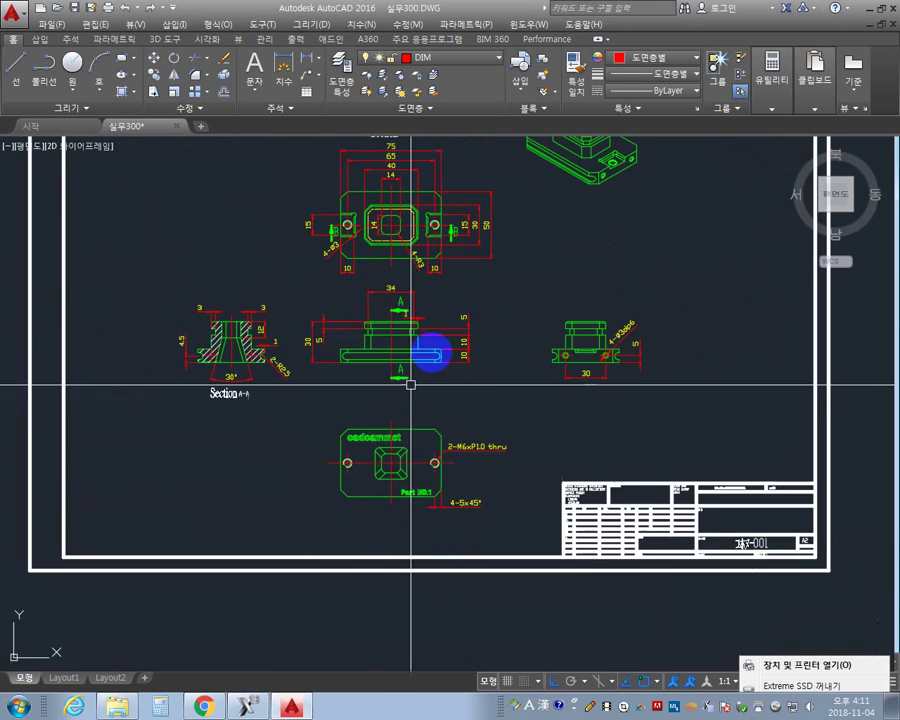
{"action": "middle_click_drag", "start_coordinate": [422, 352], "coordinate": [420, 503]}
{"action": "scroll", "coordinate": [373, 473], "scroll_direction": "up", "scroll_amount": 10}
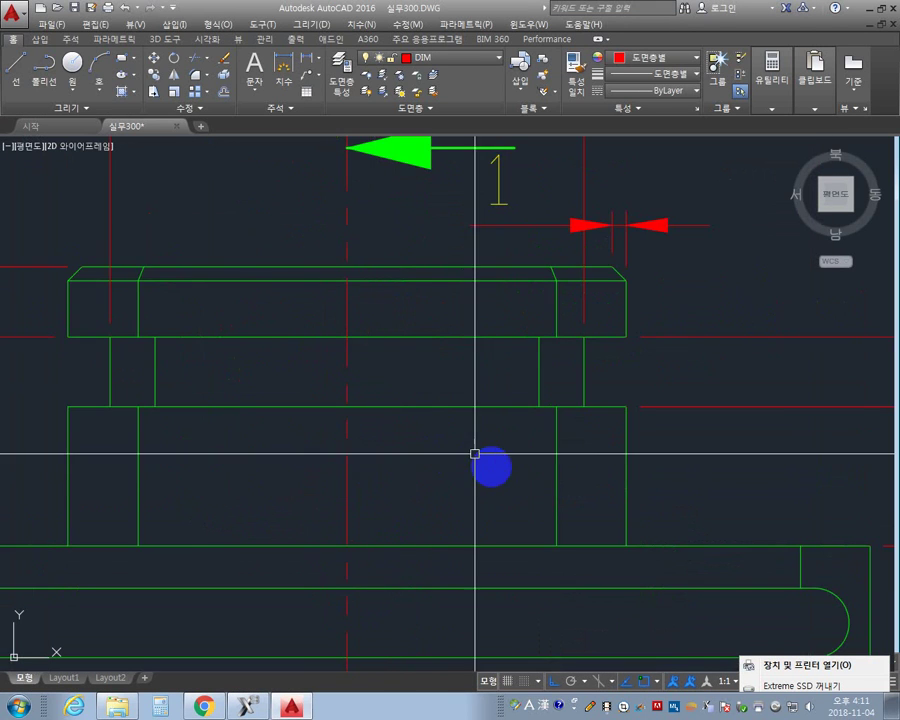
{"action": "scroll", "coordinate": [493, 465], "scroll_direction": "down", "scroll_amount": 8}
{"action": "middle_click_drag", "start_coordinate": [629, 467], "coordinate": [572, 469]}
{"action": "scroll", "coordinate": [500, 468], "scroll_direction": "up", "scroll_amount": 7}
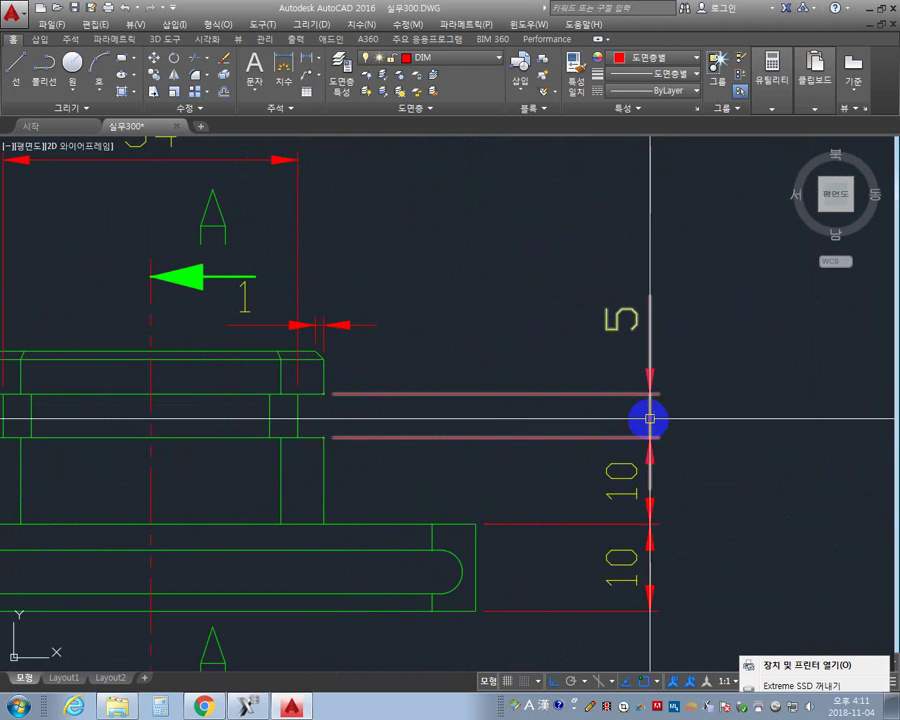
{"action": "scroll", "coordinate": [556, 364], "scroll_direction": "down", "scroll_amount": 7}
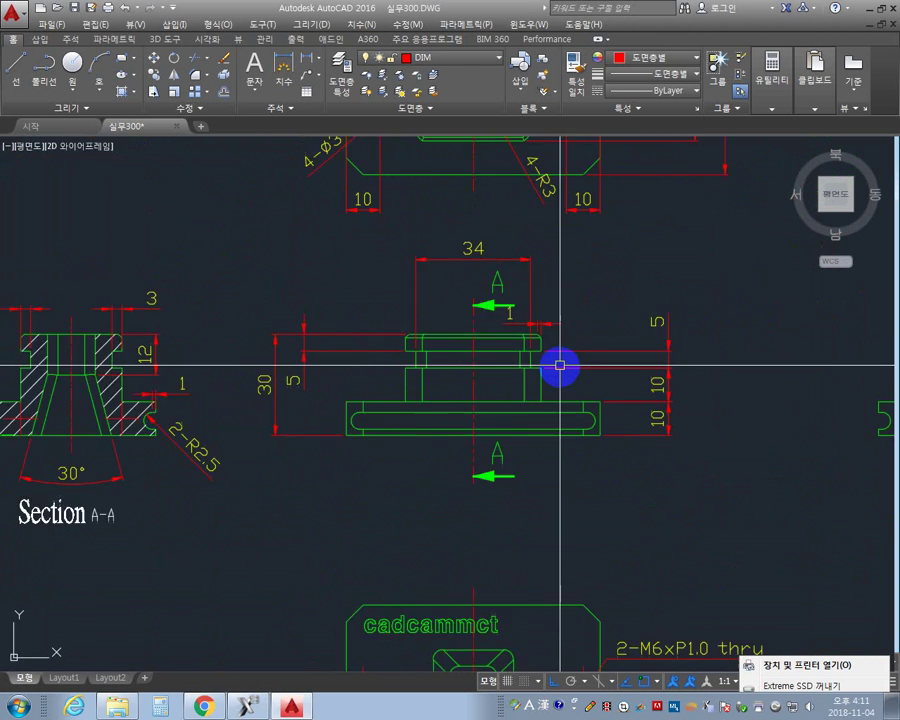
{"action": "scroll", "coordinate": [525, 385], "scroll_direction": "up", "scroll_amount": 5}
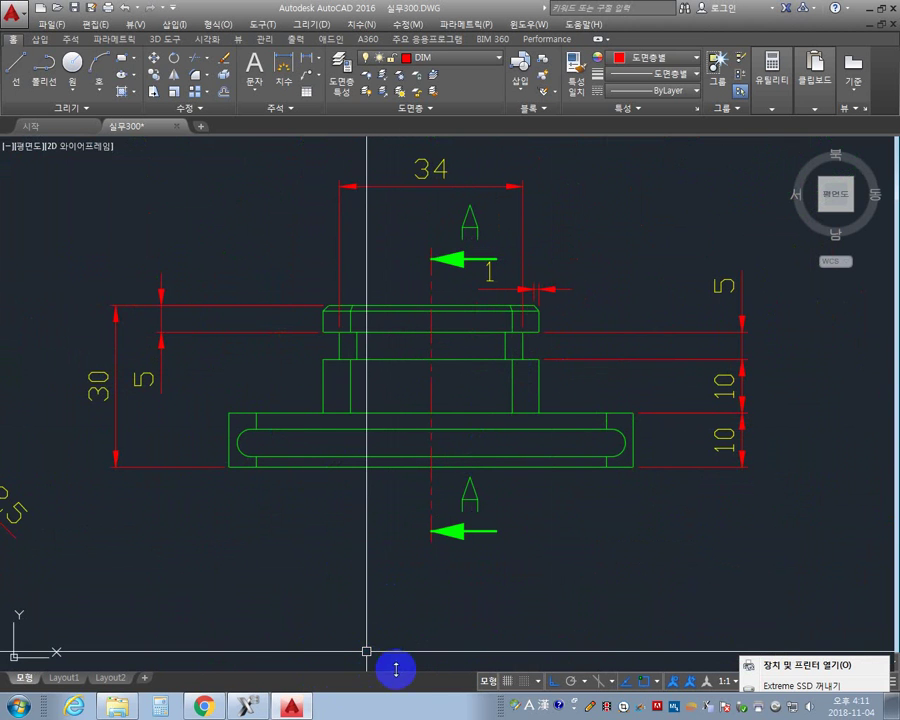
Switch to Chrome and open the T-cutter (26~50) product from the T-cutter category on the Toolrex site.
{"action": "left_click", "coordinate": [192, 707]}
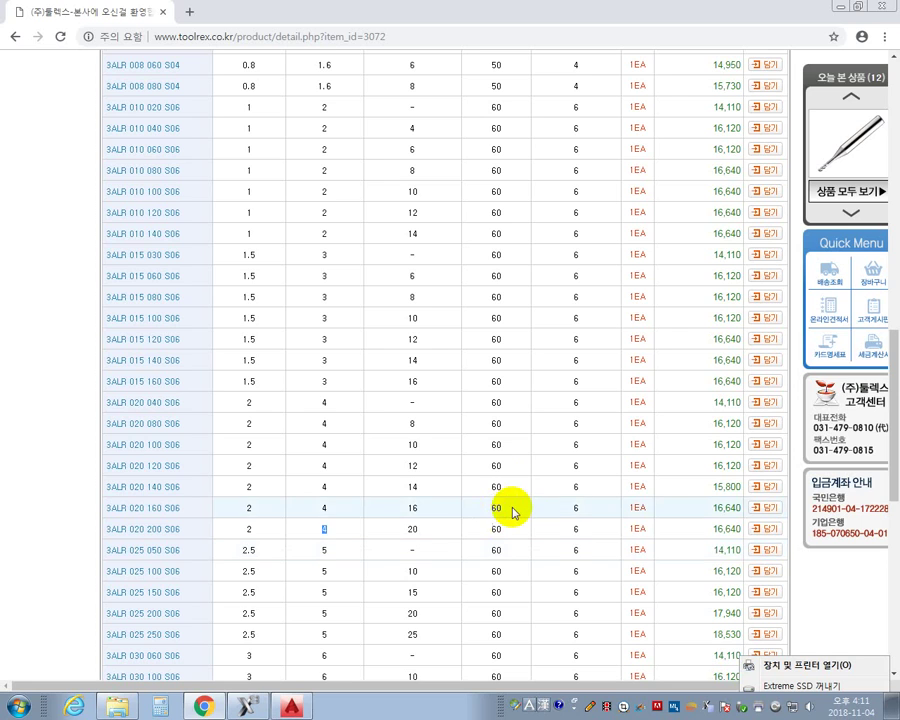
{"action": "scroll", "coordinate": [372, 304], "scroll_direction": "up", "scroll_amount": 5}
{"action": "scroll", "coordinate": [373, 302], "scroll_direction": "up", "scroll_amount": 5}
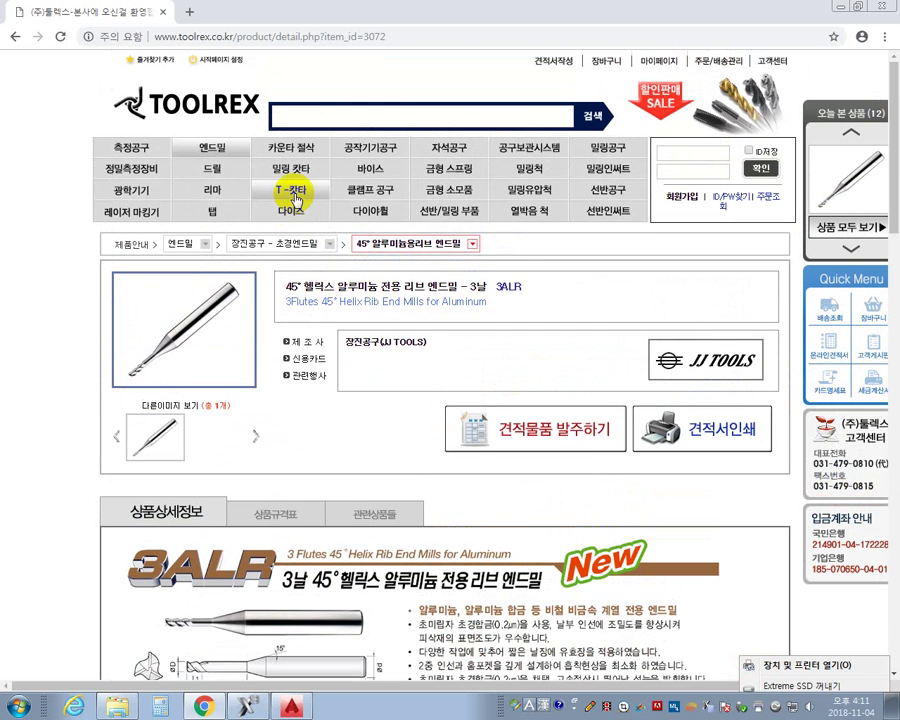
{"action": "left_click", "coordinate": [291, 189]}
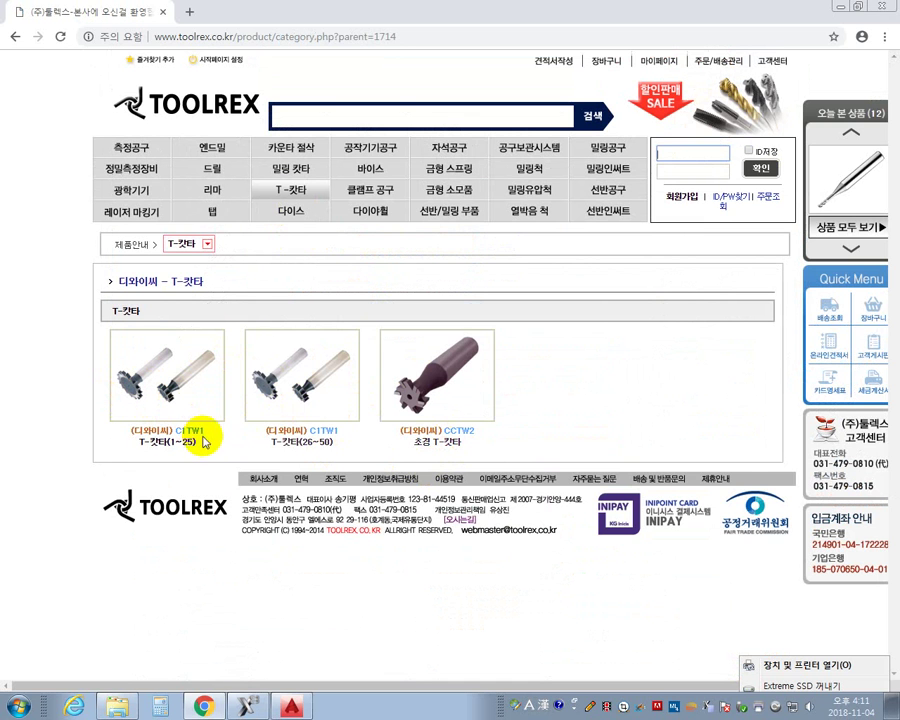
{"action": "left_click", "coordinate": [275, 376]}
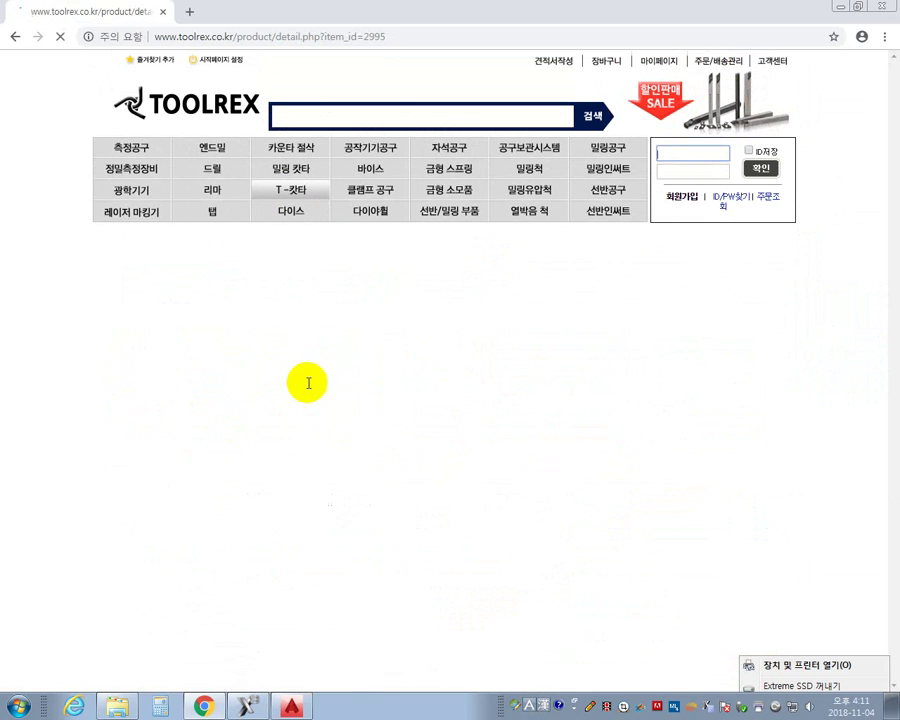
Locate the C1TW1-26-5 row in the size table and mark its 26 outer diameter, 5T thickness and 12 shank with K-Screen Pen.
{"action": "scroll", "coordinate": [341, 463], "scroll_direction": "down", "scroll_amount": 7}
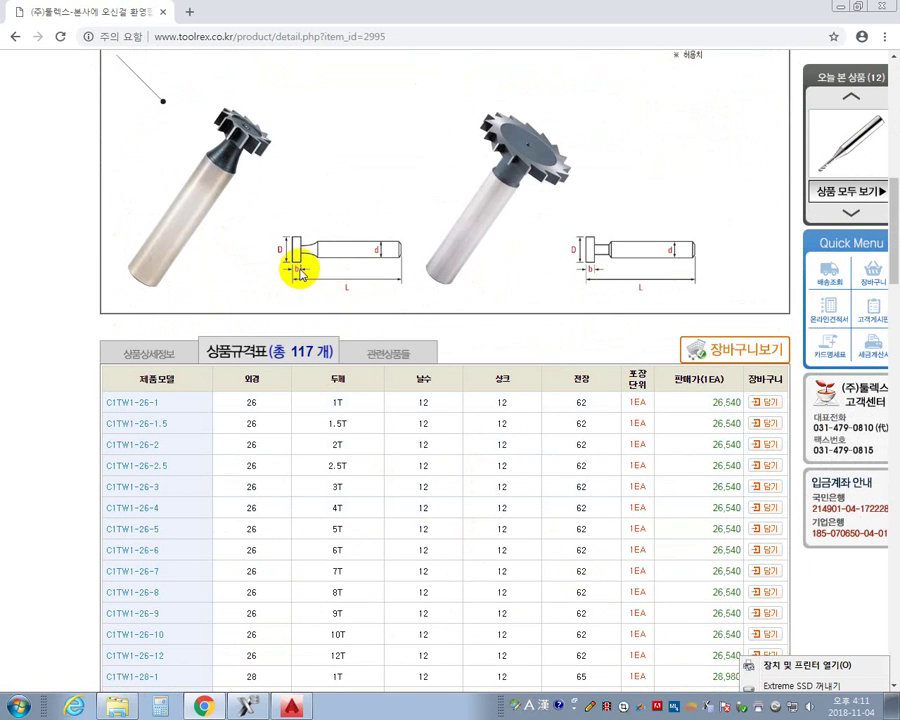
{"action": "double_click", "coordinate": [341, 527]}
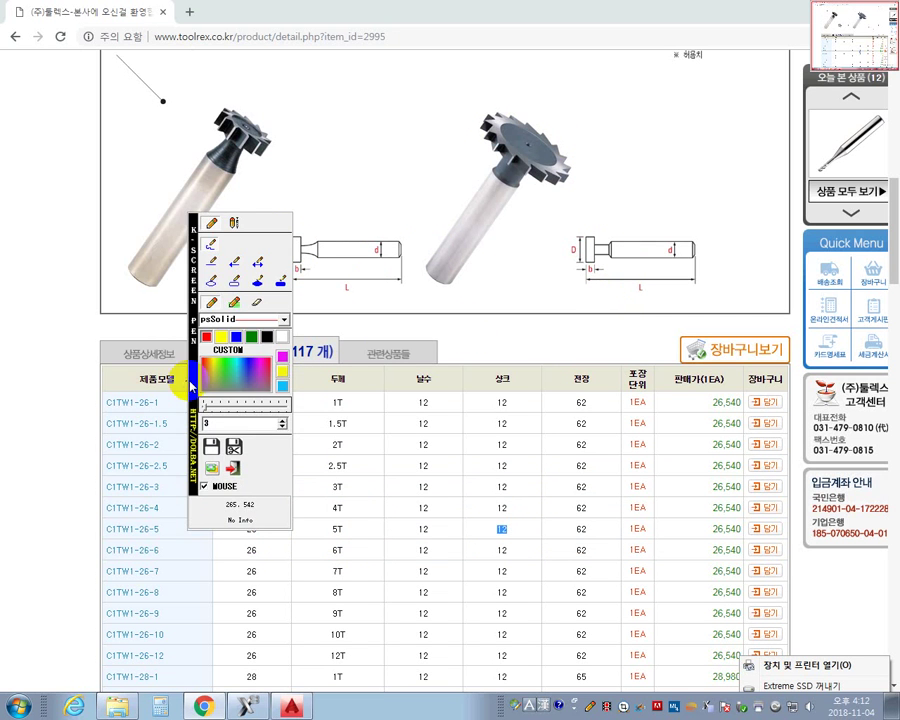
{"action": "left_click_drag", "start_coordinate": [190, 382], "coordinate": [65, 398]}
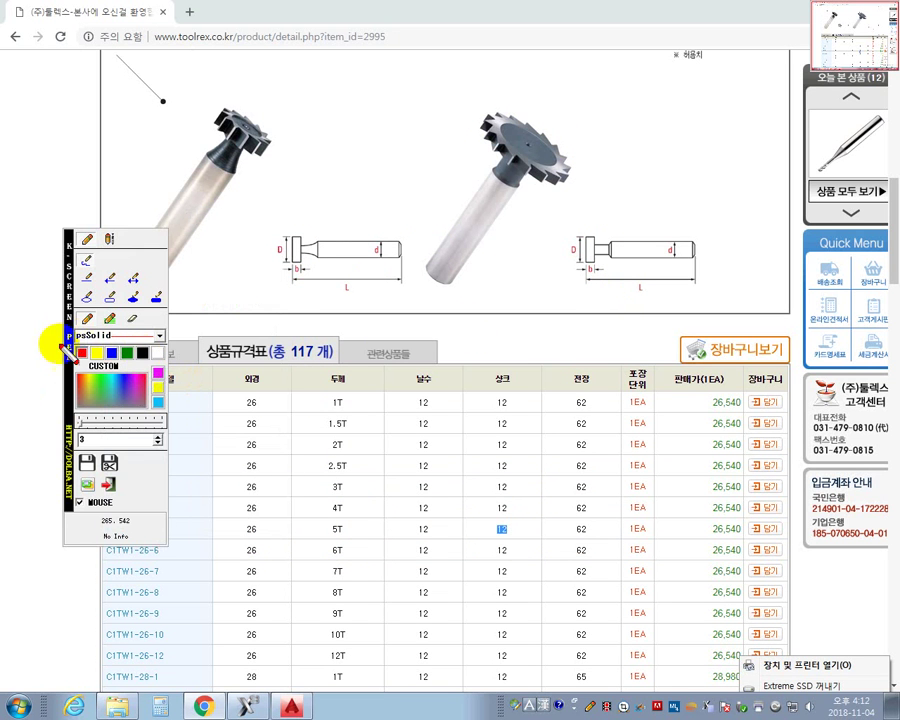
{"action": "left_click_drag", "start_coordinate": [68, 335], "coordinate": [36, 352]}
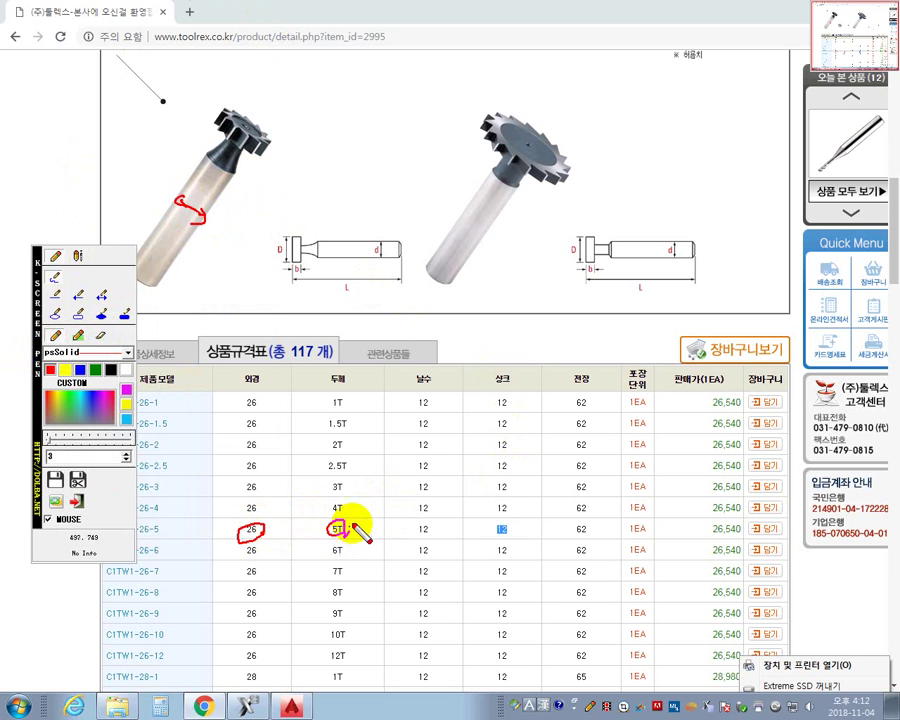
{"action": "left_click_drag", "start_coordinate": [357, 528], "coordinate": [374, 497]}
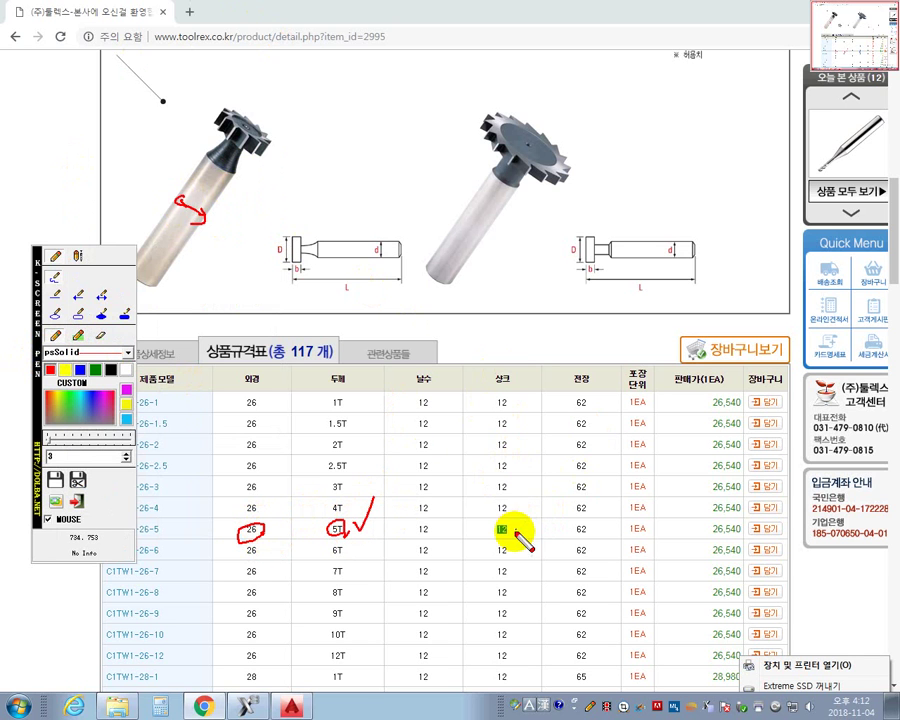
{"action": "left_click_drag", "start_coordinate": [512, 536], "coordinate": [507, 538]}
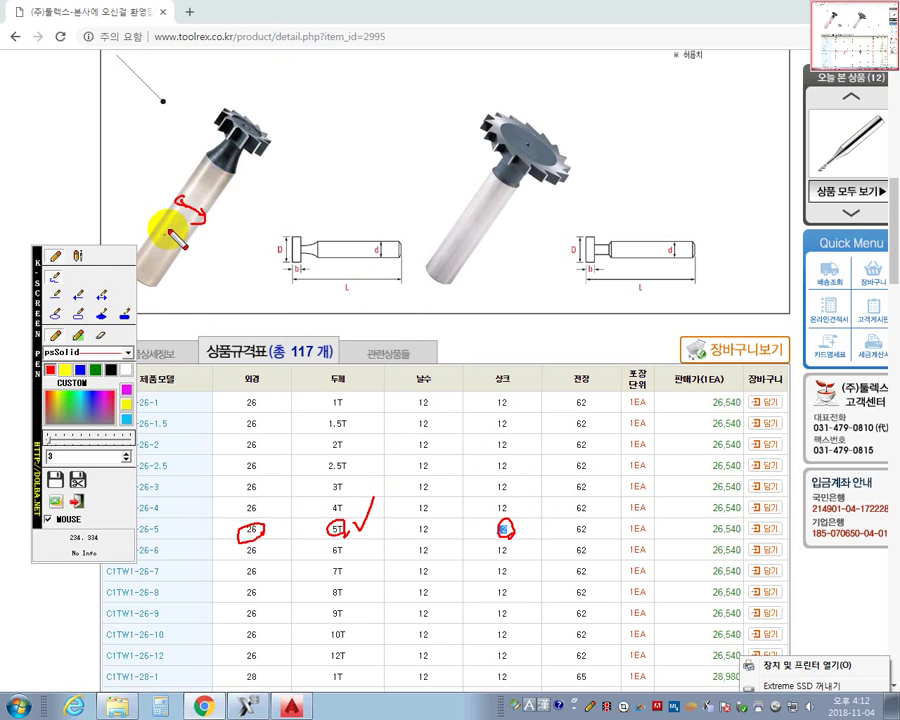
Annotate the small cutter's picture with 12 for the shank diameter and 26 across the cutting head.
{"action": "left_click_drag", "start_coordinate": [185, 258], "coordinate": [186, 259]}
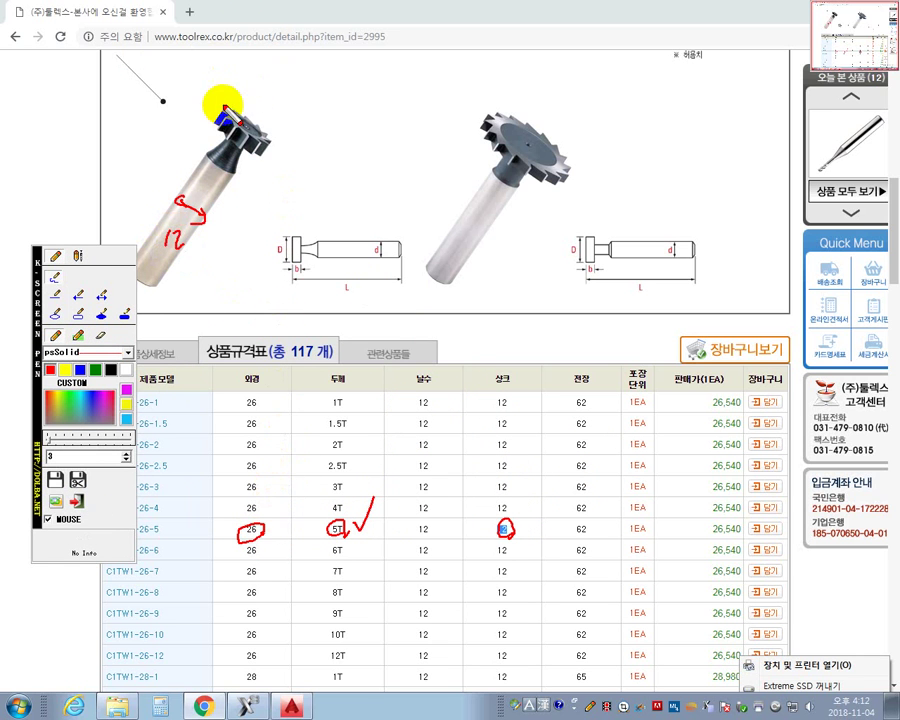
{"action": "left_click_drag", "start_coordinate": [223, 109], "coordinate": [243, 73]}
{"action": "mouse_move", "coordinate": [273, 144]}
{"action": "left_mouse_down"}
{"action": "mouse_move", "coordinate": [245, 95]}
{"action": "mouse_move", "coordinate": [283, 124]}
{"action": "left_mouse_up"}
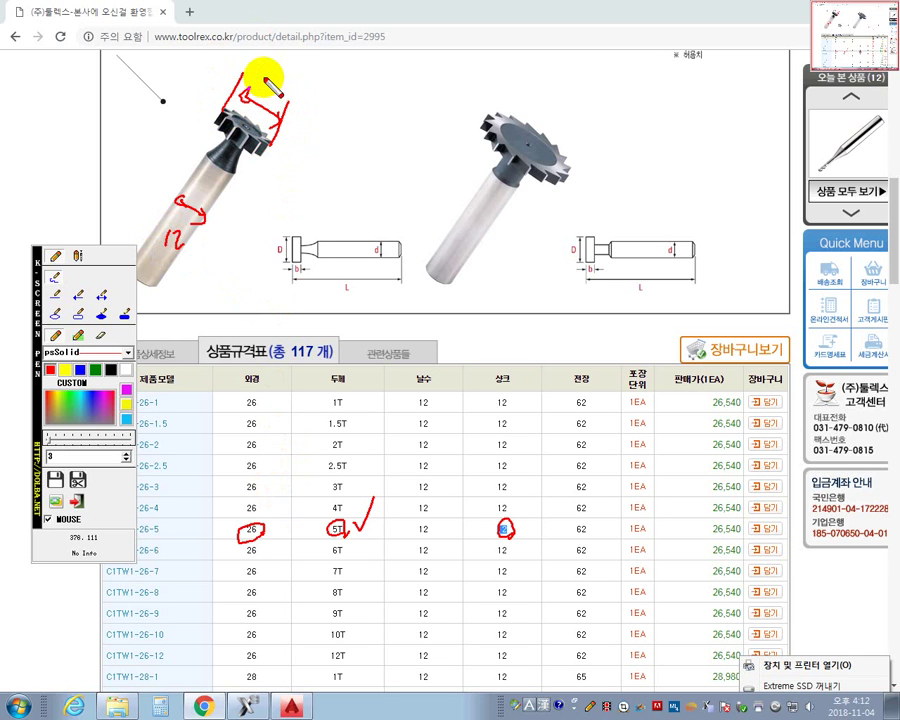
{"action": "left_click_drag", "start_coordinate": [284, 80], "coordinate": [276, 96]}
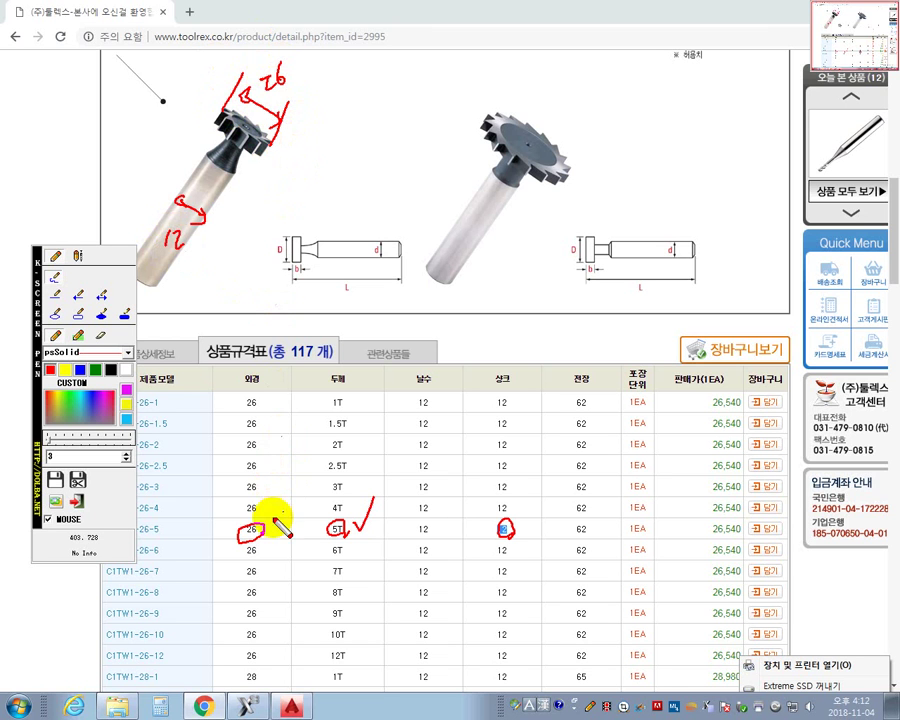
Work out the cutter's one-sided reach as 26-12=14 halved to 7, mark 7 at its neck, and close the screen annotations.
{"action": "left_click_drag", "start_coordinate": [330, 110], "coordinate": [344, 101]}
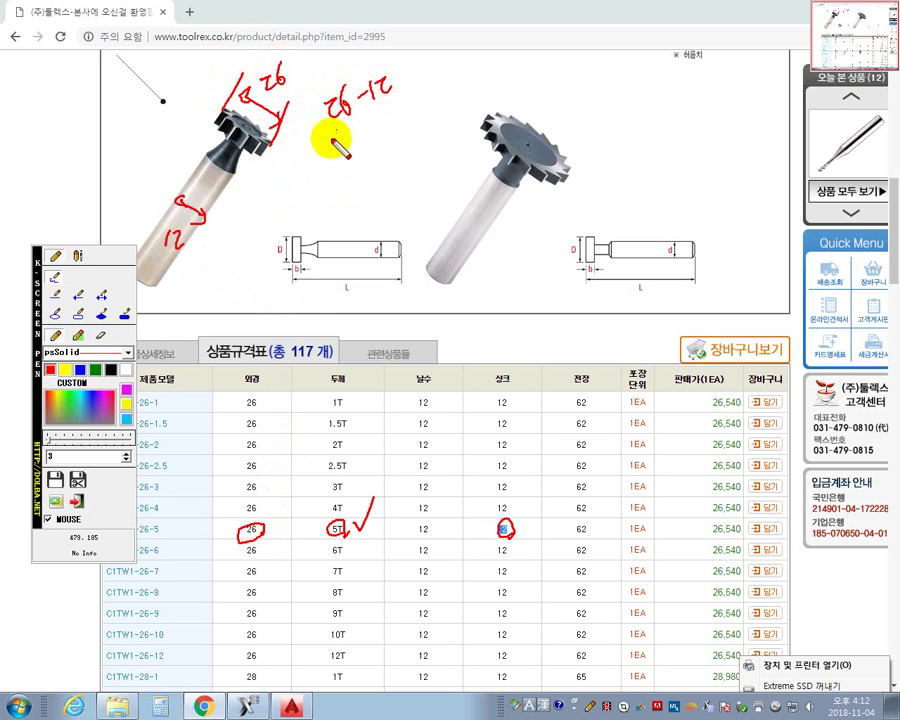
{"action": "mouse_move", "coordinate": [323, 148]}
{"action": "left_mouse_down"}
{"action": "mouse_move", "coordinate": [340, 139]}
{"action": "mouse_move", "coordinate": [364, 145]}
{"action": "left_mouse_up"}
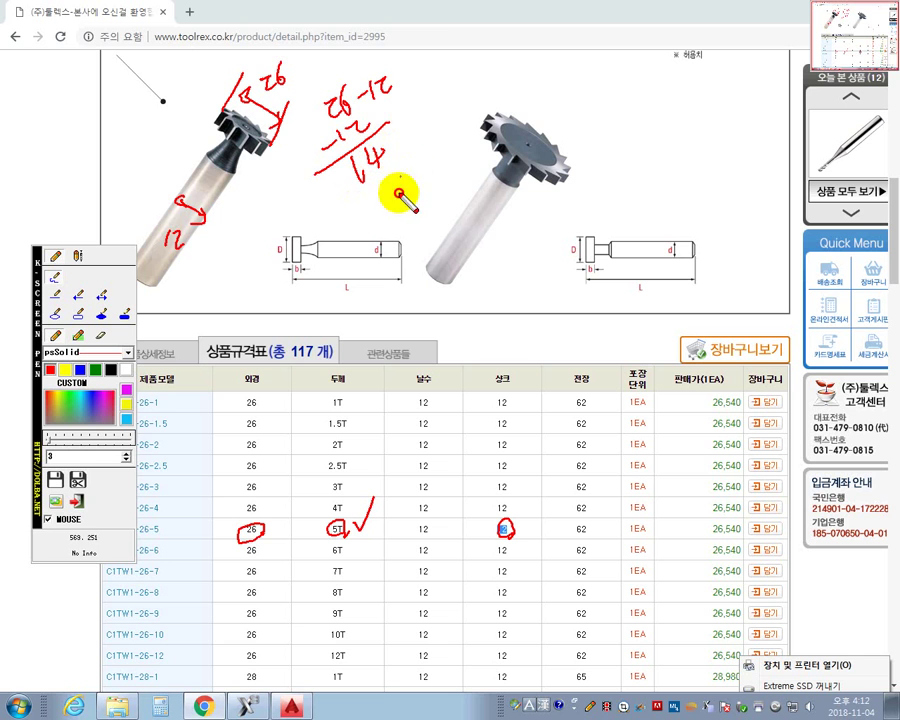
{"action": "left_click_drag", "start_coordinate": [399, 193], "coordinate": [398, 200]}
{"action": "mouse_move", "coordinate": [412, 170]}
{"action": "left_mouse_down"}
{"action": "mouse_move", "coordinate": [423, 184]}
{"action": "mouse_move", "coordinate": [411, 213]}
{"action": "mouse_move", "coordinate": [391, 202]}
{"action": "left_mouse_up"}
{"action": "left_click_drag", "start_coordinate": [391, 179], "coordinate": [435, 149]}
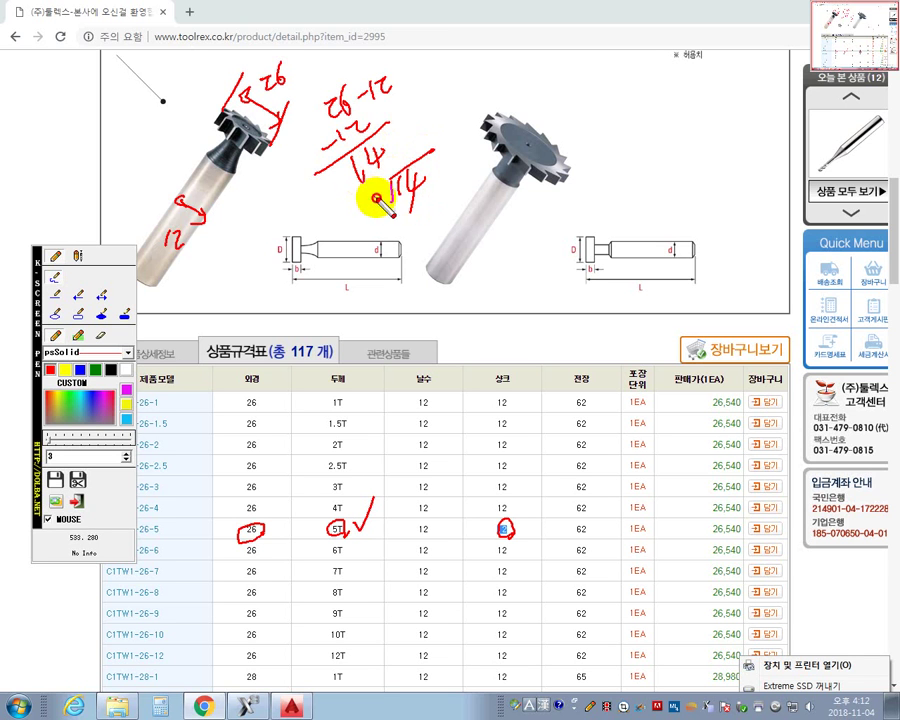
{"action": "left_click_drag", "start_coordinate": [374, 197], "coordinate": [406, 168]}
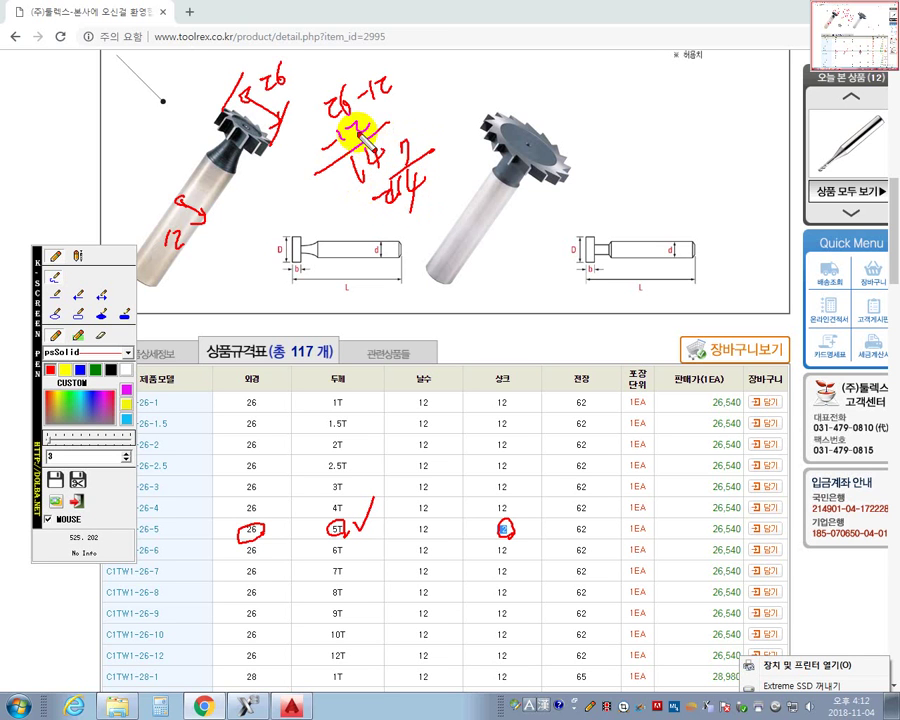
{"action": "mouse_move", "coordinate": [244, 172]}
{"action": "left_mouse_down"}
{"action": "mouse_move", "coordinate": [266, 152]}
{"action": "mouse_move", "coordinate": [247, 207]}
{"action": "left_mouse_up"}
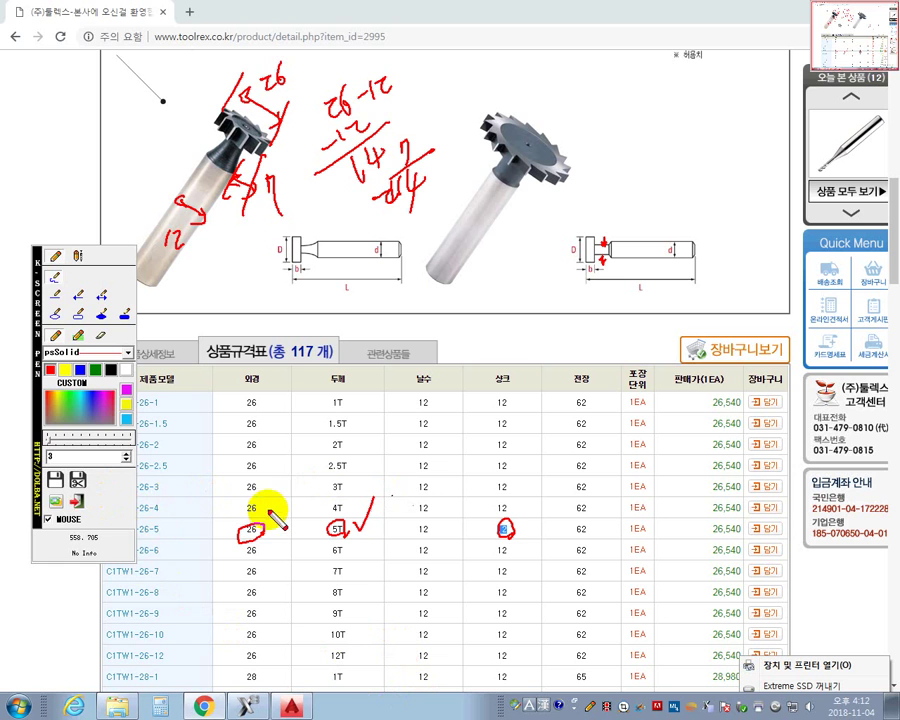
{"action": "left_click", "coordinate": [88, 505]}
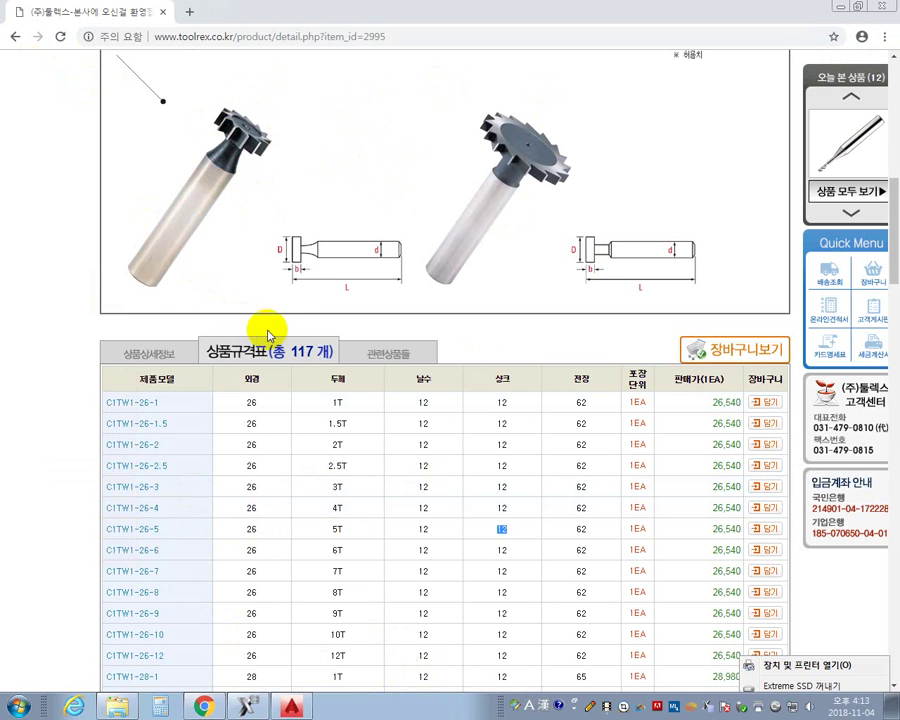
Return to the AutoCAD drawing and dimension the horizontal groove depth from the dashed outline to the boss's outer edge, placed below the top view.
{"action": "left_click", "coordinate": [842, 11]}
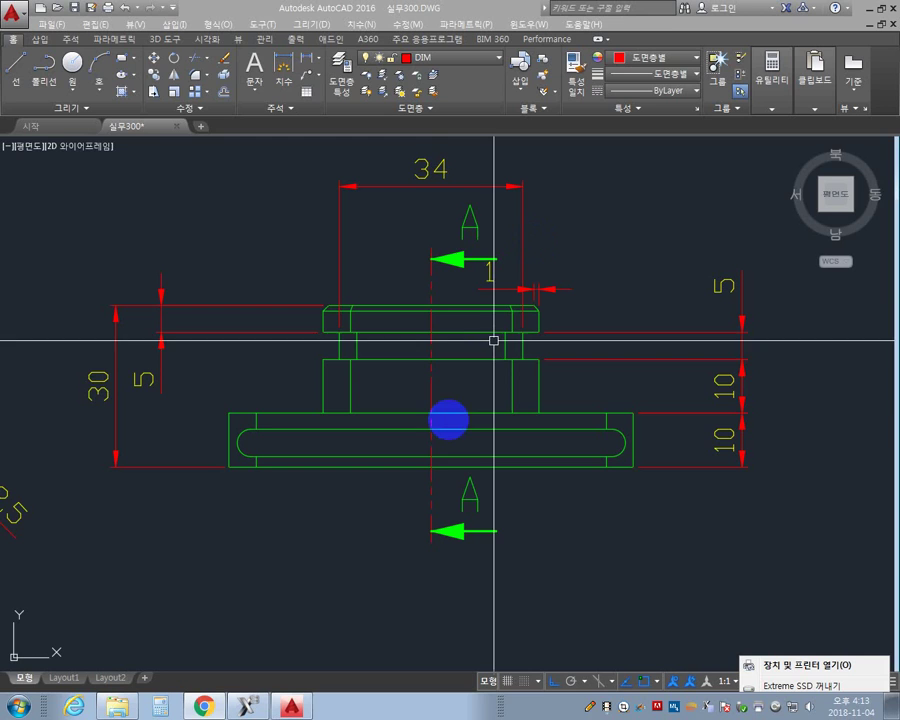
{"action": "middle_click_drag", "start_coordinate": [426, 352], "coordinate": [451, 536]}
{"action": "scroll", "coordinate": [492, 474], "scroll_direction": "down", "scroll_amount": 5}
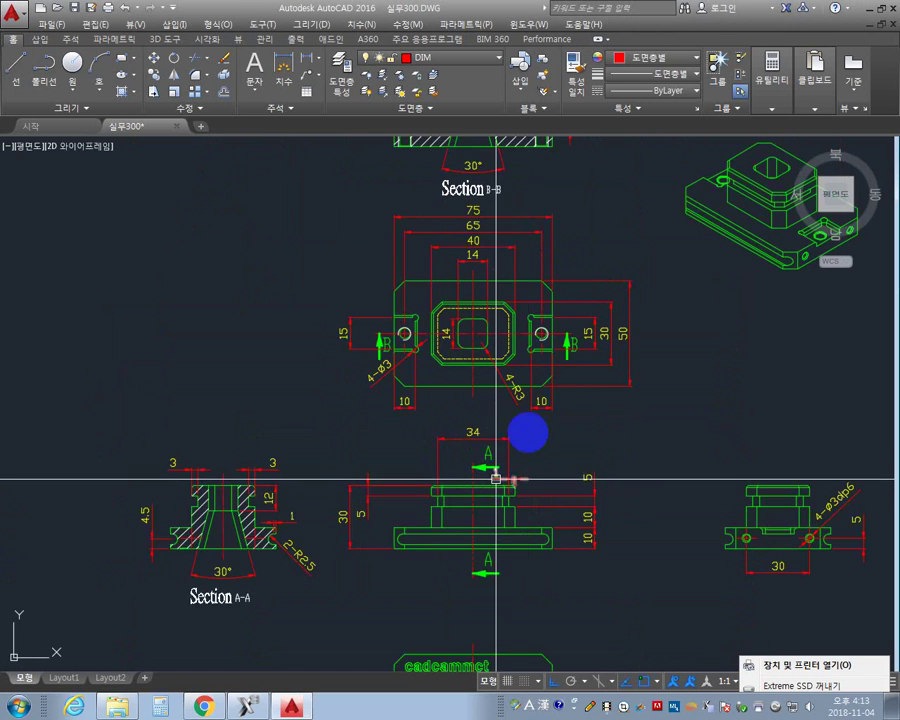
{"action": "scroll", "coordinate": [492, 314], "scroll_direction": "up", "scroll_amount": 5}
{"action": "mouse_move", "coordinate": [462, 312]}
{"action": "middle_mouse_down"}
{"action": "mouse_move", "coordinate": [515, 518]}
{"action": "mouse_move", "coordinate": [478, 526]}
{"action": "middle_mouse_up"}
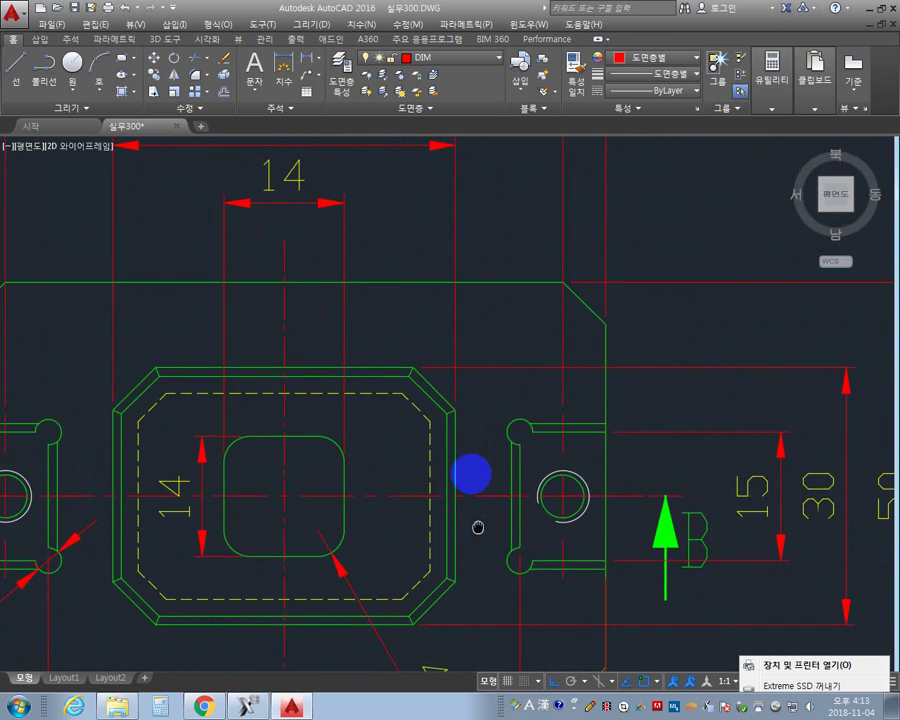
{"action": "scroll", "coordinate": [478, 526], "scroll_direction": "up", "scroll_amount": 2}
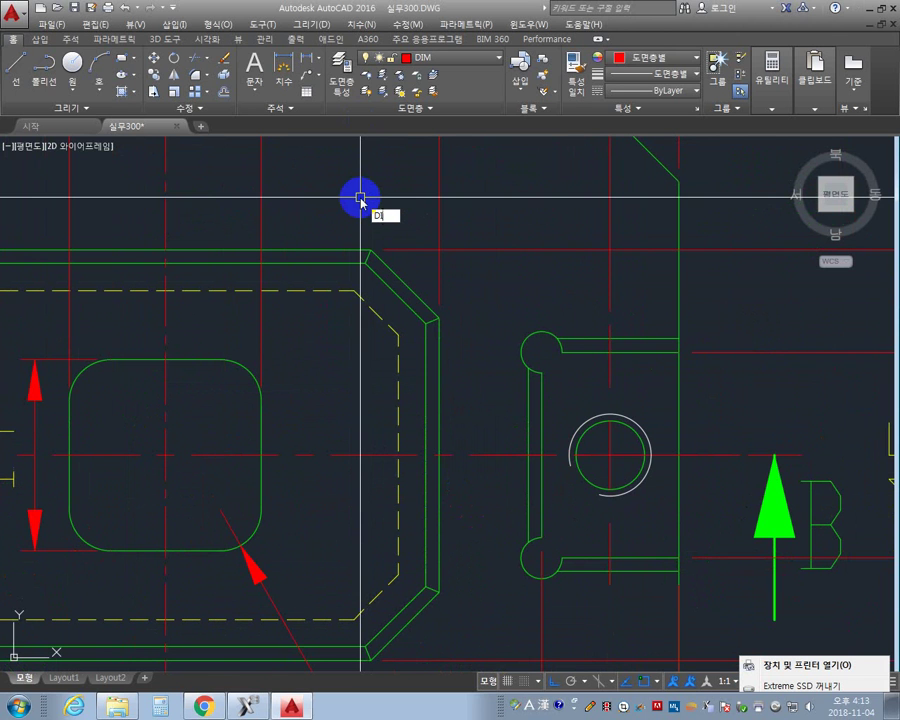
{"action": "type", "text": "MLIN"}
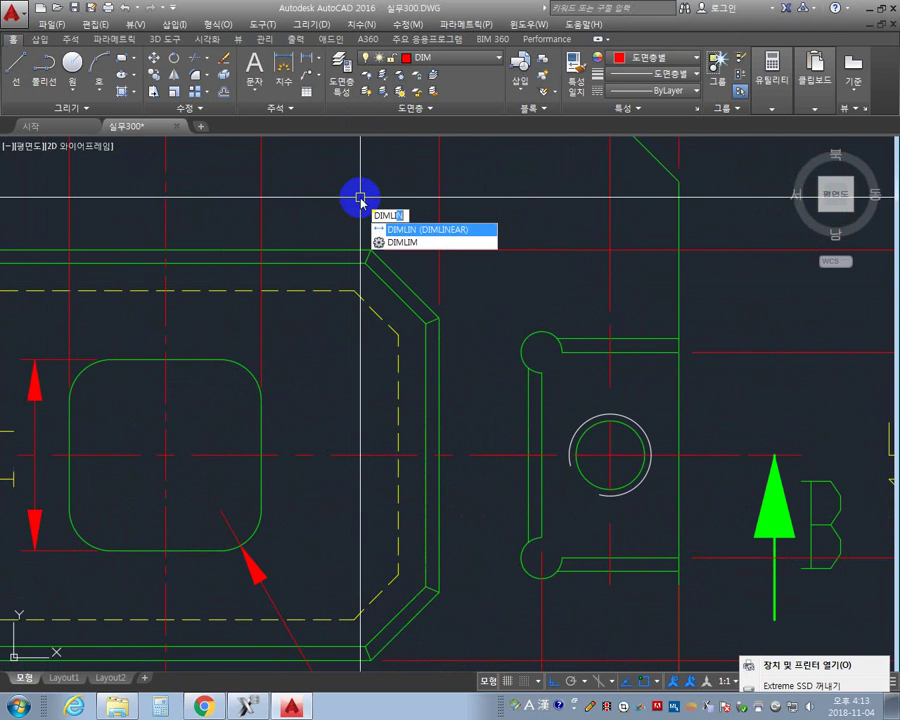
{"action": "key", "text": "Return"}
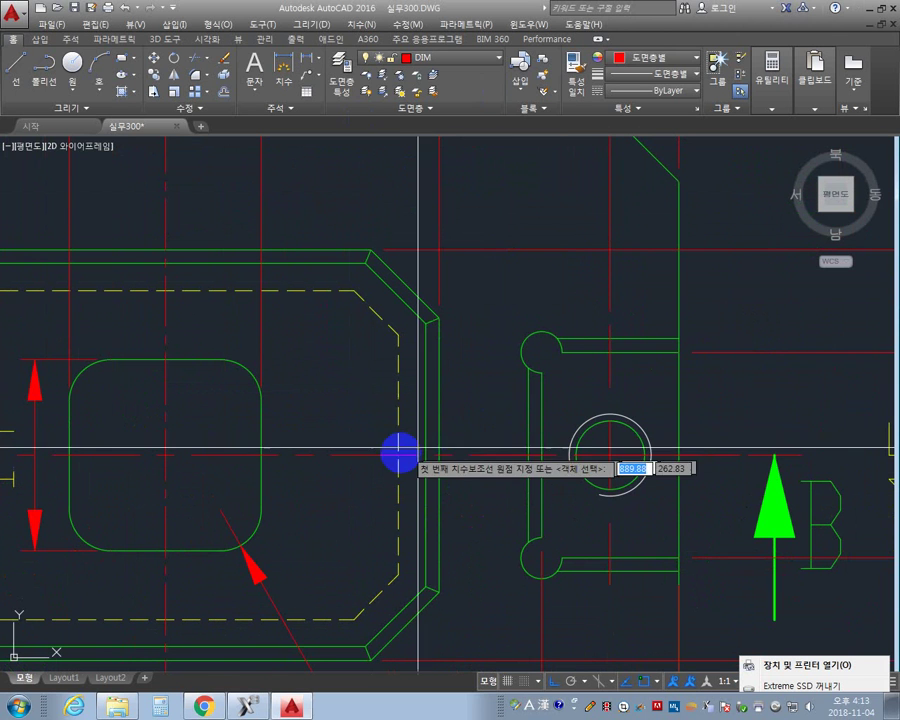
{"action": "left_click", "coordinate": [398, 456]}
{"action": "left_click", "coordinate": [439, 456]}
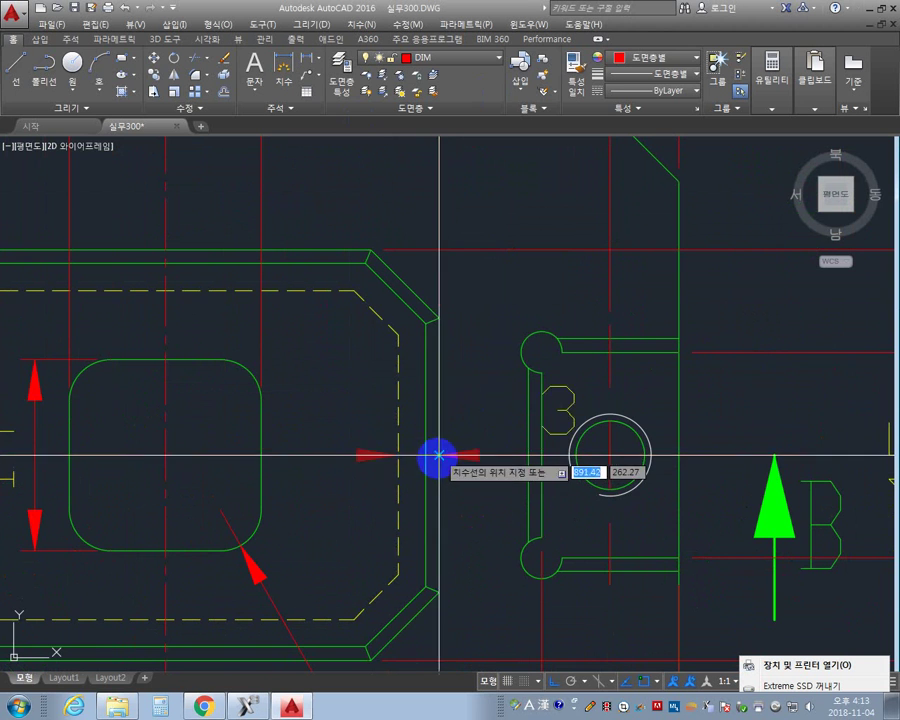
{"action": "middle_click_drag", "start_coordinate": [460, 557], "coordinate": [482, 243]}
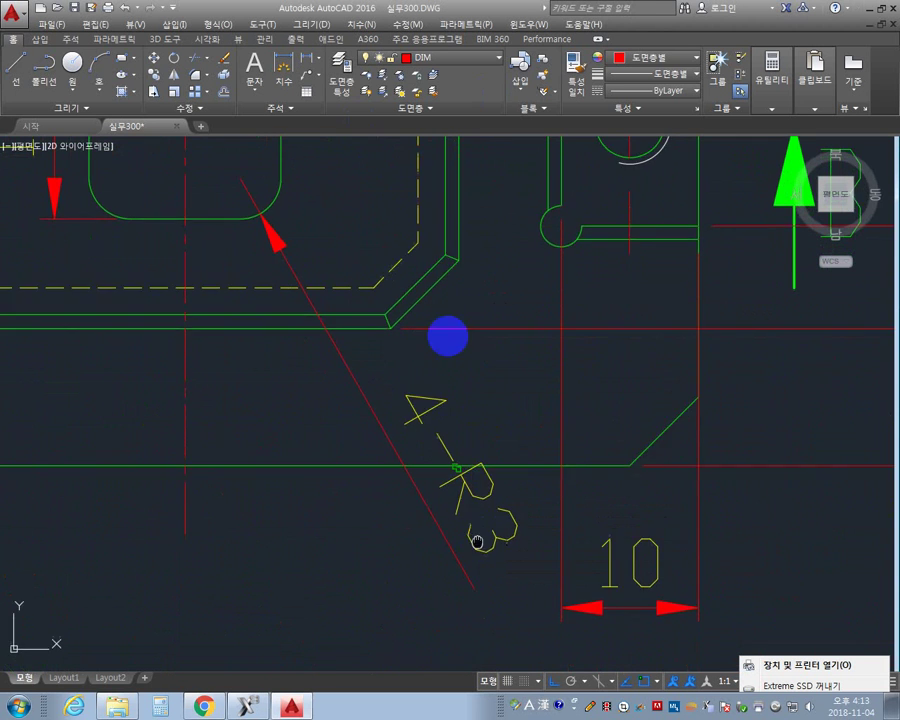
{"action": "scroll", "coordinate": [385, 410], "scroll_direction": "up", "scroll_amount": 2}
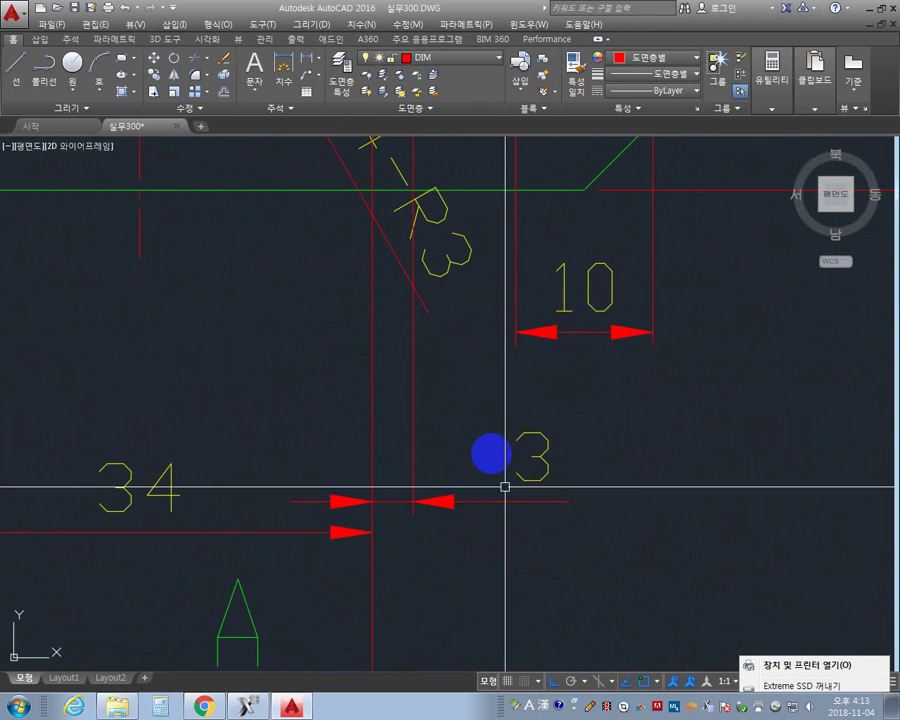
Examine the groove's profile in the front view and compare it with the dashed groove outline in the top view.
{"action": "scroll", "coordinate": [488, 451], "scroll_direction": "down", "scroll_amount": 5}
{"action": "middle_click_drag", "start_coordinate": [488, 451], "coordinate": [552, 352]}
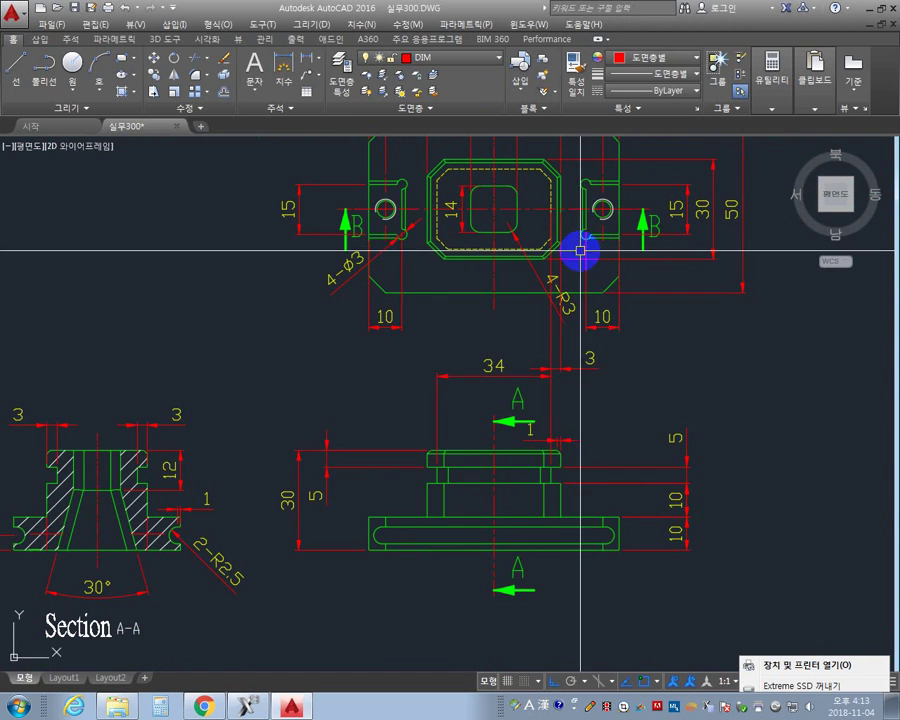
{"action": "scroll", "coordinate": [464, 496], "scroll_direction": "up", "scroll_amount": 6}
{"action": "middle_click_drag", "start_coordinate": [292, 356], "coordinate": [580, 402]}
{"action": "scroll", "coordinate": [580, 402], "scroll_direction": "up", "scroll_amount": 3}
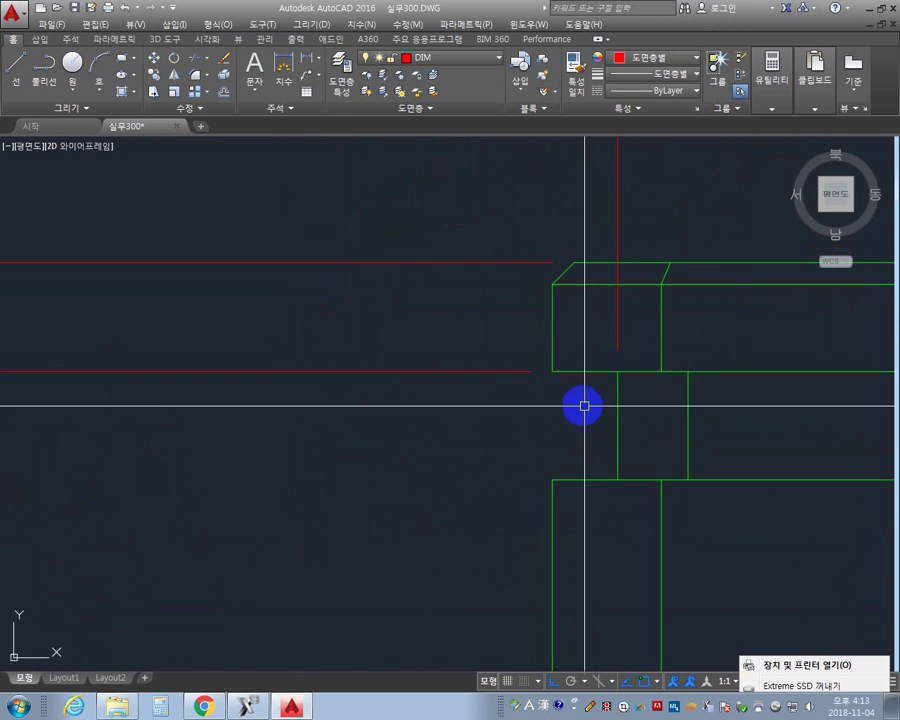
{"action": "scroll", "coordinate": [580, 402], "scroll_direction": "down", "scroll_amount": 4}
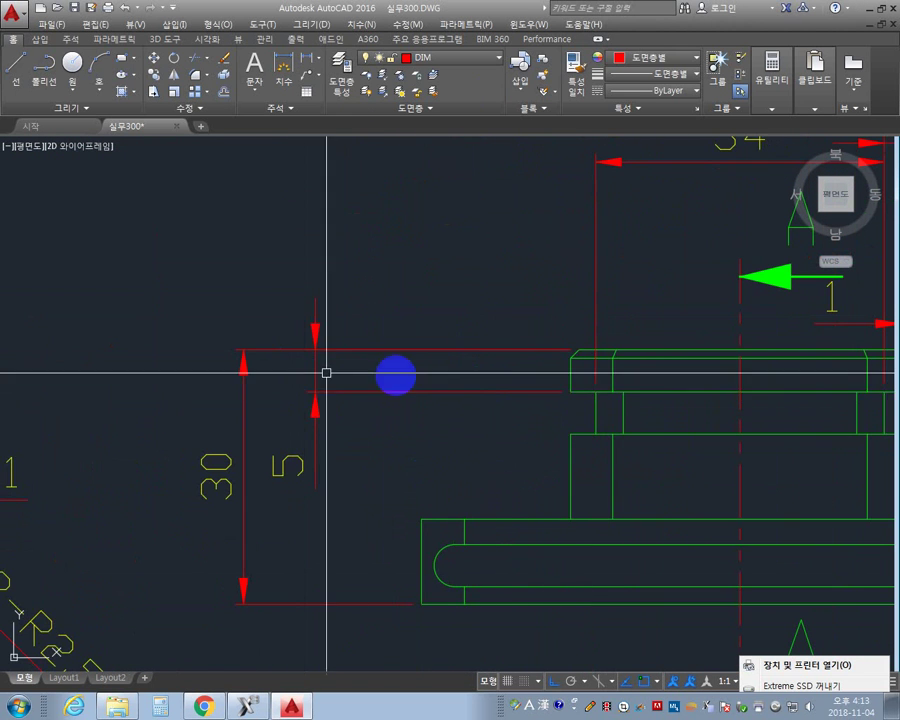
{"action": "scroll", "coordinate": [535, 405], "scroll_direction": "down", "scroll_amount": 4}
{"action": "mouse_move", "coordinate": [639, 363]}
{"action": "middle_mouse_down"}
{"action": "mouse_move", "coordinate": [420, 500]}
{"action": "mouse_move", "coordinate": [422, 488]}
{"action": "middle_mouse_up"}
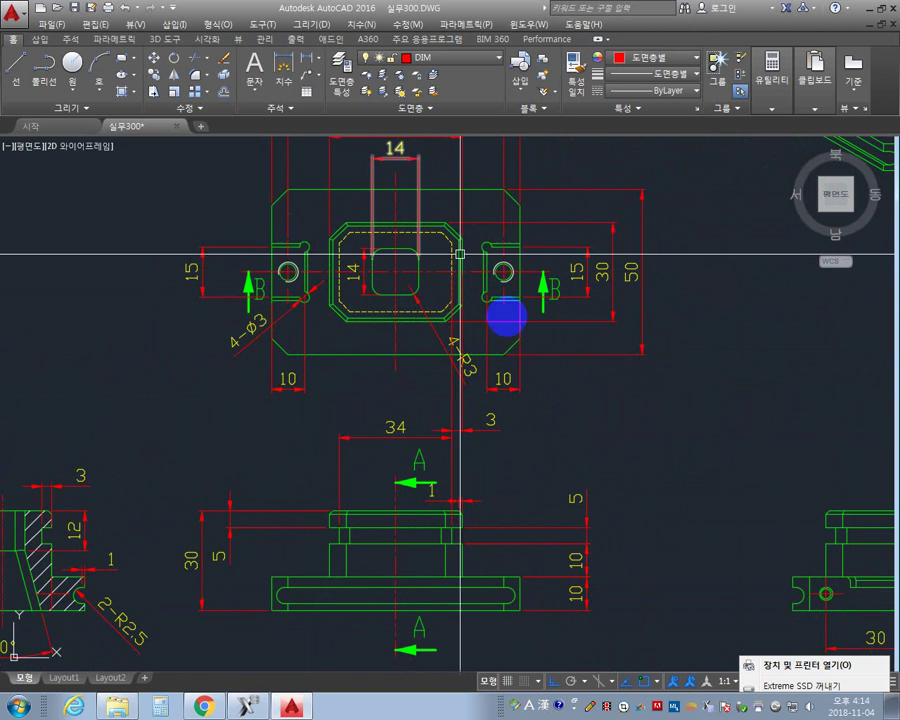
{"action": "left_click", "coordinate": [510, 419]}
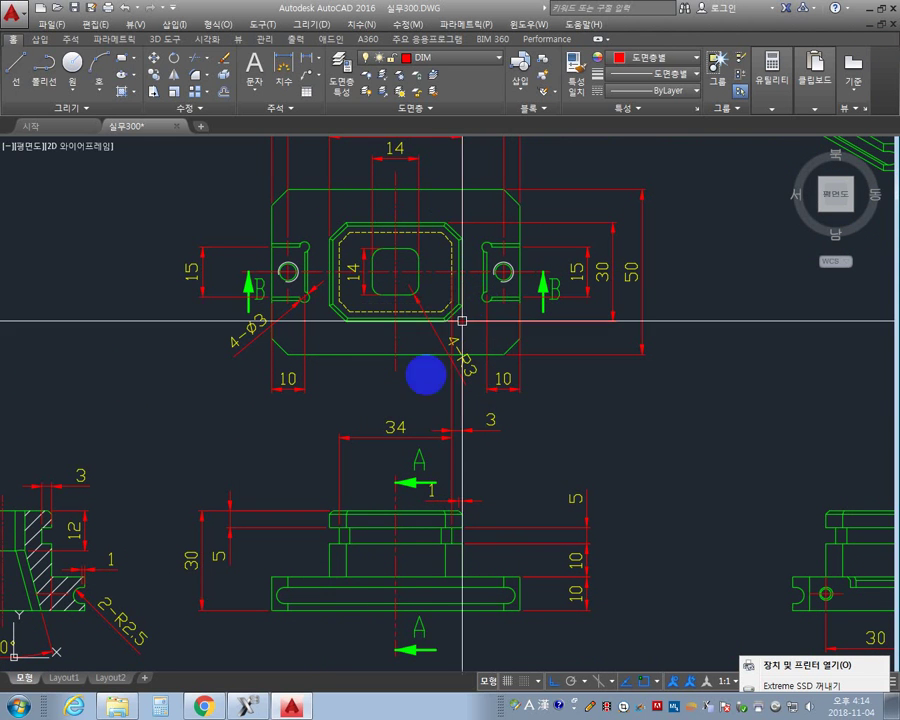
Restore the AutoCAD window to its smaller size and recheck the C1TW1-26-5 cutter's thickness and shank diameter in Chrome.
{"action": "left_click", "coordinate": [880, 12]}
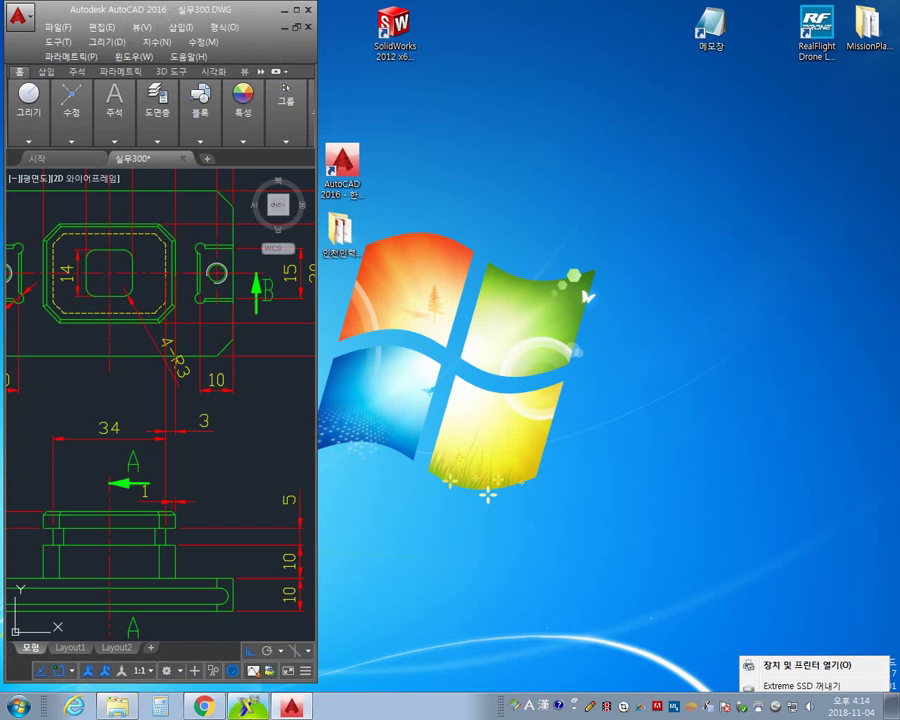
{"action": "left_click", "coordinate": [205, 707]}
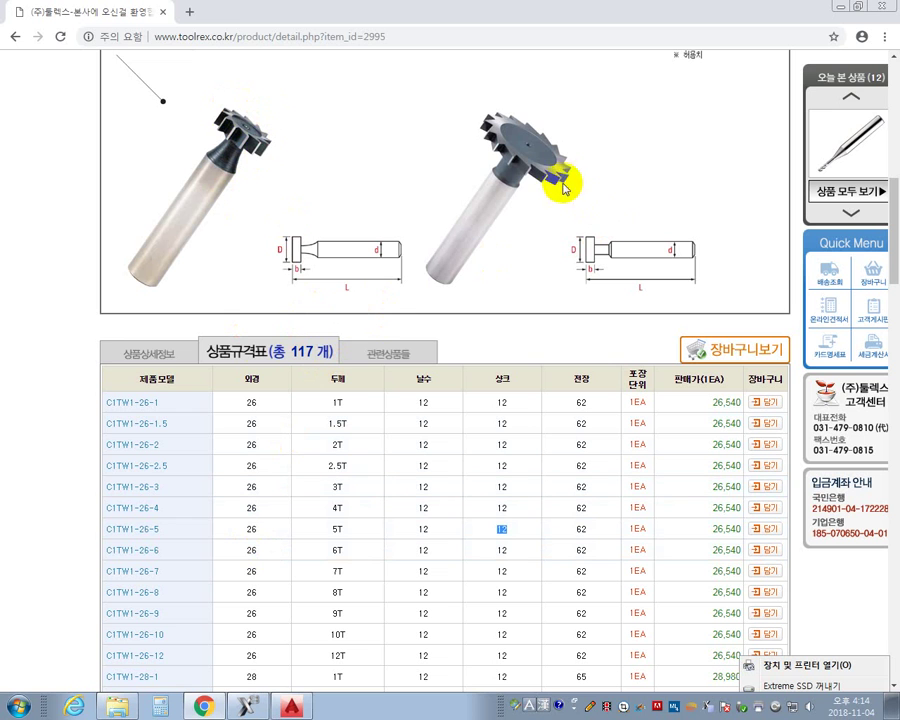
{"action": "left_click", "coordinate": [320, 530]}
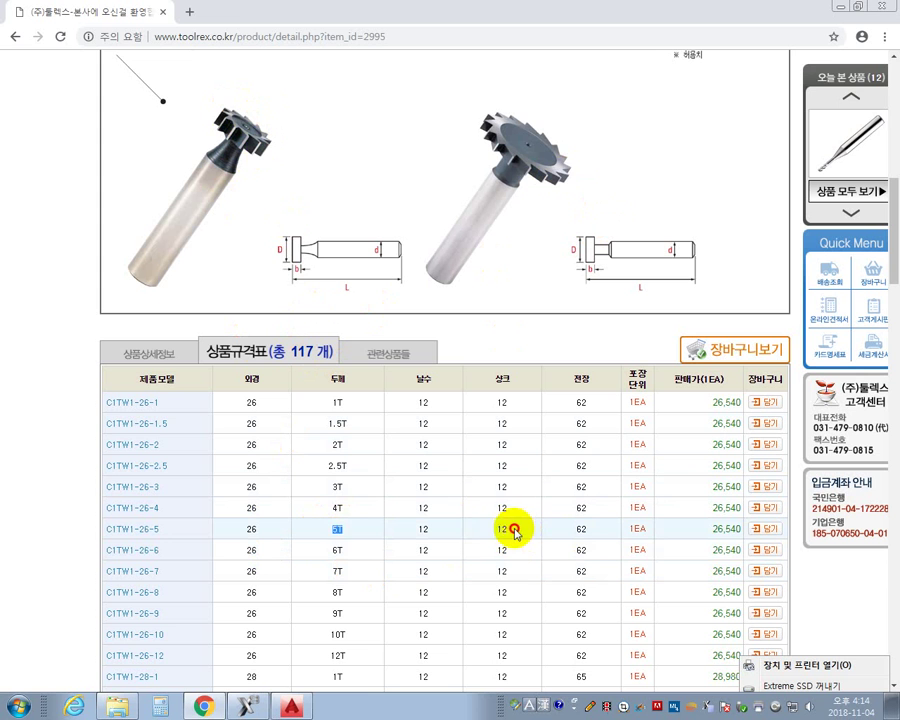
{"action": "left_click_drag", "start_coordinate": [514, 532], "coordinate": [474, 540]}
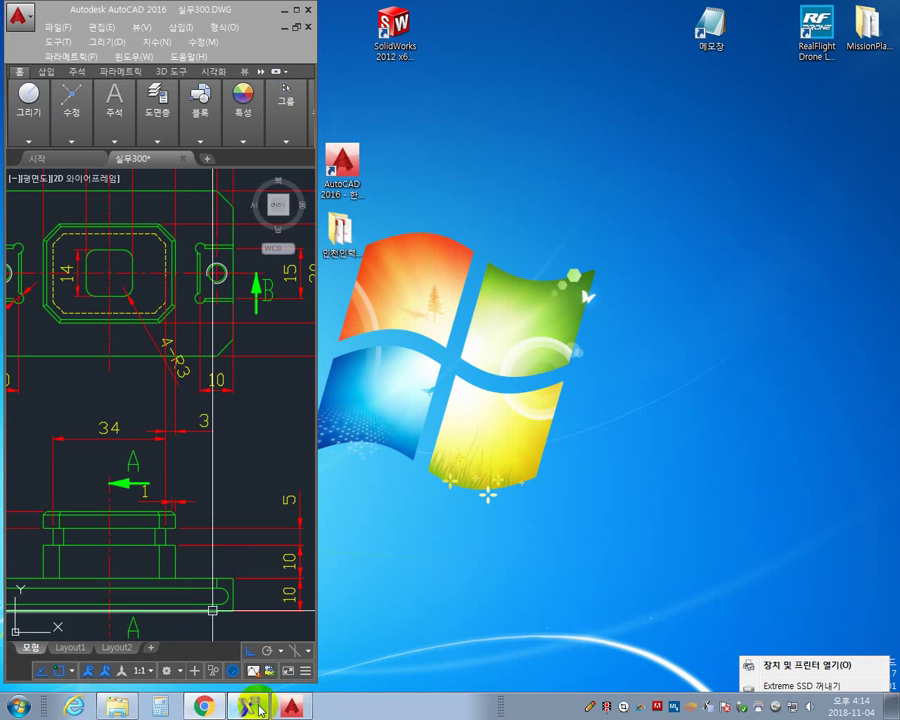
Switch to Mastercam and bring the whole part with both side pockets into sight.
{"action": "left_click", "coordinate": [256, 707]}
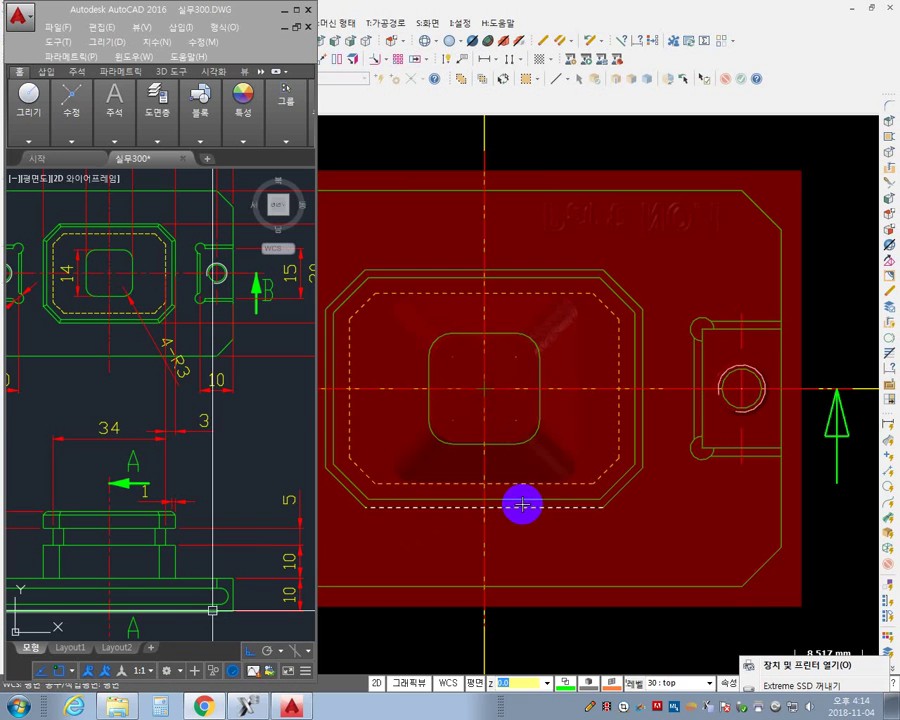
{"action": "left_click", "coordinate": [821, 231]}
{"action": "scroll", "coordinate": [630, 472], "scroll_direction": "down", "scroll_amount": 2}
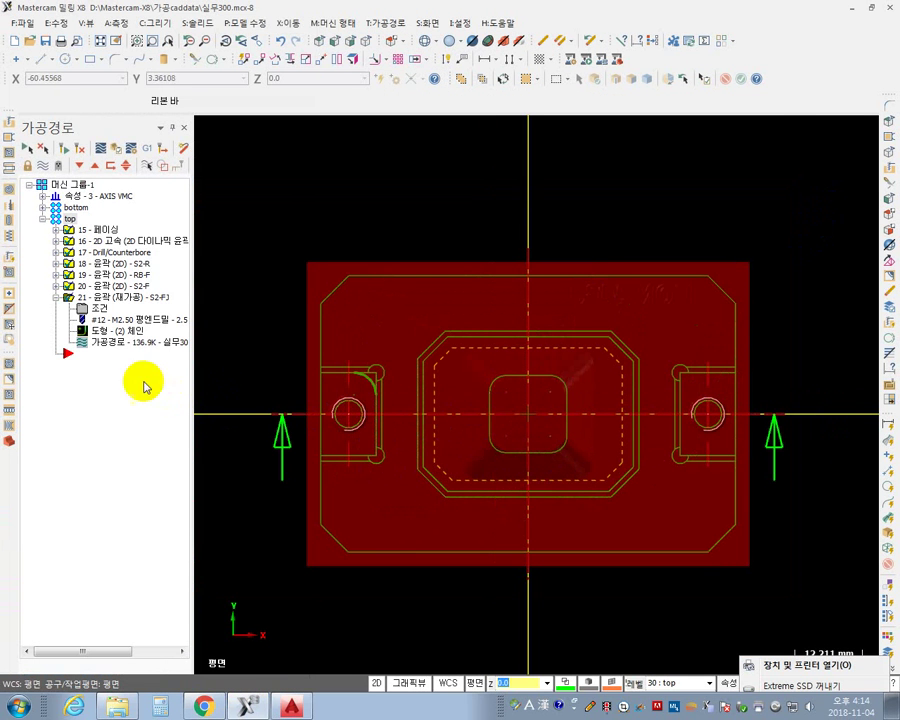
Start a 2D contour toolpath and chain the dashed groove outline around the central boss as its geometry.
{"action": "left_click", "coordinate": [9, 143]}
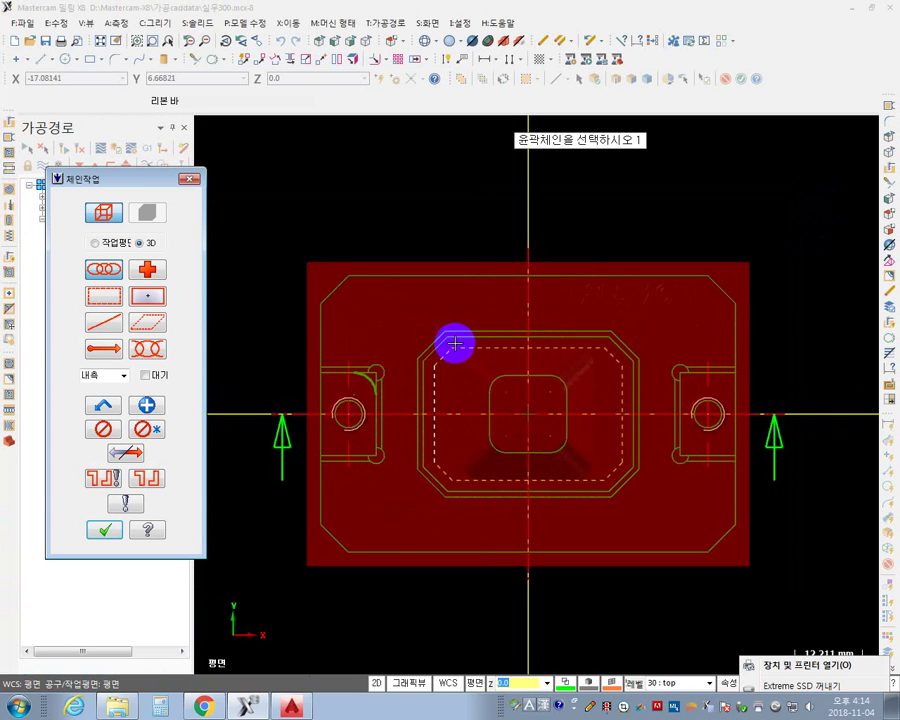
{"action": "left_click", "coordinate": [433, 447]}
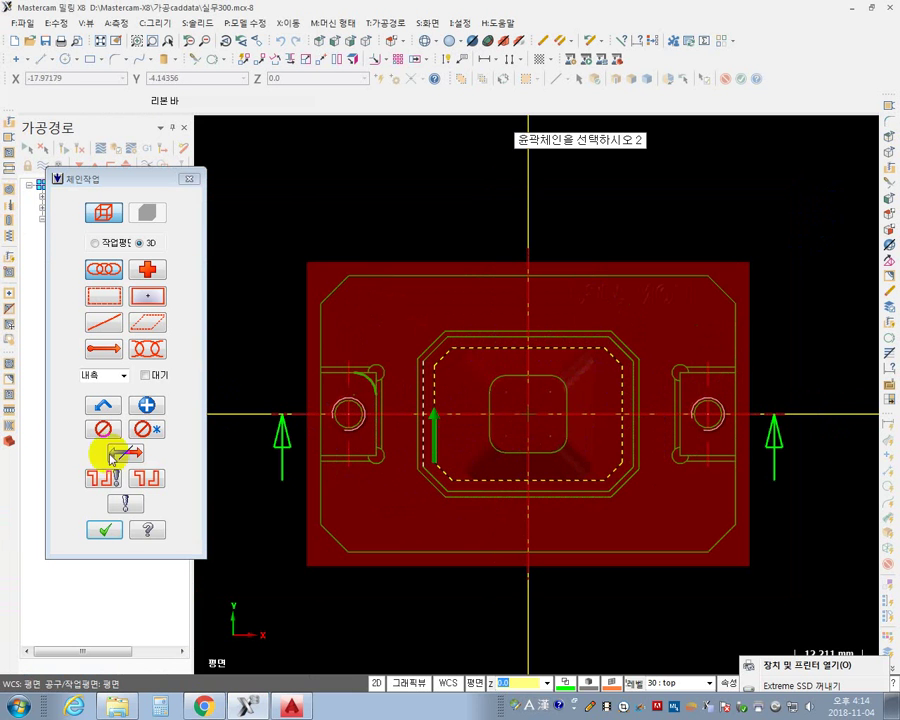
{"action": "left_click", "coordinate": [104, 530]}
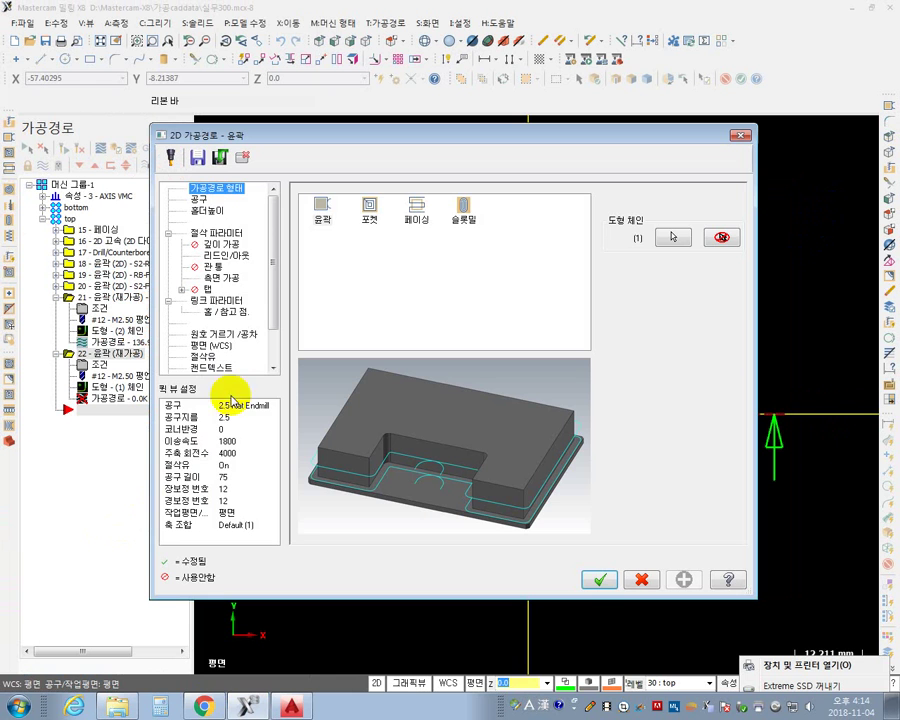
Open the contour's tool settings and show the tool list as small icons.
{"action": "left_click", "coordinate": [199, 200]}
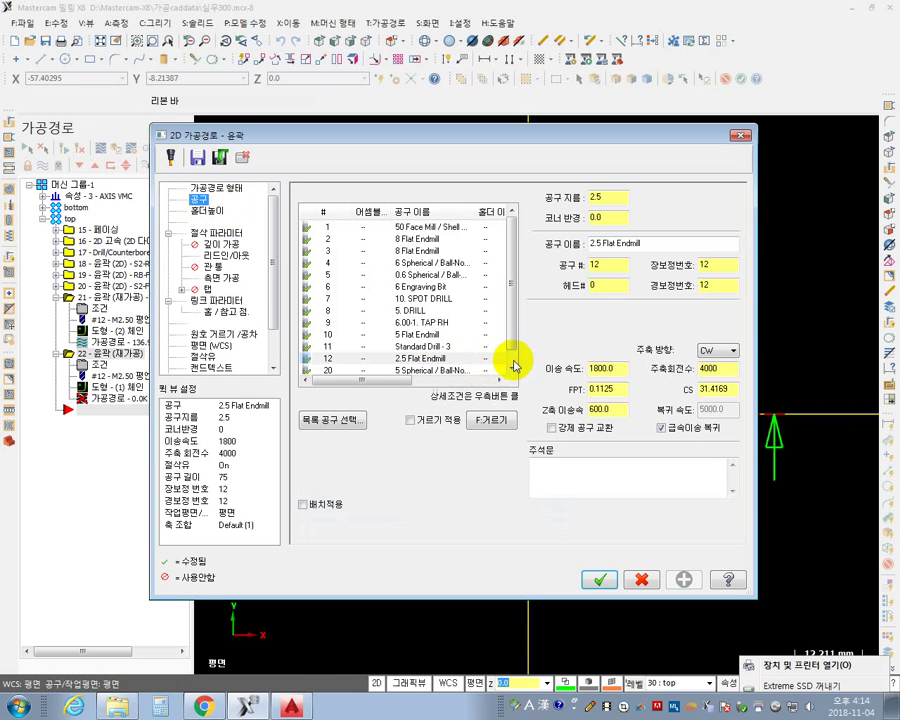
{"action": "scroll", "coordinate": [505, 315], "scroll_direction": "down", "scroll_amount": 1}
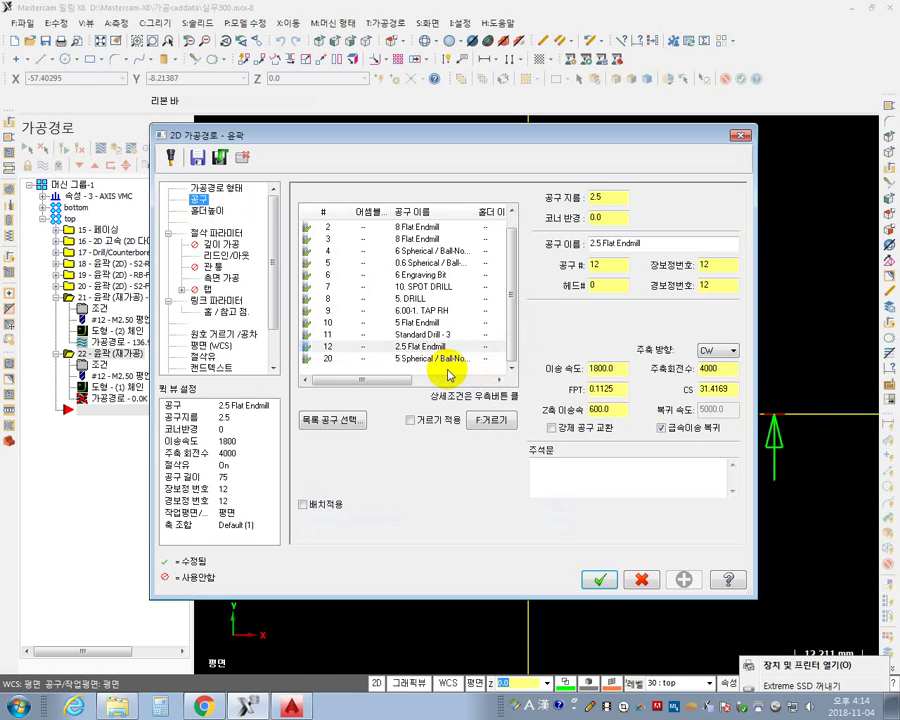
{"action": "right_click", "coordinate": [369, 376]}
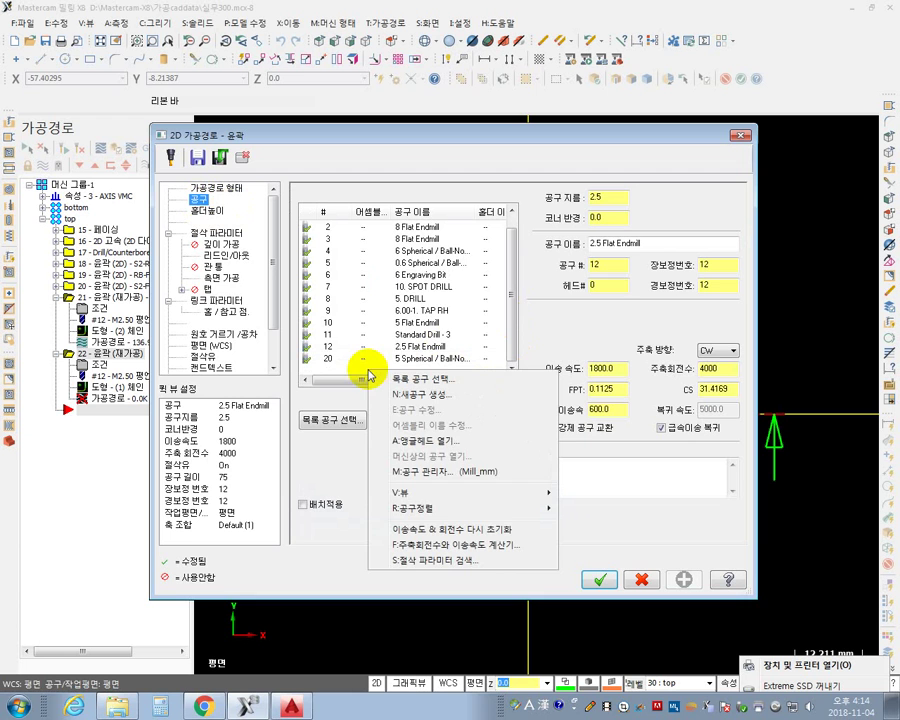
{"action": "left_click", "coordinate": [514, 302]}
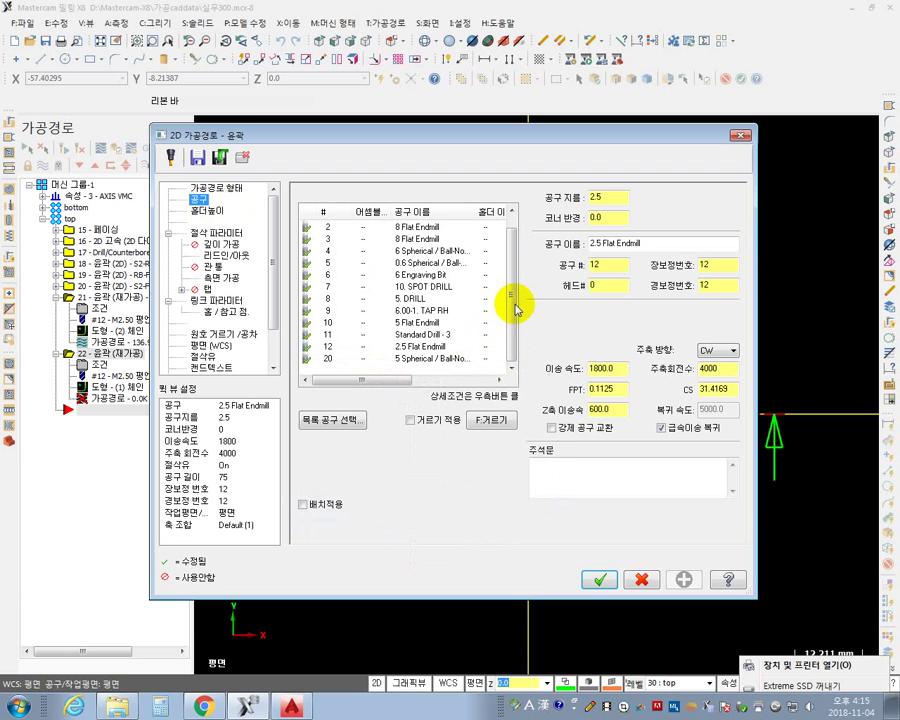
{"action": "right_click", "coordinate": [350, 373]}
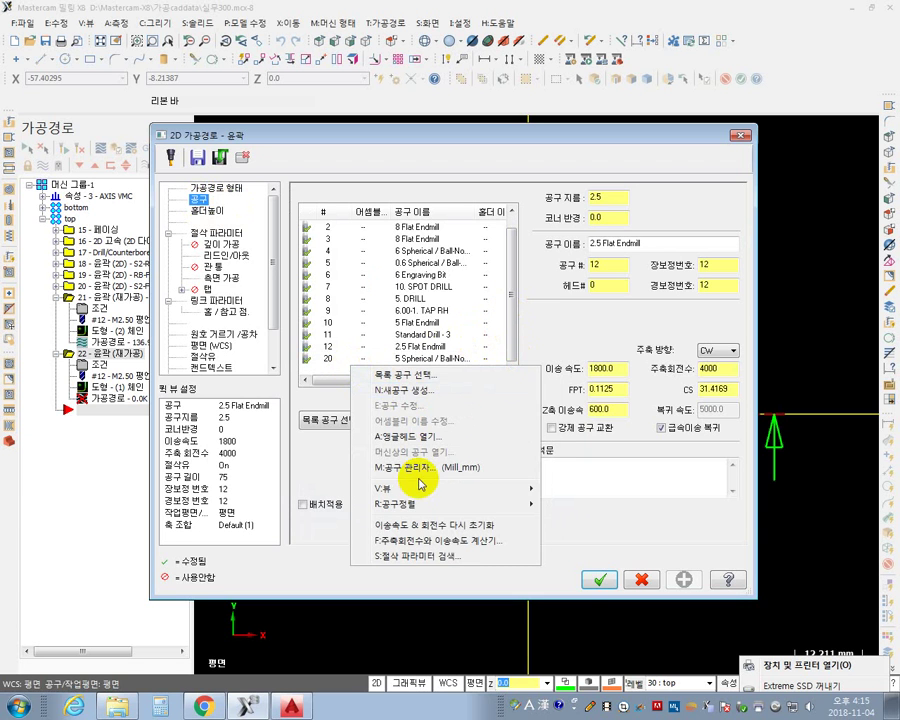
{"action": "mouse_move", "coordinate": [464, 488]}
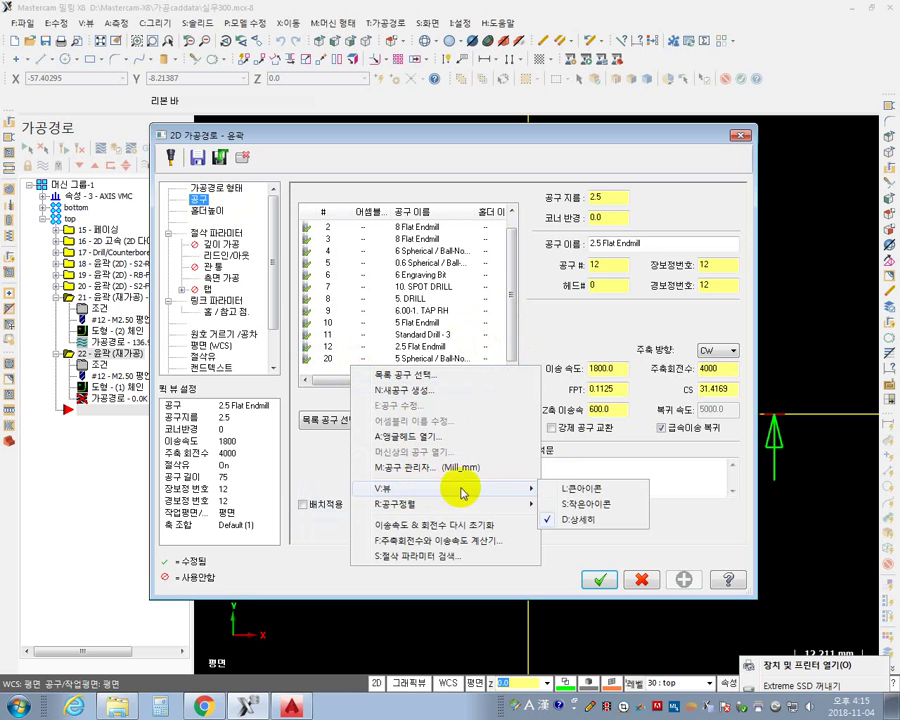
{"action": "left_click", "coordinate": [586, 507]}
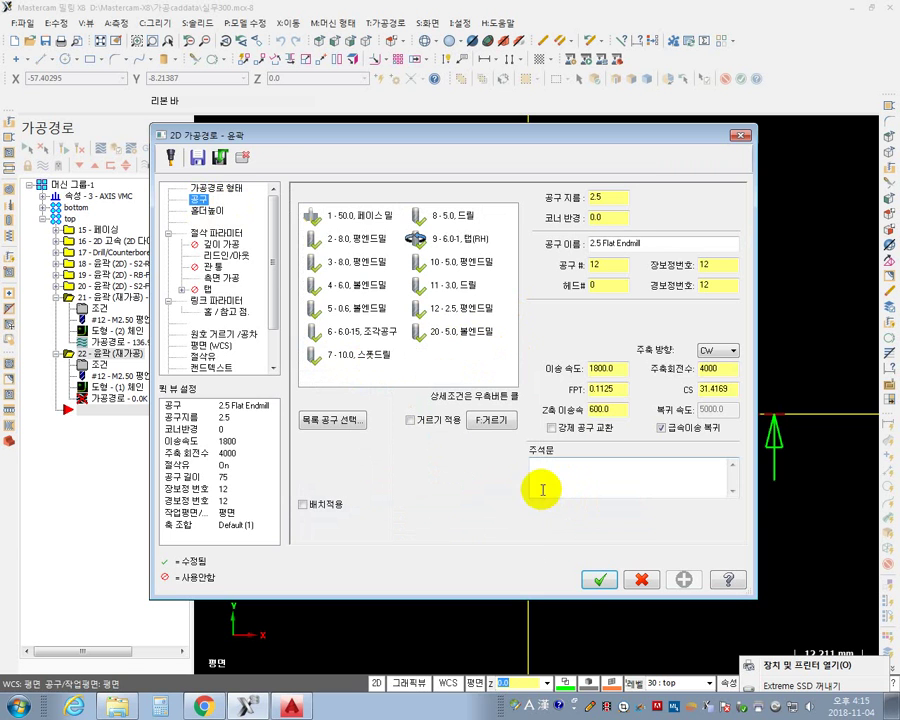
Compare the tool list as large icons and in the detailed view, and return it to small icons.
{"action": "right_click", "coordinate": [448, 366]}
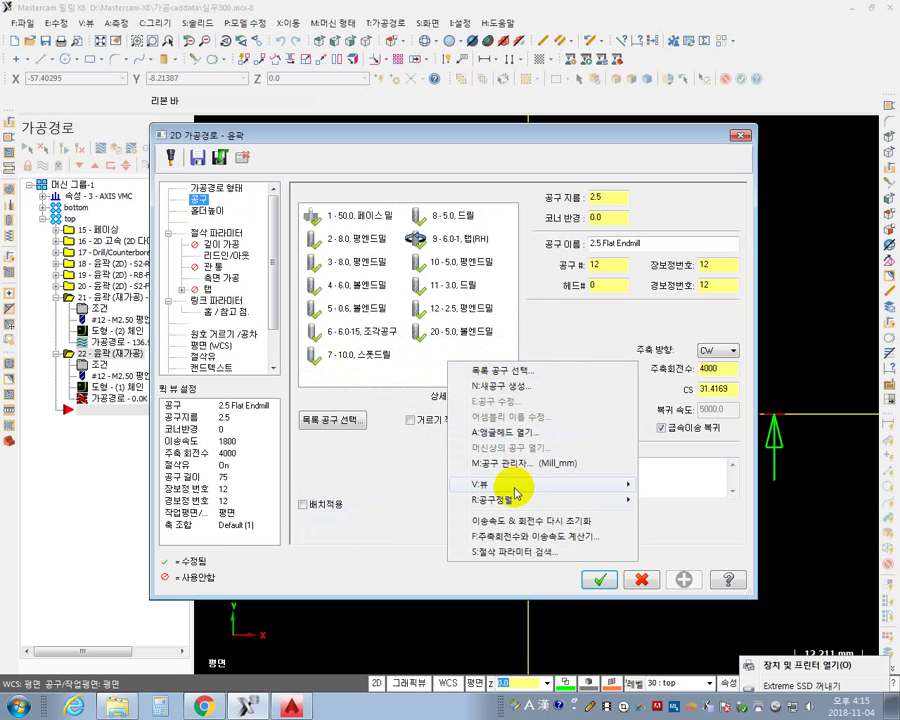
{"action": "mouse_move", "coordinate": [516, 488]}
{"action": "left_click", "coordinate": [678, 485]}
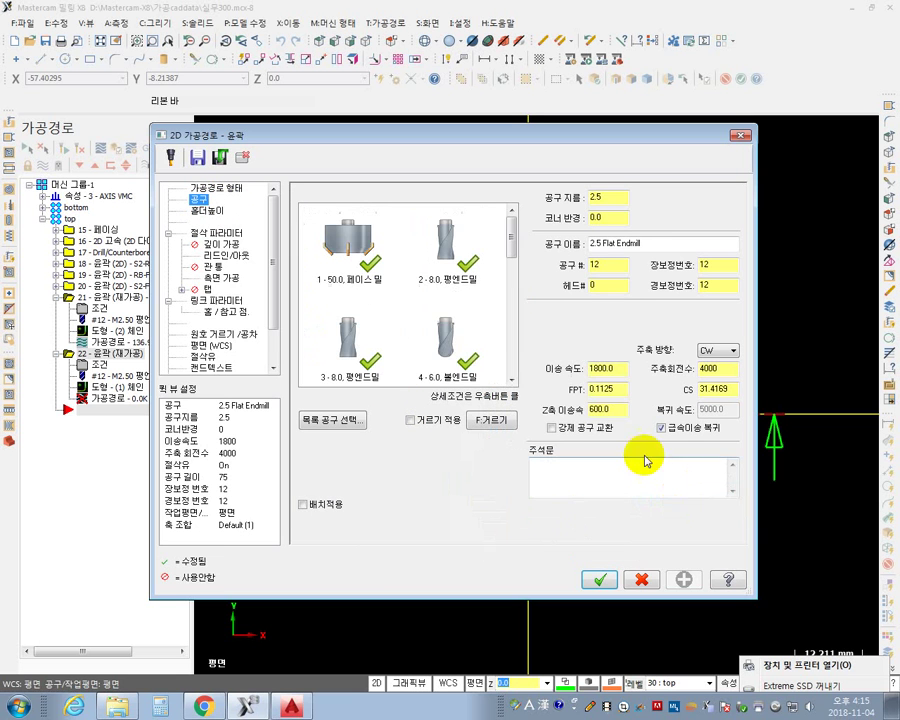
{"action": "mouse_move", "coordinate": [512, 246]}
{"action": "left_mouse_down"}
{"action": "mouse_move", "coordinate": [538, 354]}
{"action": "mouse_move", "coordinate": [530, 370]}
{"action": "mouse_move", "coordinate": [538, 287]}
{"action": "mouse_move", "coordinate": [521, 246]}
{"action": "left_mouse_up"}
{"action": "right_click", "coordinate": [494, 291]}
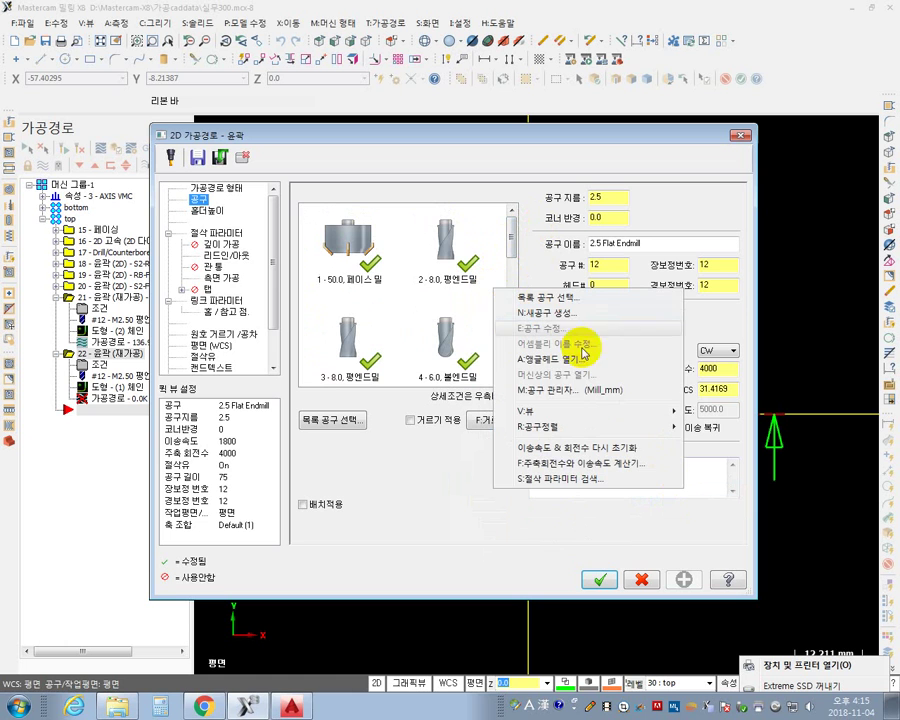
{"action": "mouse_move", "coordinate": [578, 413]}
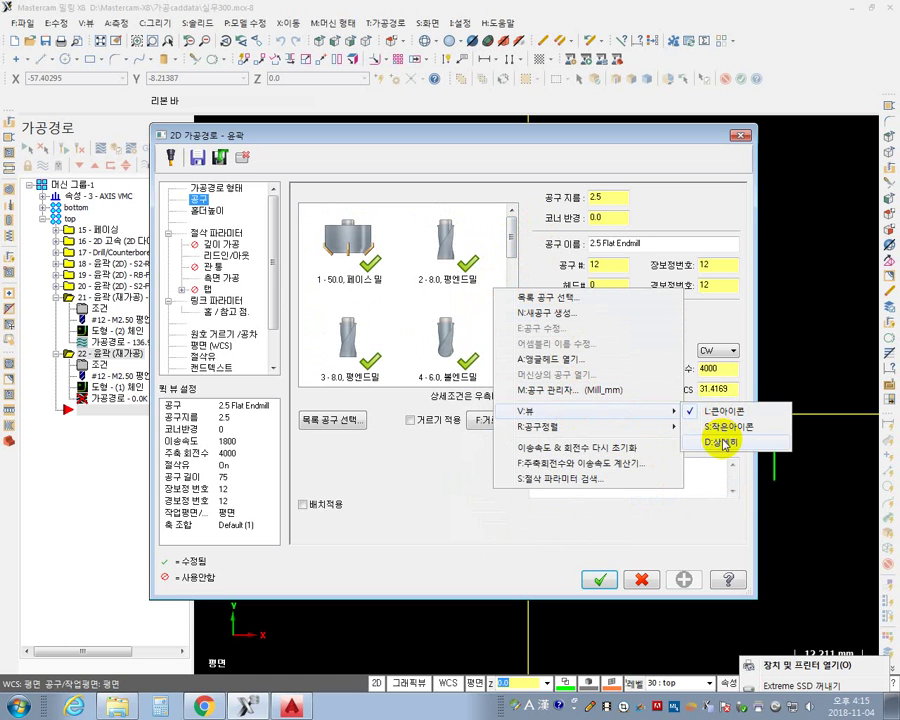
{"action": "left_click", "coordinate": [723, 444]}
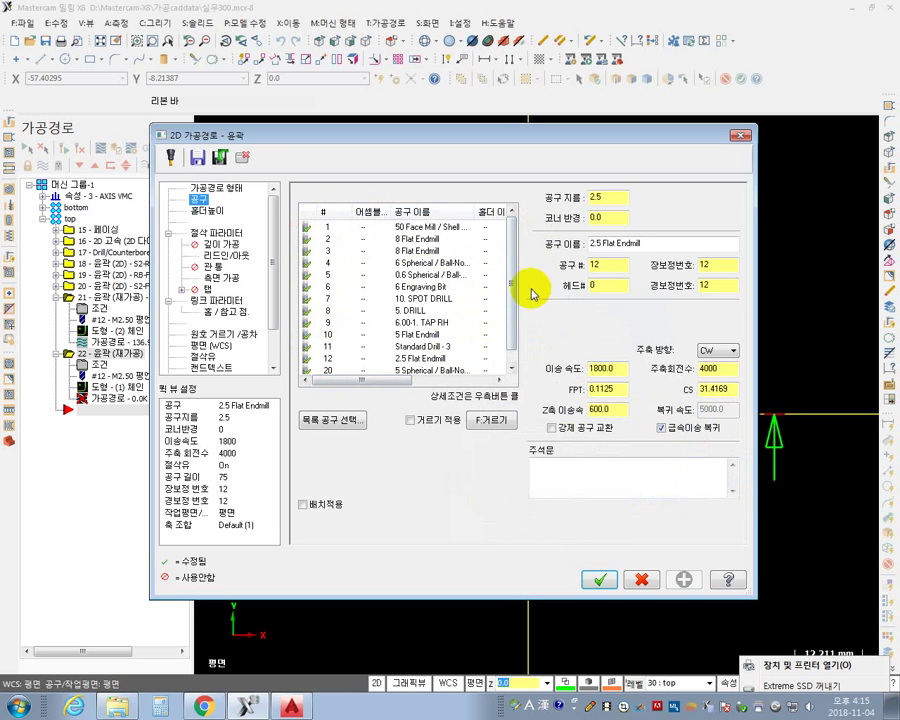
{"action": "left_click", "coordinate": [498, 323]}
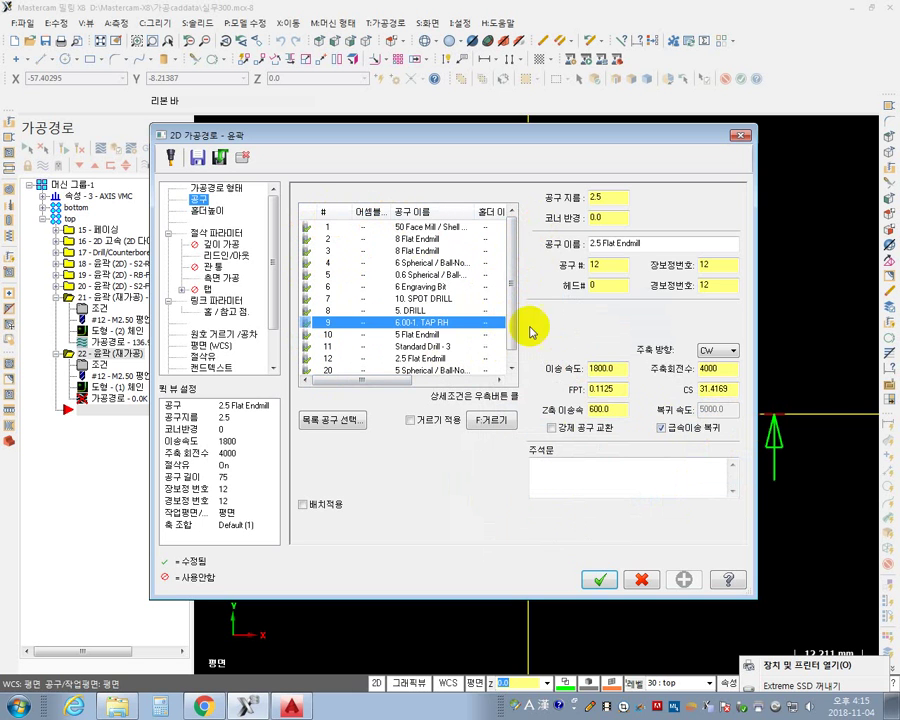
{"action": "right_click", "coordinate": [498, 325]}
{"action": "mouse_move", "coordinate": [572, 466]}
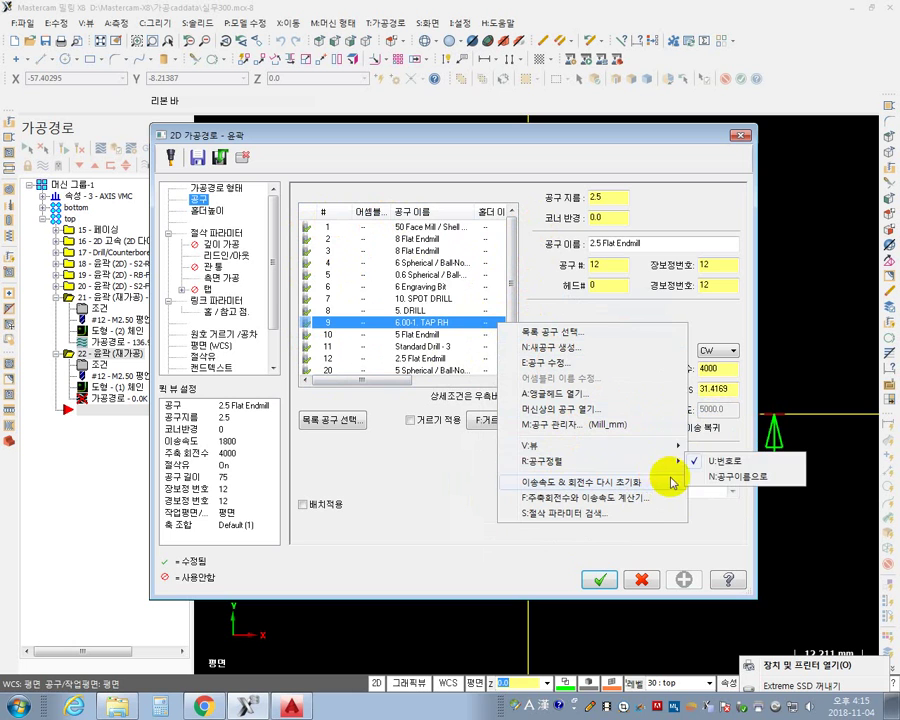
{"action": "mouse_move", "coordinate": [622, 450]}
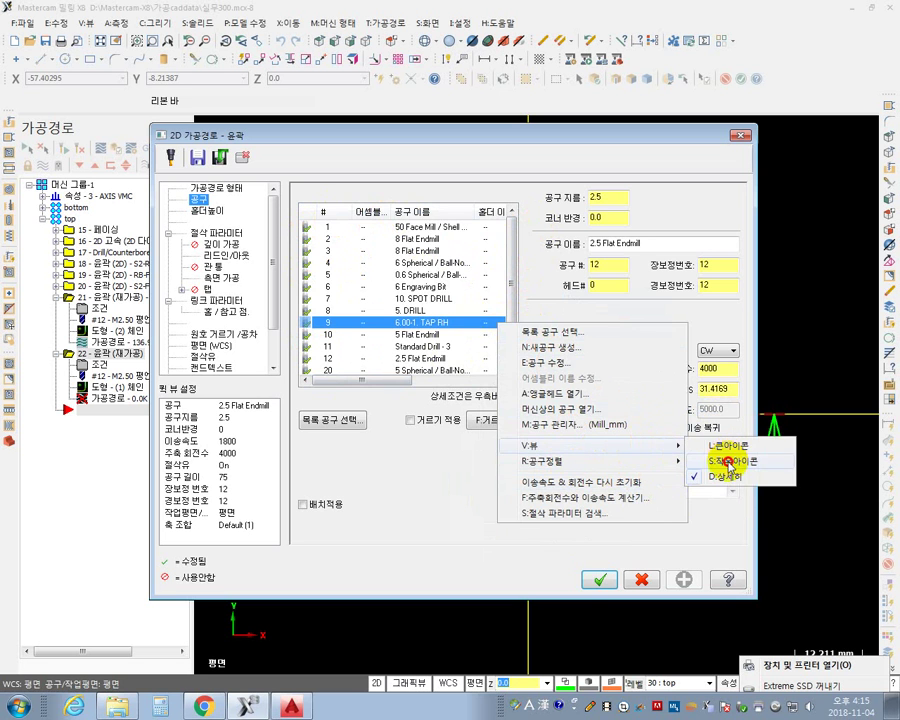
{"action": "left_click", "coordinate": [727, 462]}
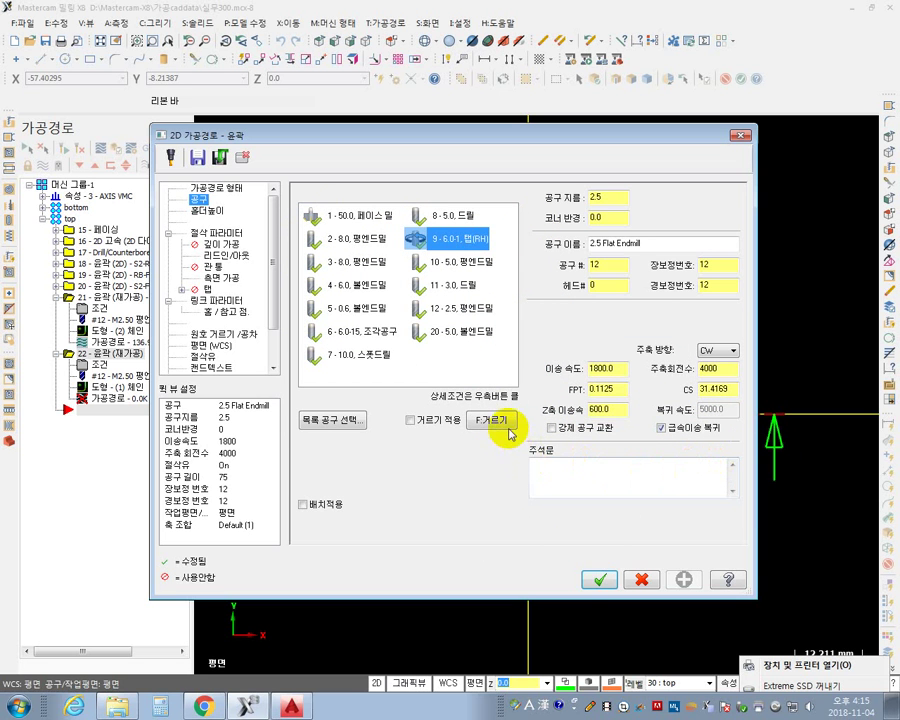
Create a slot mill with a 26 mm cutting diameter, 50 mm overall length, 5 mm thickness and 12 mm shank diameter.
{"action": "right_click", "coordinate": [427, 365]}
{"action": "left_click", "coordinate": [505, 390]}
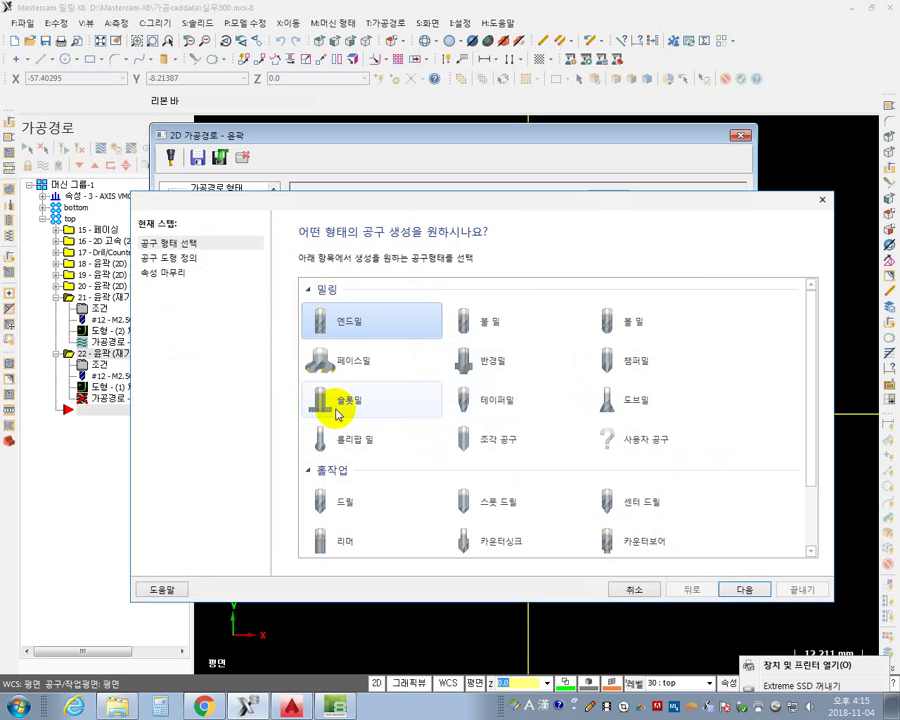
{"action": "left_click", "coordinate": [341, 408]}
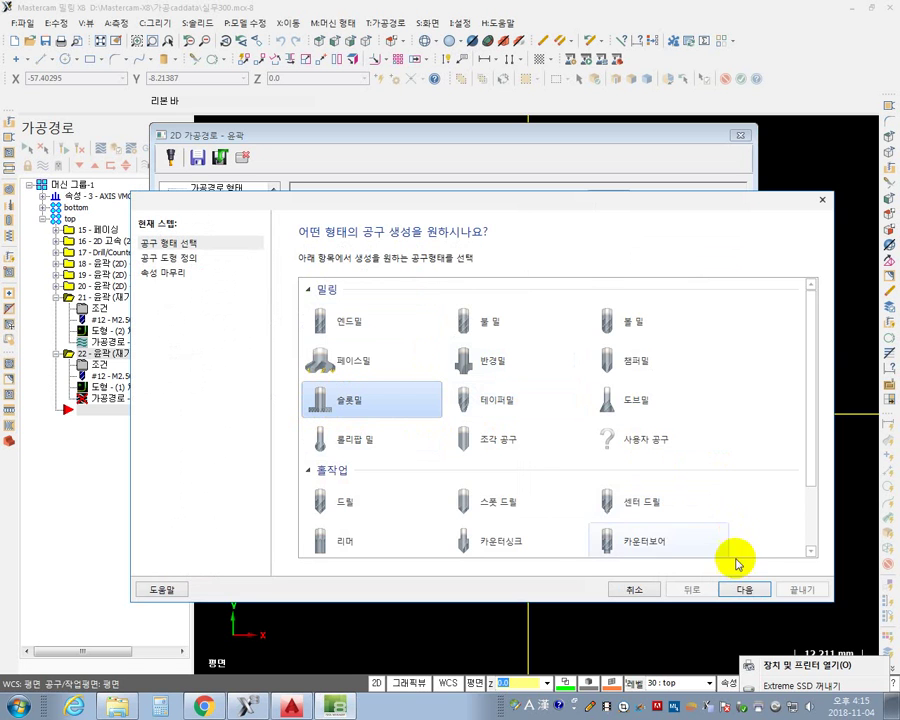
{"action": "left_click", "coordinate": [744, 589]}
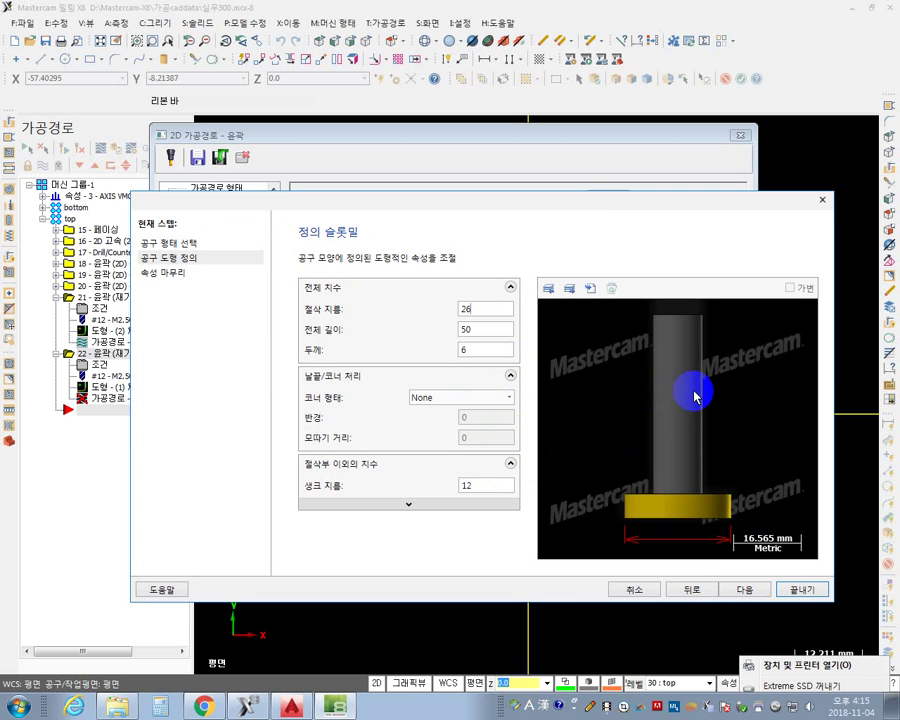
{"action": "left_click", "coordinate": [482, 487]}
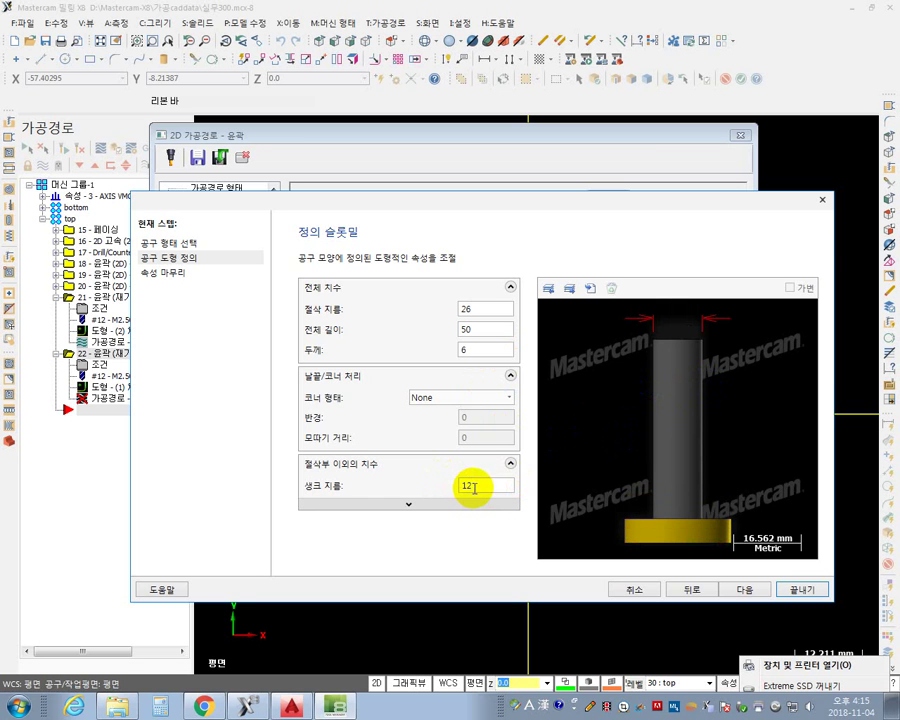
{"action": "left_click", "coordinate": [476, 352]}
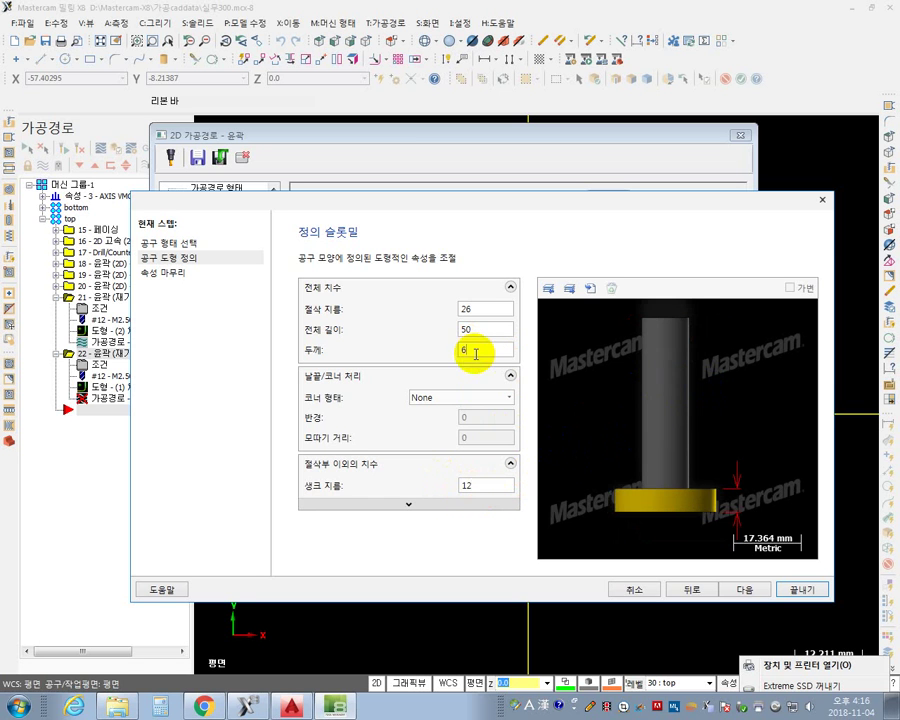
{"action": "left_click_drag", "start_coordinate": [473, 354], "coordinate": [361, 346]}
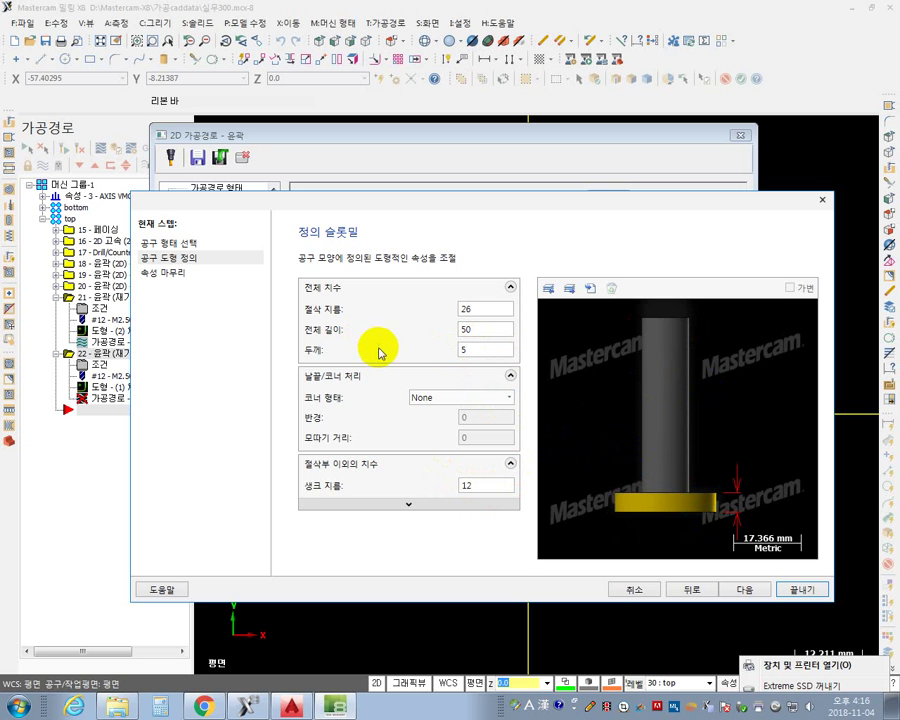
{"action": "left_click", "coordinate": [802, 591]}
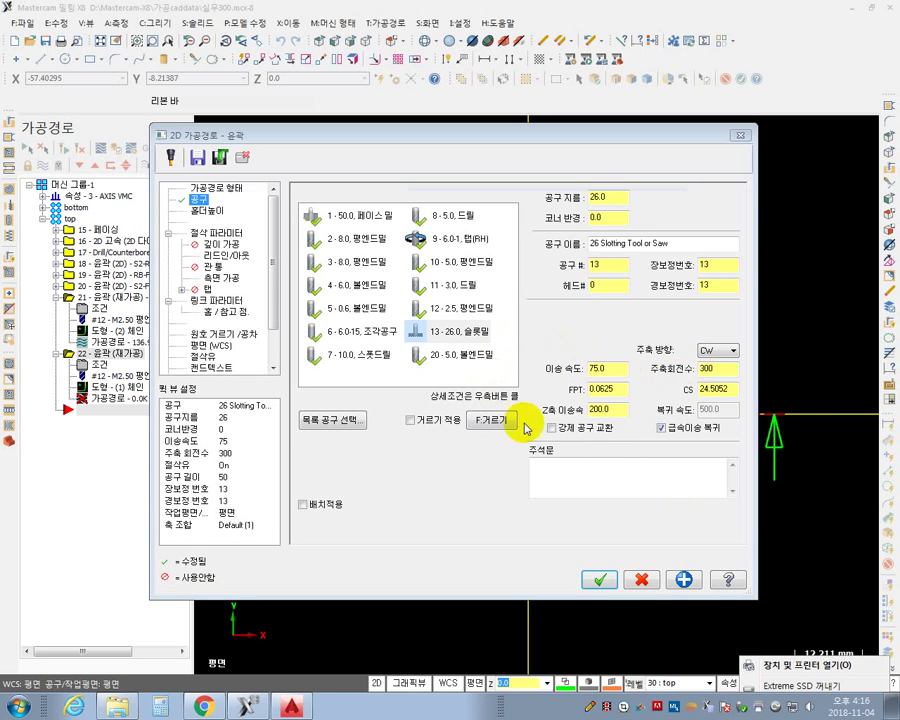
In the cut parameters, select wear compensation (중복보정) and set the contour type to 2D.
{"action": "left_click", "coordinate": [222, 233]}
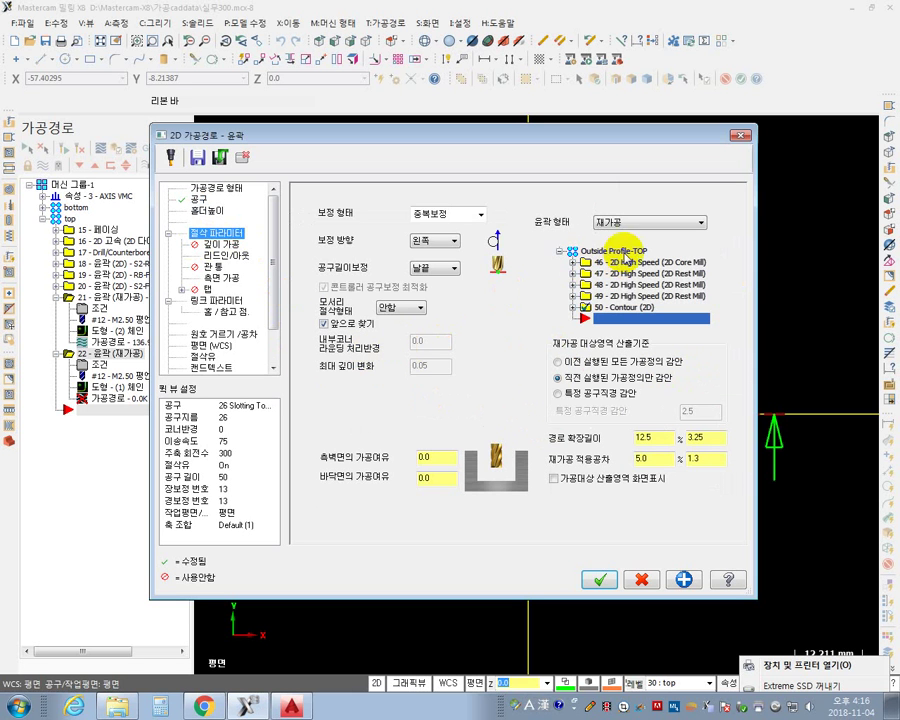
{"action": "left_click", "coordinate": [482, 215]}
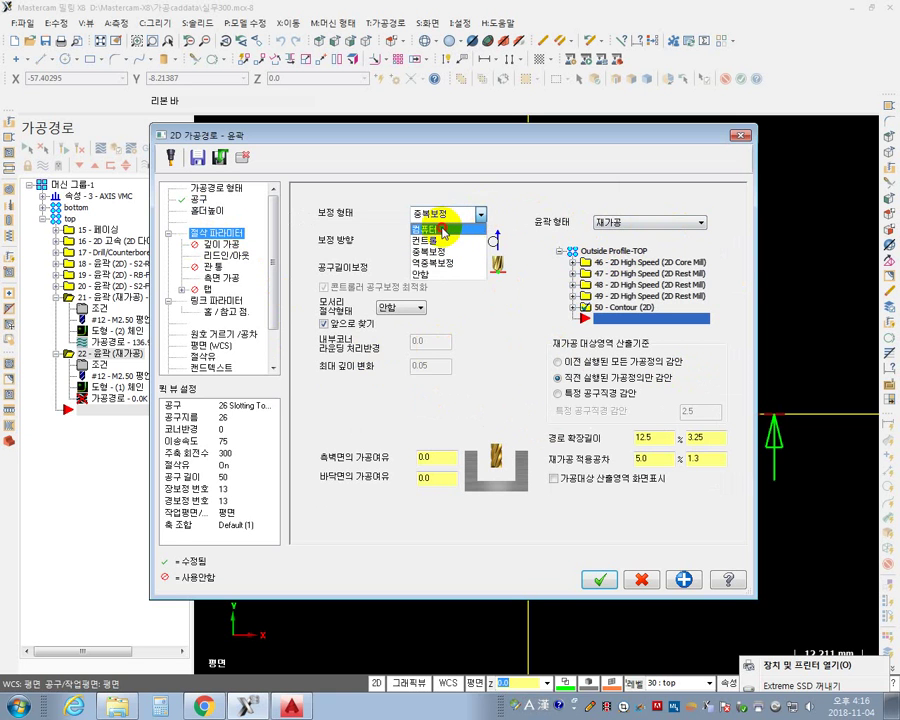
{"action": "left_click", "coordinate": [441, 229]}
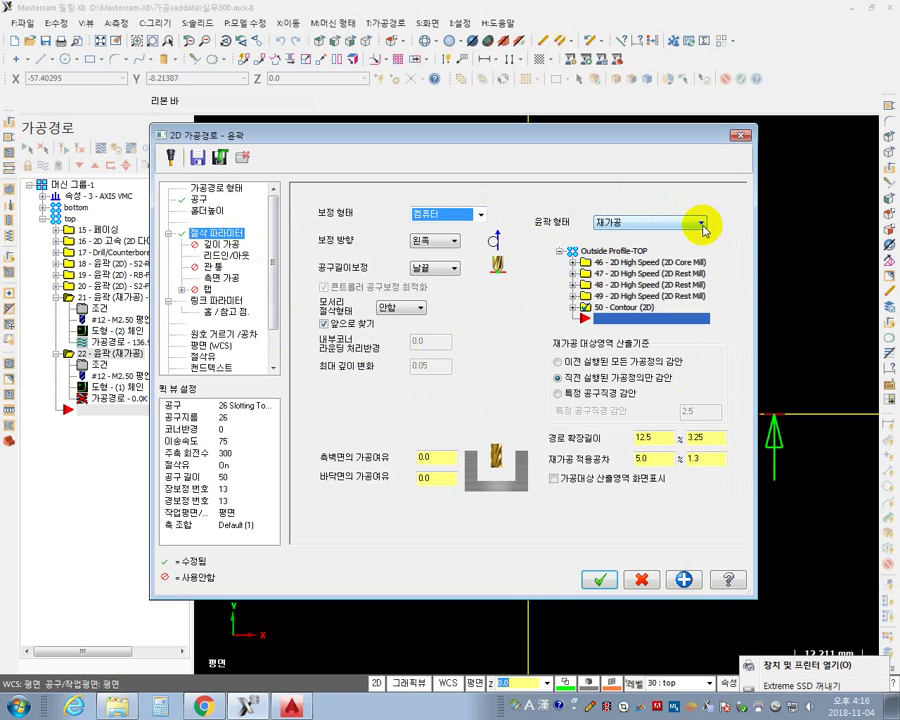
{"action": "left_click", "coordinate": [479, 214]}
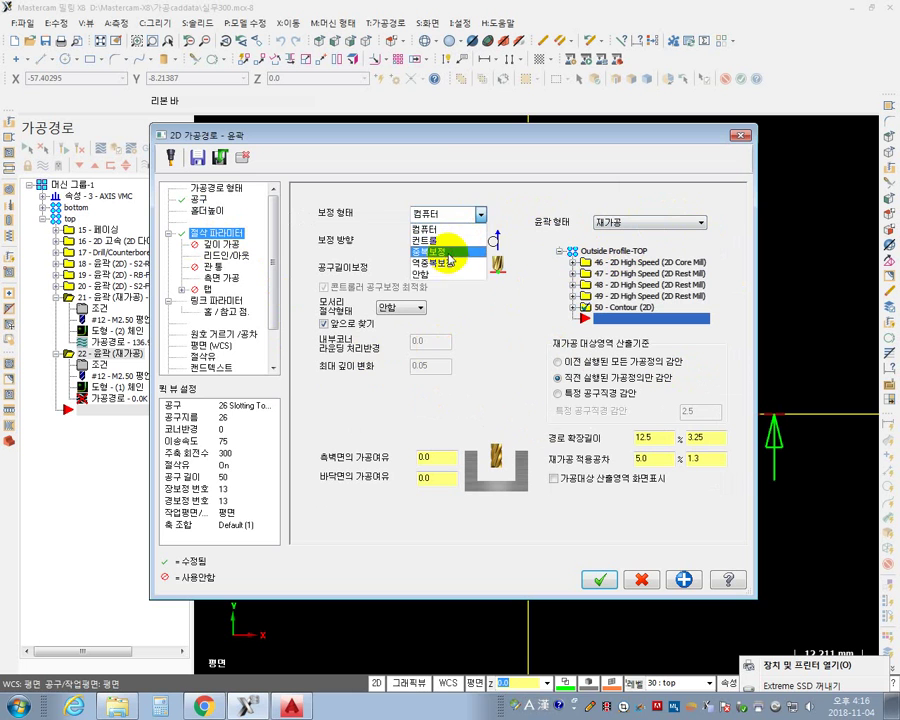
{"action": "left_click", "coordinate": [448, 253]}
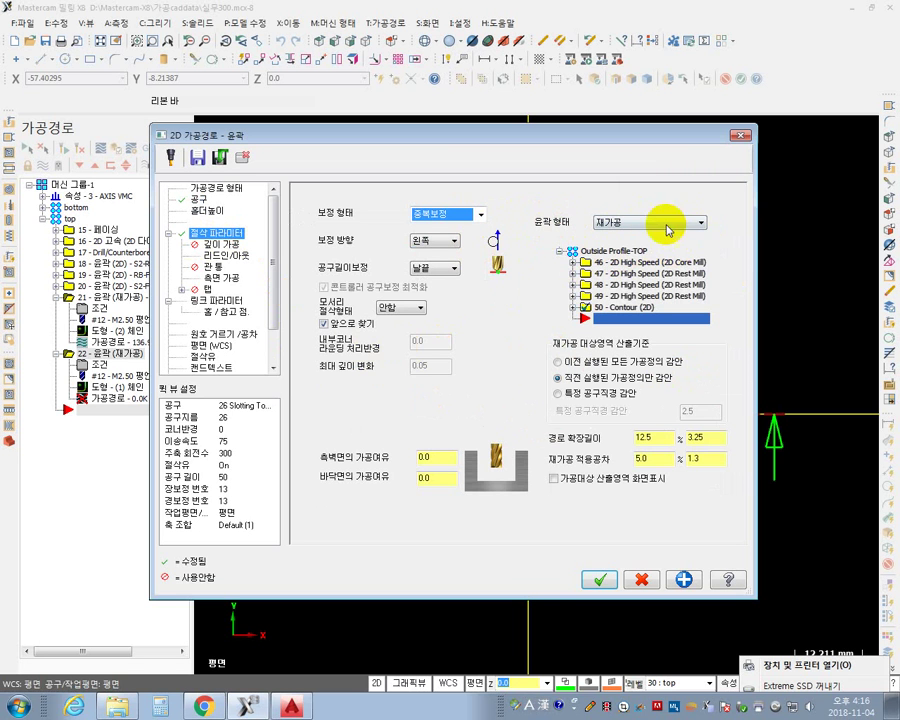
{"action": "left_click", "coordinate": [701, 223]}
{"action": "left_click", "coordinate": [602, 235]}
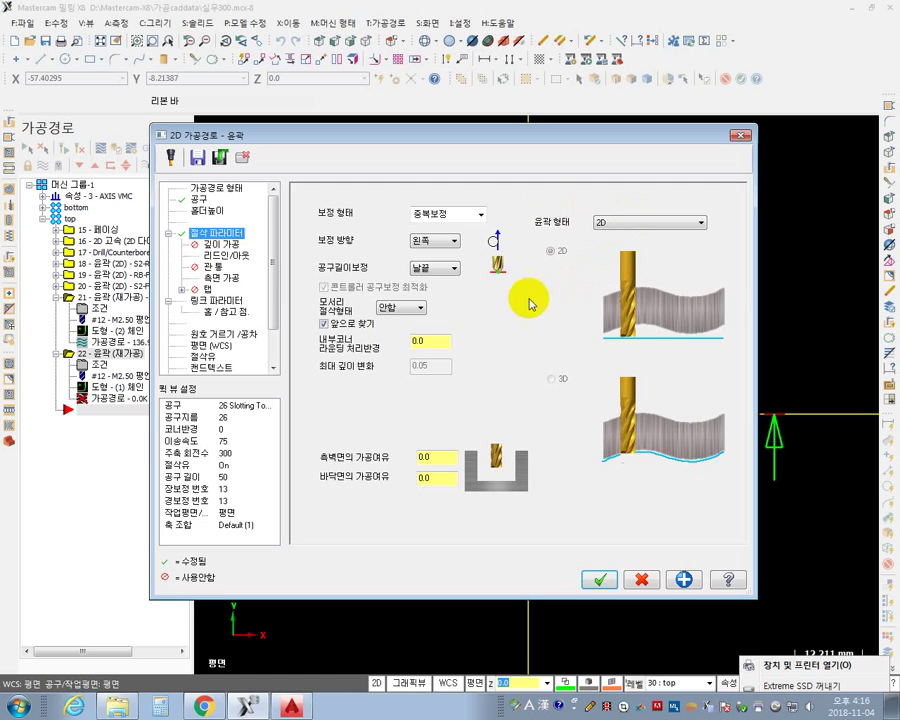
Check the lead-in/lead-out settings and turn off side multi-pass machining (측면 가공).
{"action": "left_click", "coordinate": [240, 256]}
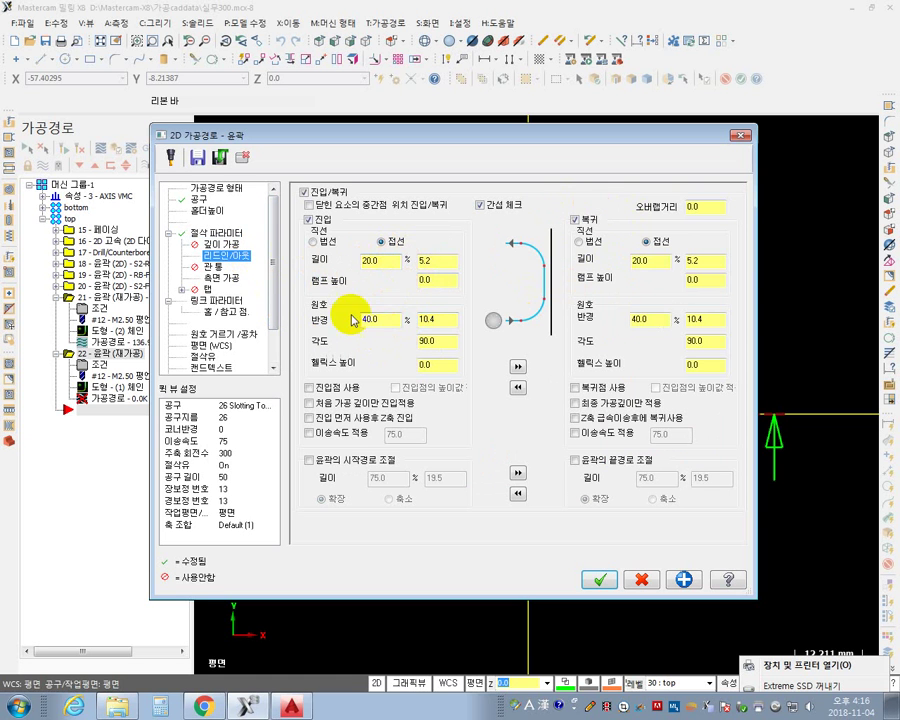
{"action": "left_click", "coordinate": [224, 279]}
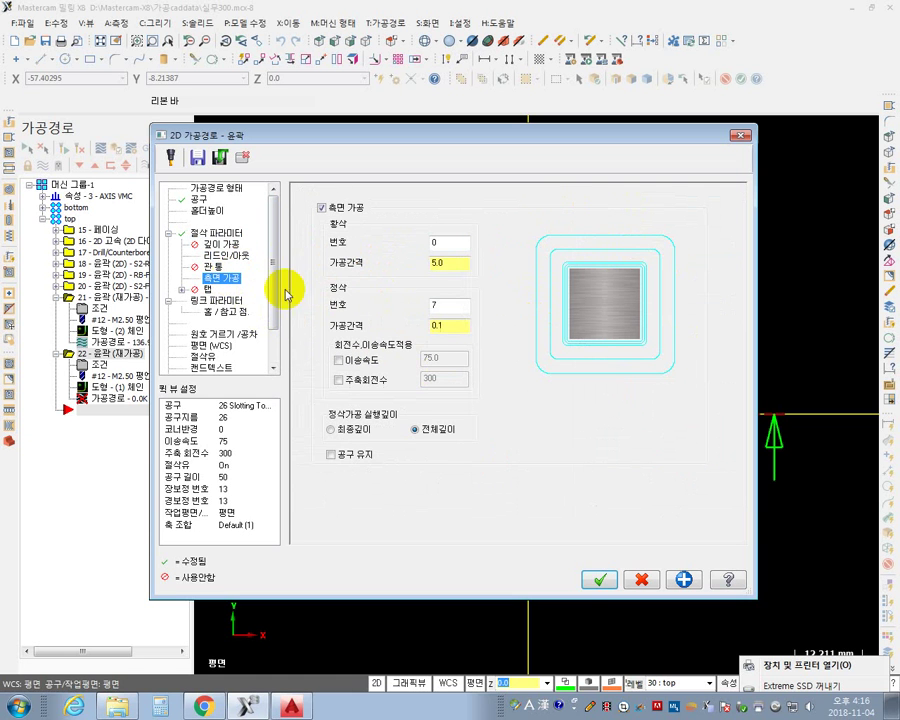
{"action": "left_click", "coordinate": [322, 209]}
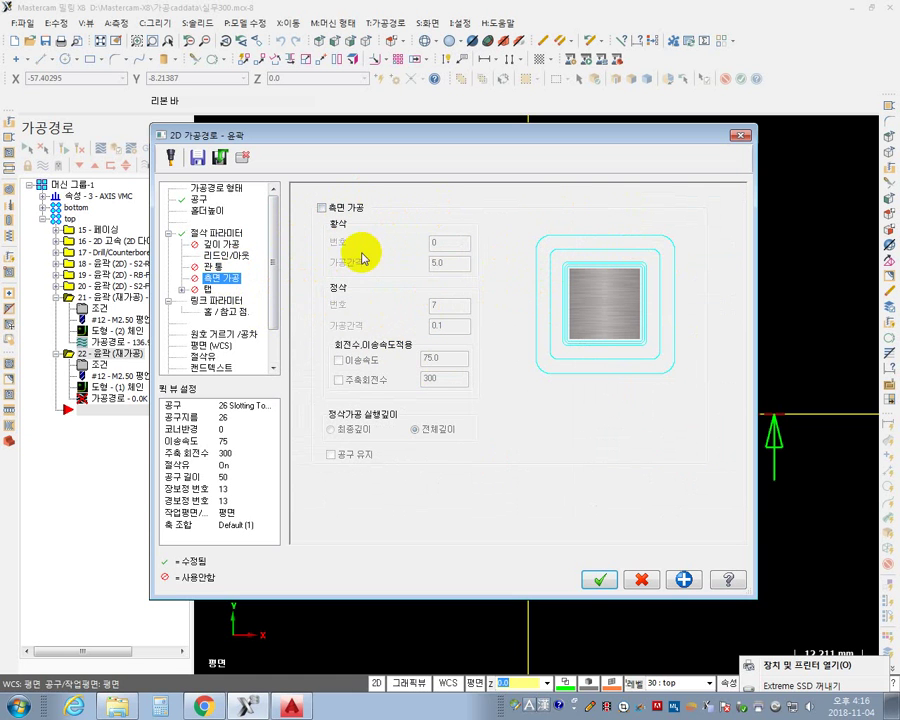
Check the heights in the linking parameters (링크 파라미터) and accept the contour settings to generate the toolpath.
{"action": "left_click", "coordinate": [231, 304]}
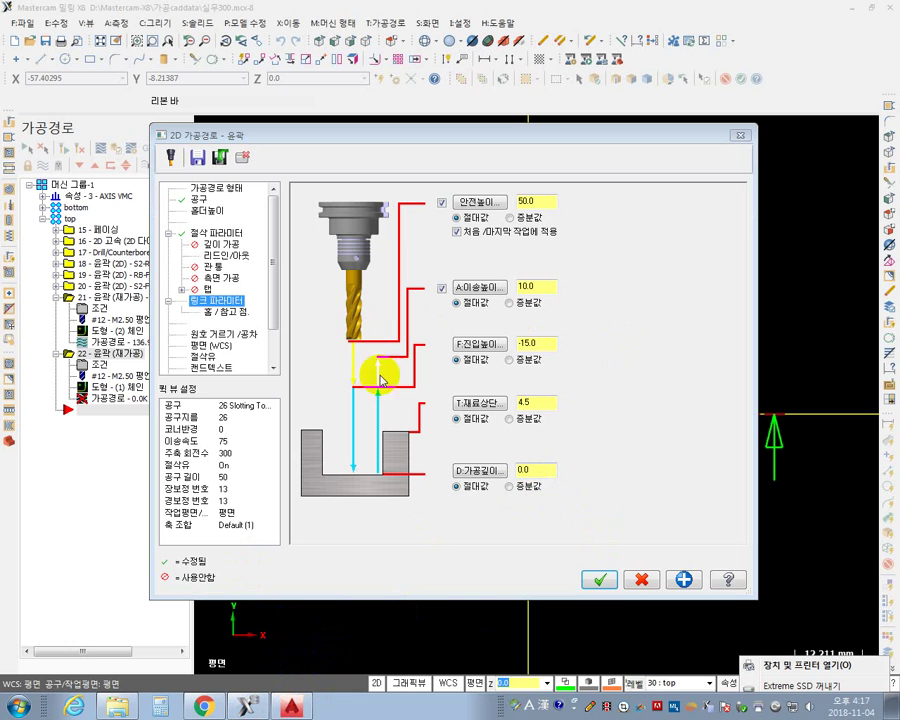
{"action": "key", "text": "F12"}
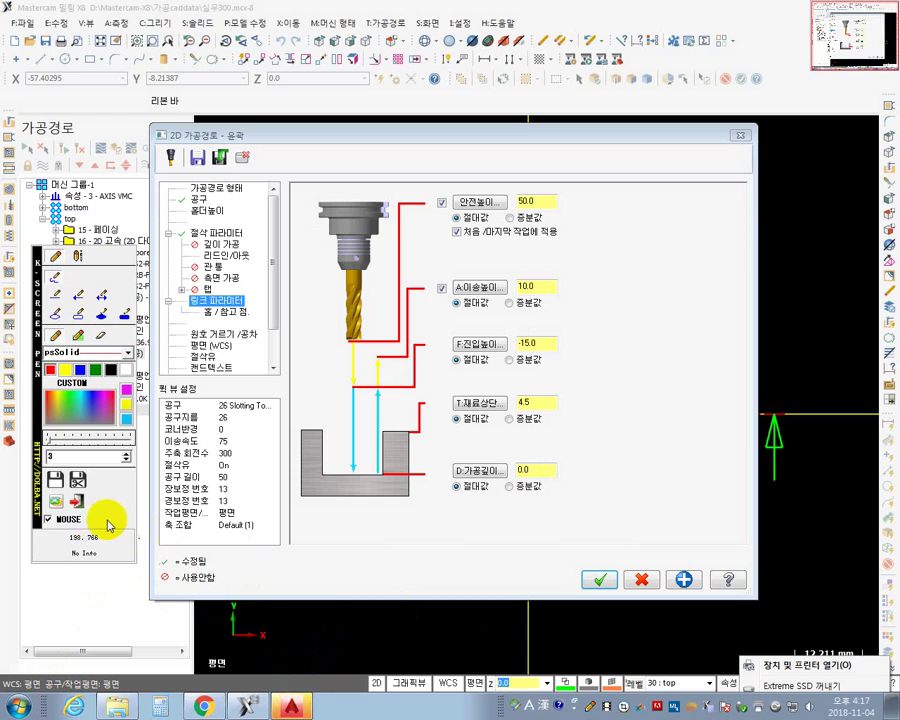
{"action": "left_click", "coordinate": [80, 506]}
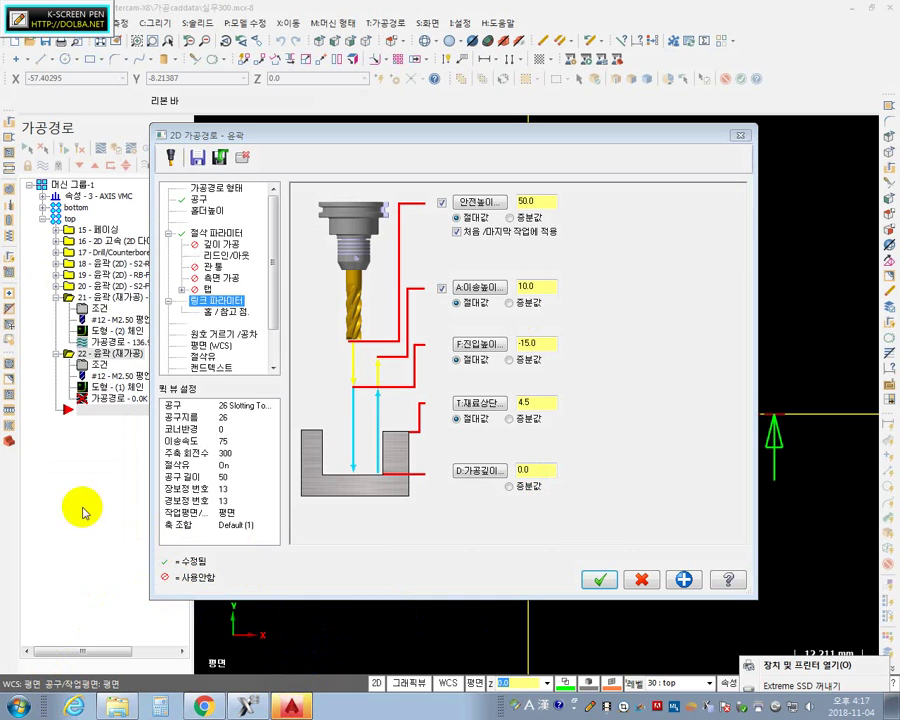
{"action": "left_click", "coordinate": [25, 24]}
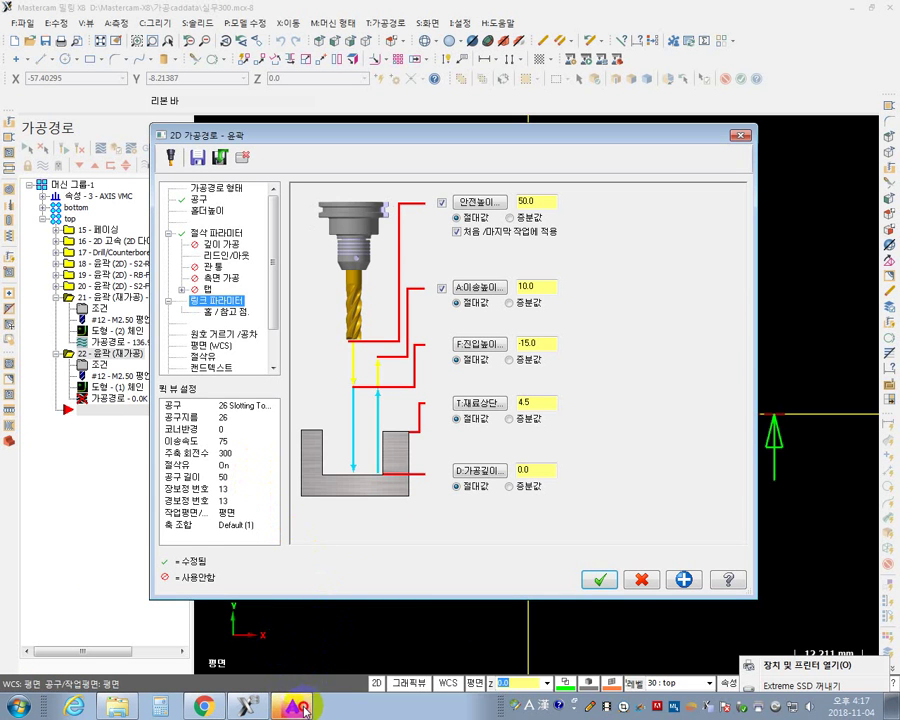
{"action": "left_click", "coordinate": [595, 578]}
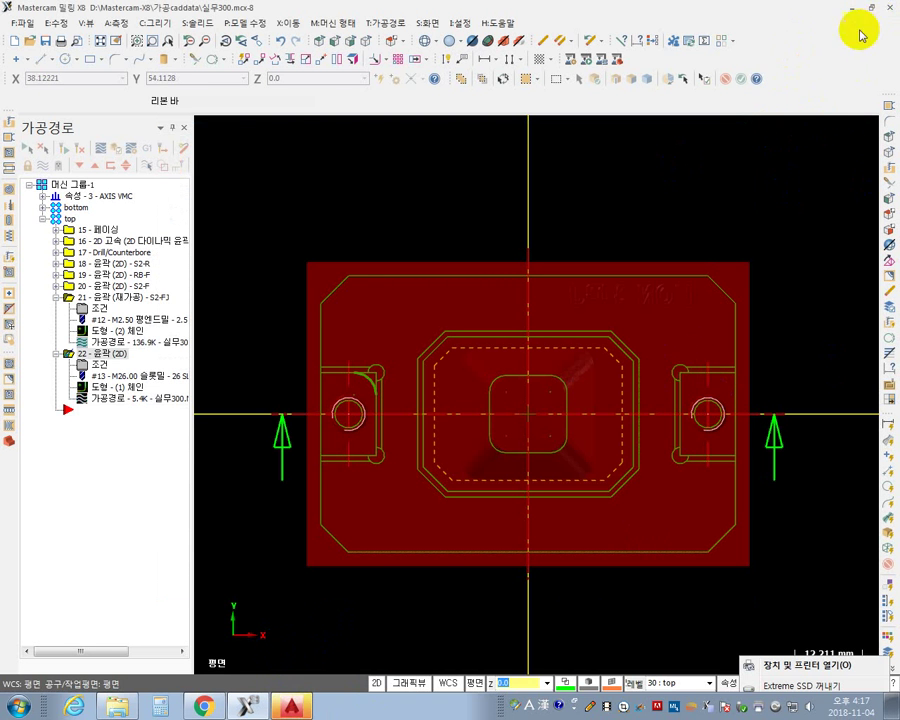
Bring up the AutoCAD drawing 실무300.DWG beside Mastercam and locate the part's front view.
{"action": "left_click", "coordinate": [872, 8]}
{"action": "left_click", "coordinate": [200, 423]}
{"action": "middle_click_drag", "start_coordinate": [232, 476], "coordinate": [186, 370]}
{"action": "key", "text": "Escape"}
{"action": "scroll", "coordinate": [189, 541], "scroll_direction": "down", "scroll_amount": 10}
{"action": "scroll", "coordinate": [193, 547], "scroll_direction": "up", "scroll_amount": 6}
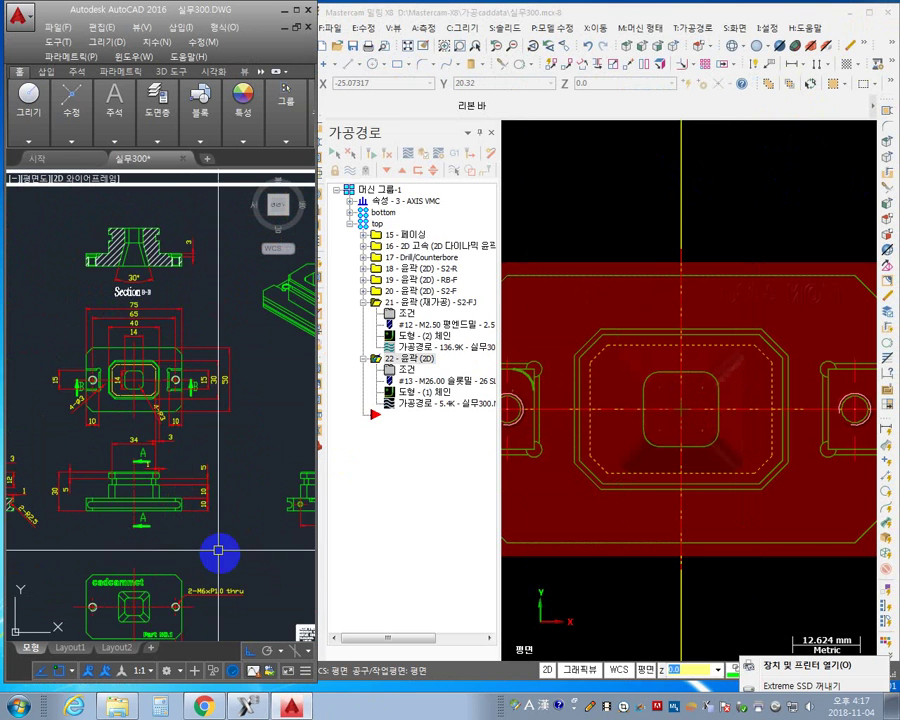
Examine the boss groove in the front view of the AutoCAD drawing and read its width and height dimensions.
{"action": "scroll", "coordinate": [218, 550], "scroll_direction": "up", "scroll_amount": 2}
{"action": "scroll", "coordinate": [195, 418], "scroll_direction": "up", "scroll_amount": 2}
{"action": "scroll", "coordinate": [175, 327], "scroll_direction": "up", "scroll_amount": 2}
{"action": "scroll", "coordinate": [85, 517], "scroll_direction": "up", "scroll_amount": 2}
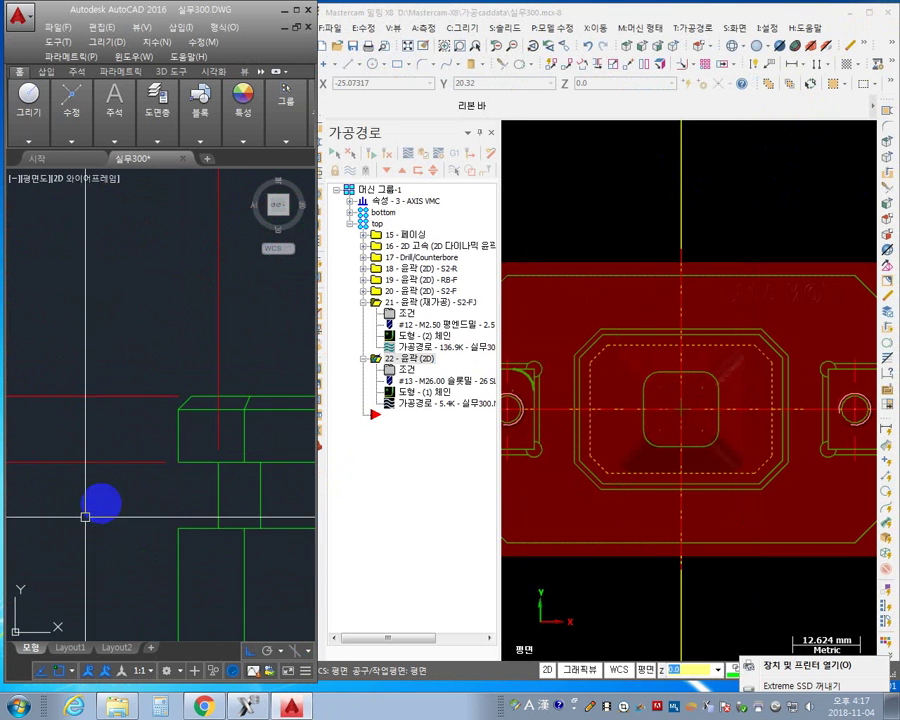
{"action": "scroll", "coordinate": [177, 474], "scroll_direction": "down", "scroll_amount": 2}
{"action": "scroll", "coordinate": [121, 358], "scroll_direction": "up", "scroll_amount": 4}
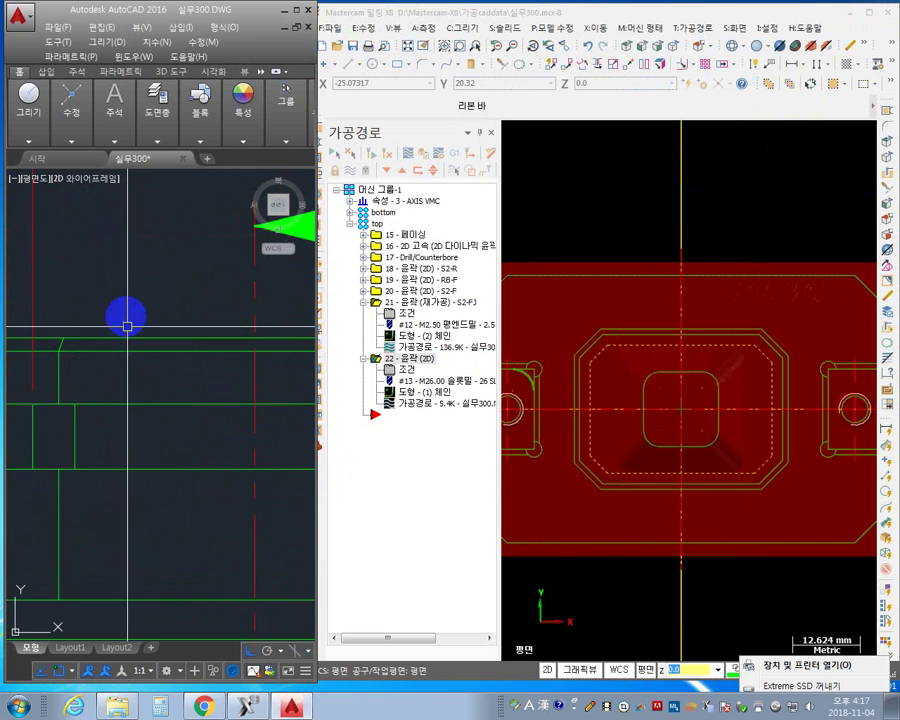
{"action": "scroll", "coordinate": [60, 412], "scroll_direction": "down", "scroll_amount": 3}
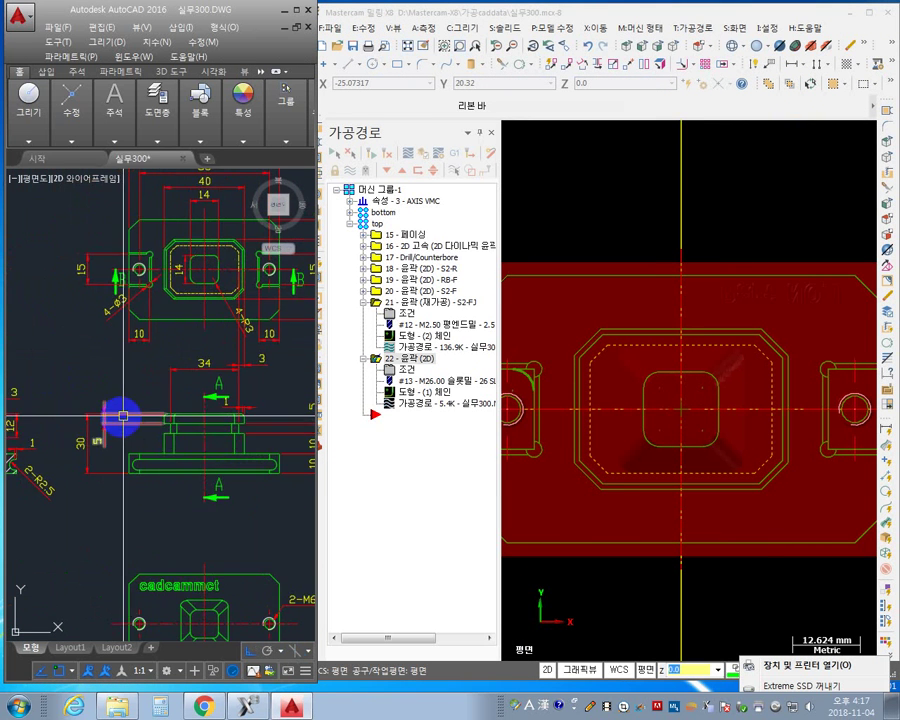
{"action": "scroll", "coordinate": [123, 415], "scroll_direction": "up", "scroll_amount": 3}
{"action": "mouse_move", "coordinate": [213, 456]}
{"action": "middle_mouse_down"}
{"action": "mouse_move", "coordinate": [138, 411]}
{"action": "mouse_move", "coordinate": [81, 399]}
{"action": "mouse_move", "coordinate": [48, 423]}
{"action": "middle_mouse_up"}
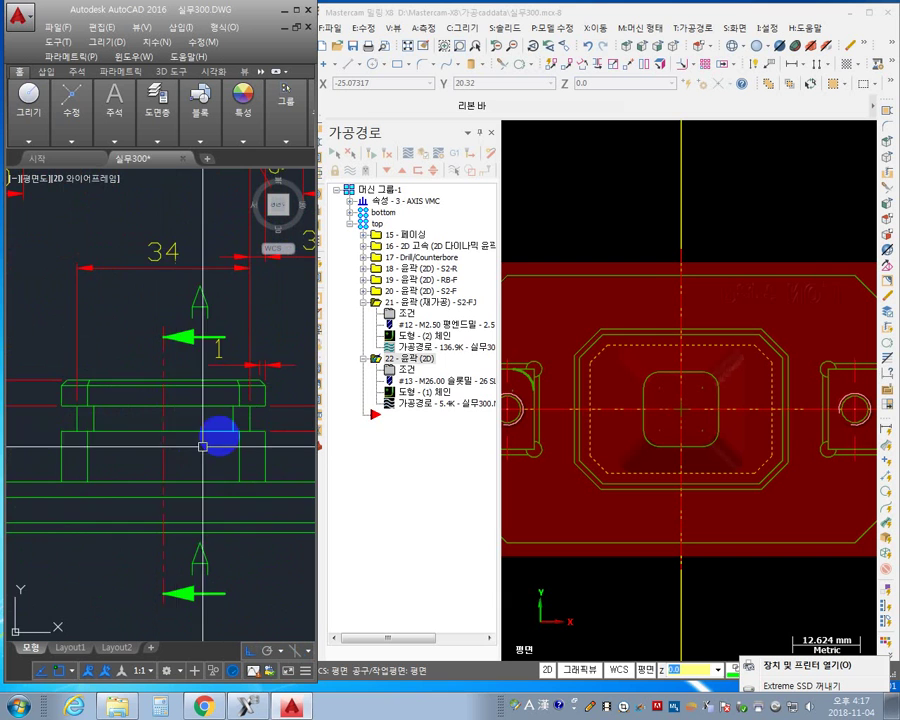
{"action": "mouse_move", "coordinate": [243, 429]}
{"action": "middle_mouse_down"}
{"action": "mouse_move", "coordinate": [106, 420]}
{"action": "mouse_move", "coordinate": [8, 427]}
{"action": "mouse_move", "coordinate": [106, 421]}
{"action": "middle_mouse_up"}
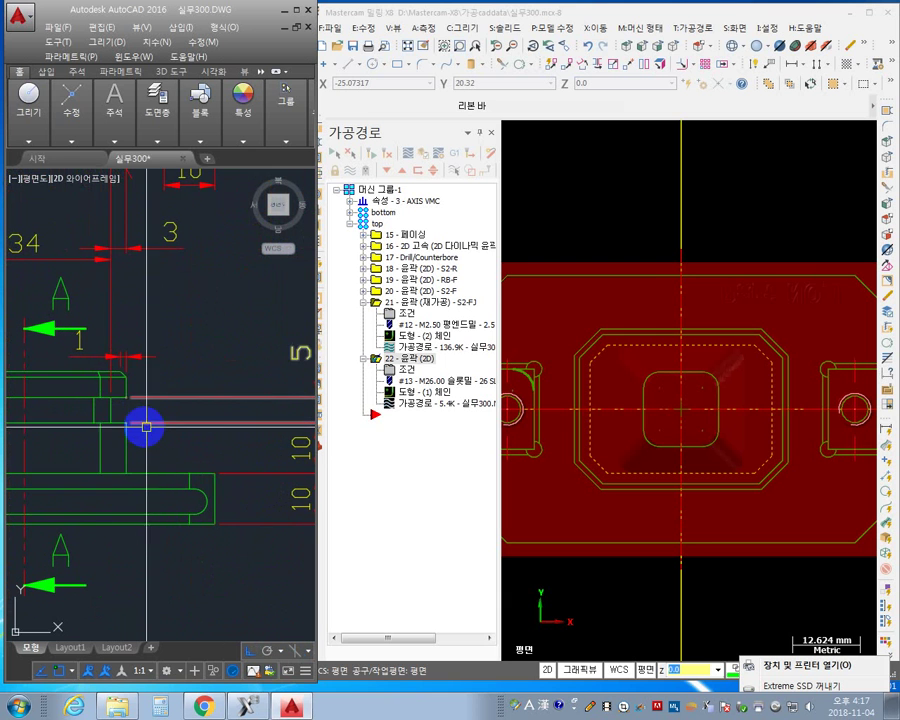
{"action": "scroll", "coordinate": [200, 438], "scroll_direction": "down", "scroll_amount": 2}
{"action": "mouse_move", "coordinate": [200, 438]}
{"action": "middle_mouse_down"}
{"action": "mouse_move", "coordinate": [58, 435]}
{"action": "mouse_move", "coordinate": [65, 437]}
{"action": "middle_mouse_up"}
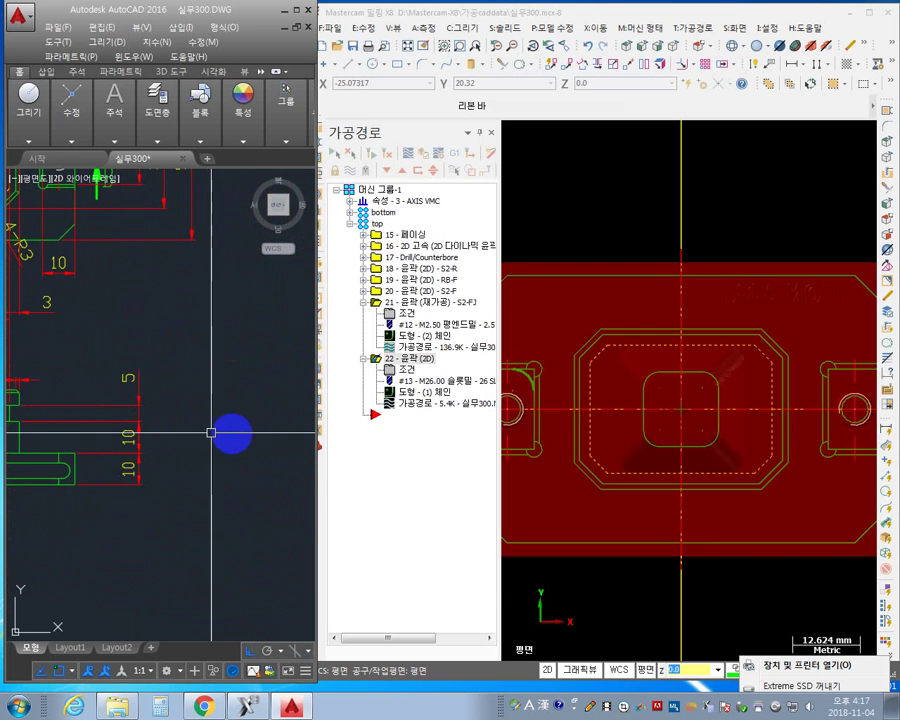
{"action": "middle_click_drag", "start_coordinate": [211, 432], "coordinate": [269, 436]}
In Mastercam, set contour operation 22's depth to -10, top of stock to 0 and feed plane to 5, and regenerate its toolpath.
{"action": "left_click", "coordinate": [410, 372]}
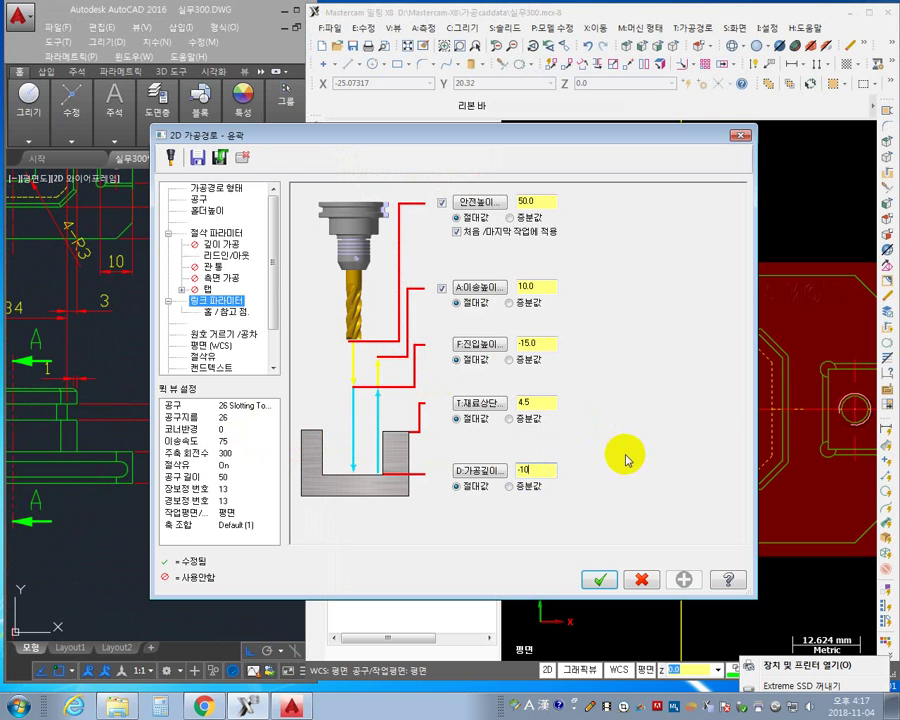
{"action": "left_click", "coordinate": [548, 344]}
{"action": "double_click", "coordinate": [538, 405]}
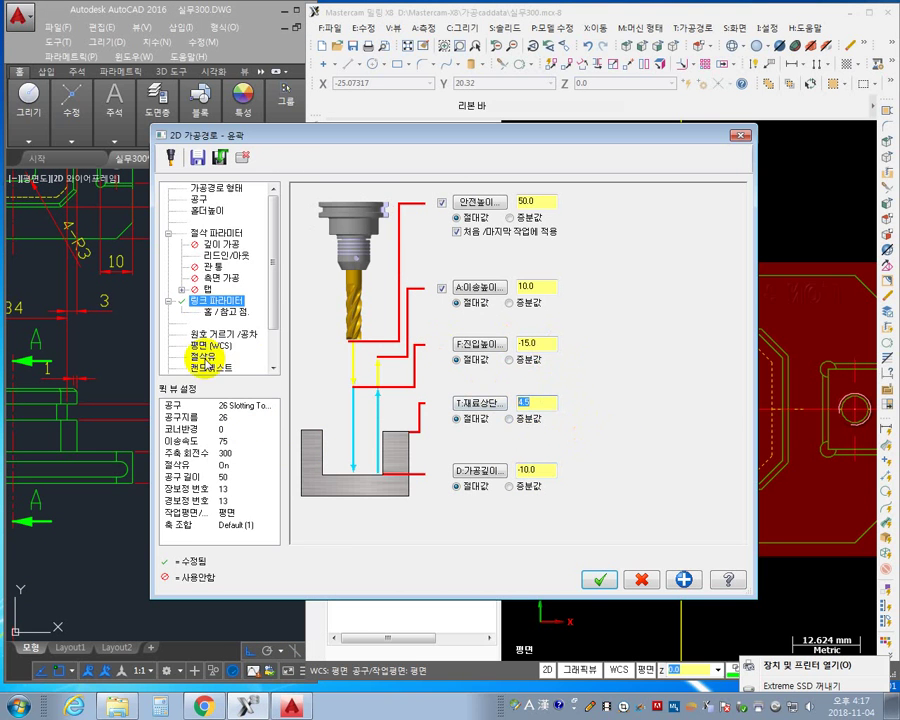
{"action": "type", "text": "0"}
{"action": "double_click", "coordinate": [546, 344]}
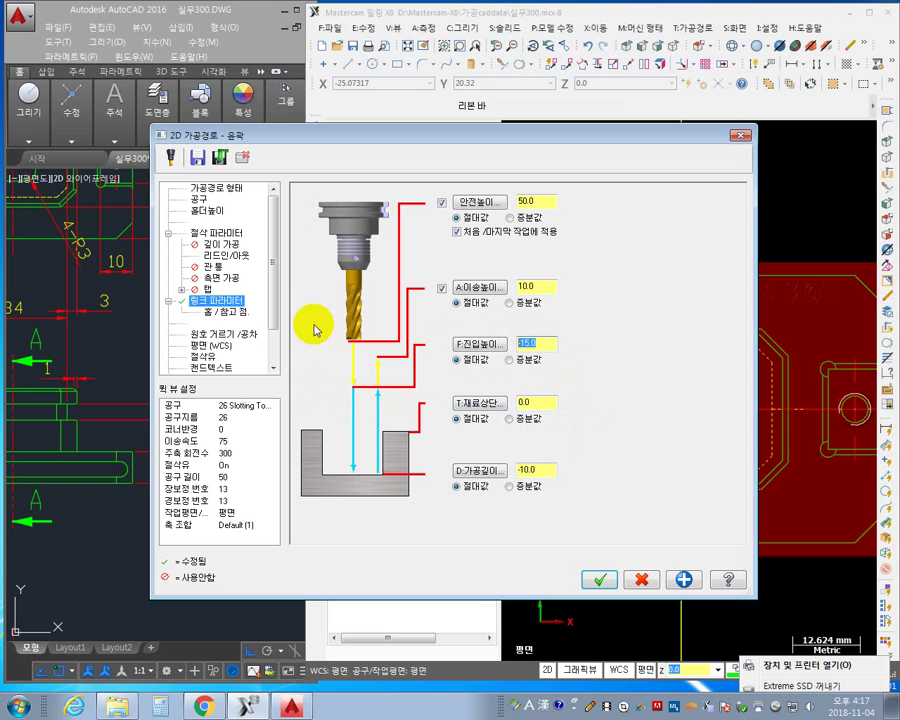
{"action": "type", "text": "5"}
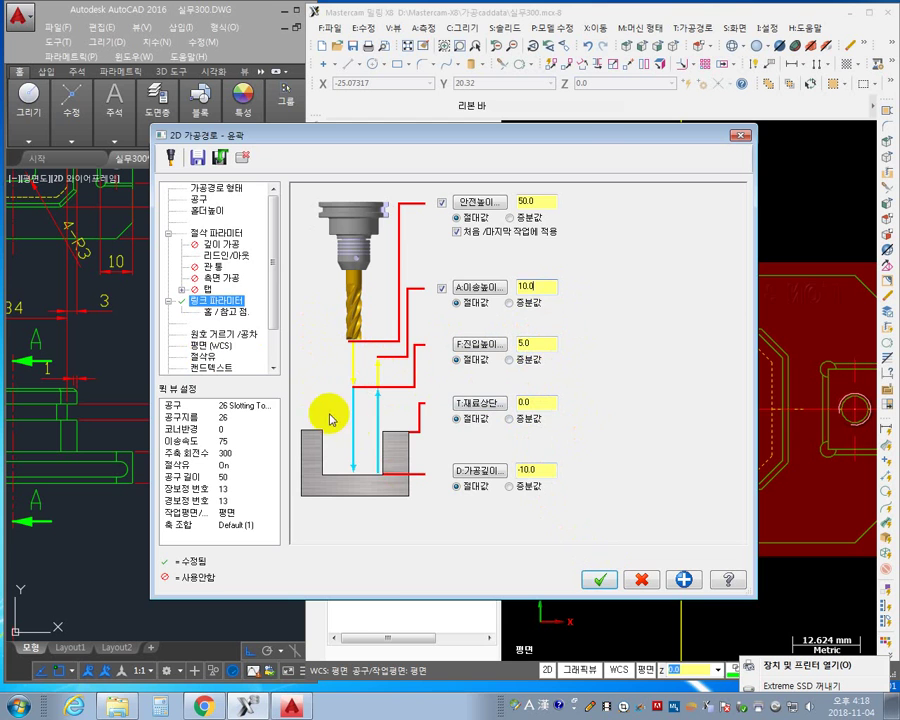
{"action": "left_click", "coordinate": [603, 580]}
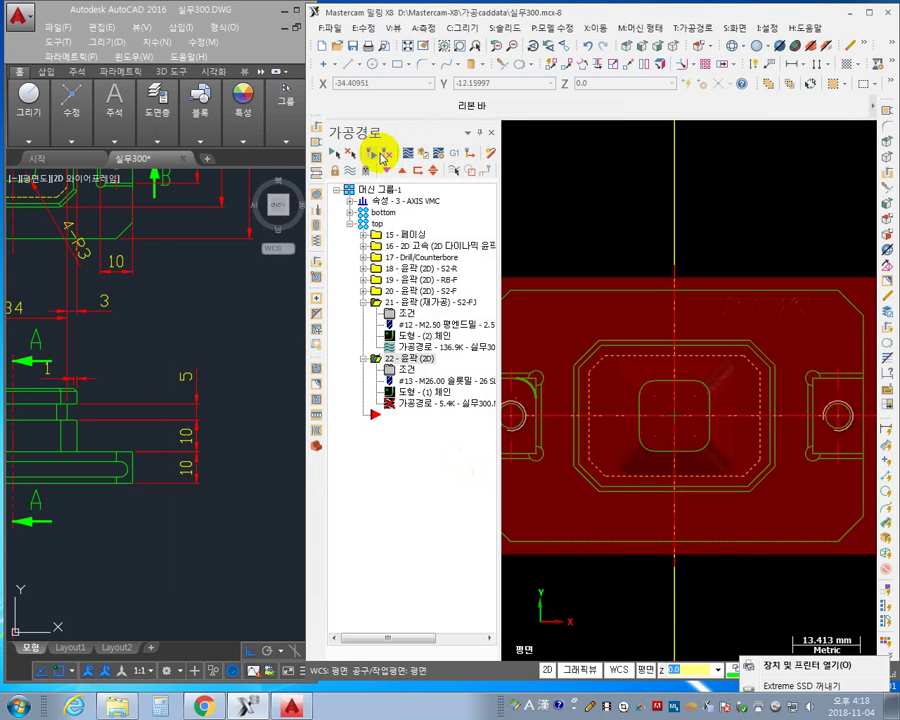
{"action": "left_click", "coordinate": [383, 155]}
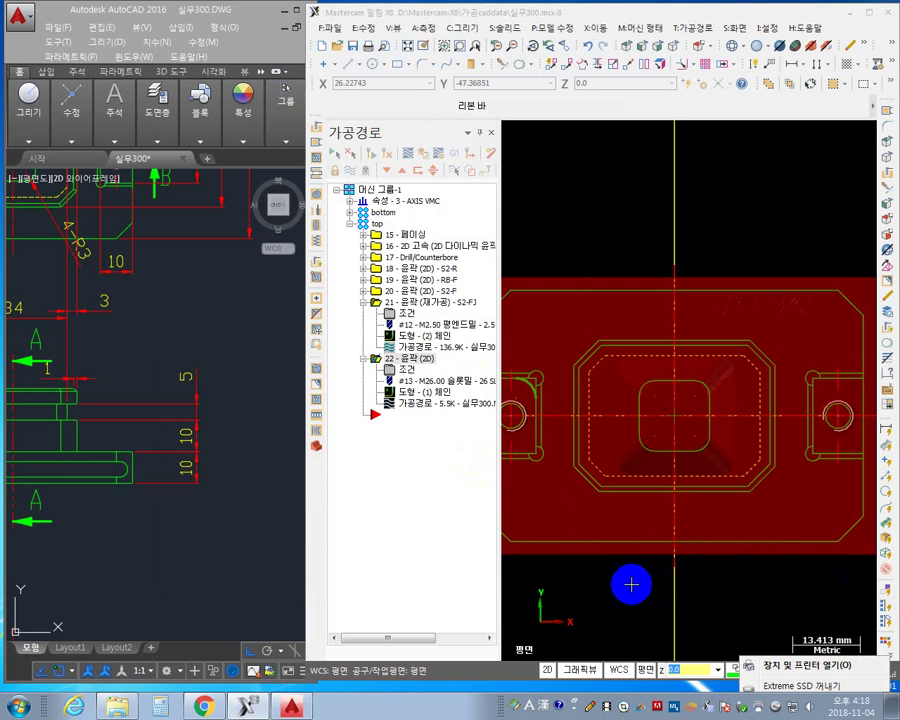
Backplot the contour operation and step the slot mill around the boss from lead-in to lead-out to check the material it covers.
{"action": "left_click", "coordinate": [418, 405]}
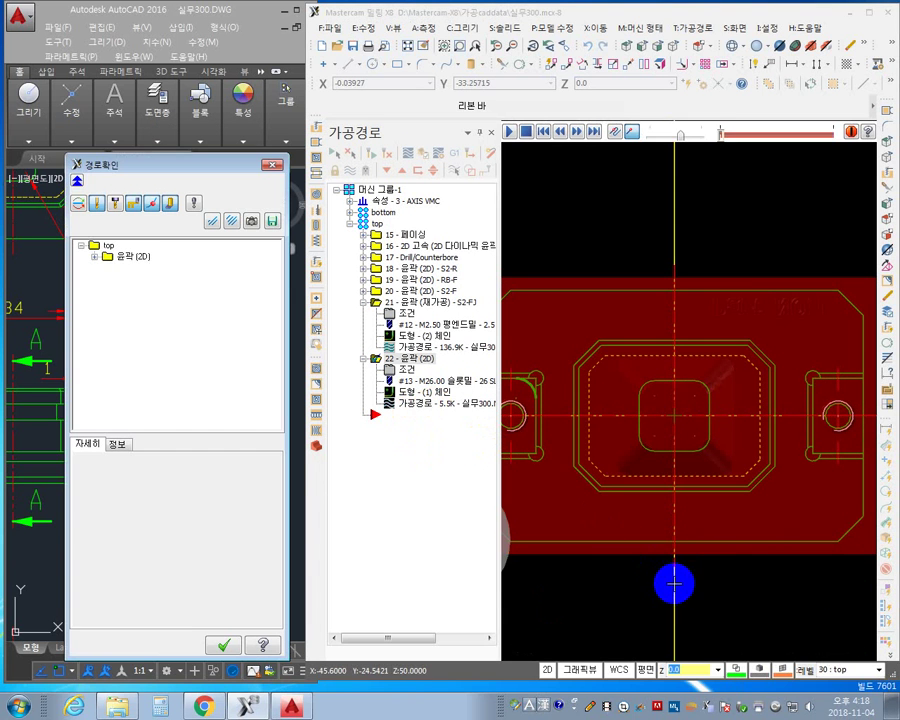
{"action": "middle_click_drag", "start_coordinate": [650, 554], "coordinate": [748, 540]}
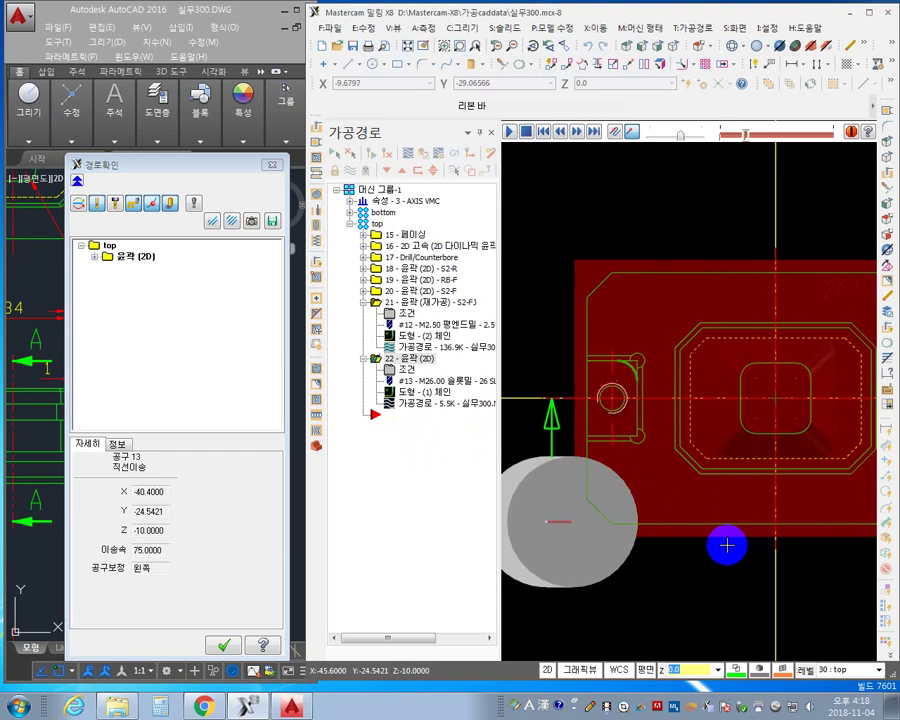
{"action": "scroll", "coordinate": [700, 540], "scroll_direction": "up", "scroll_amount": 5}
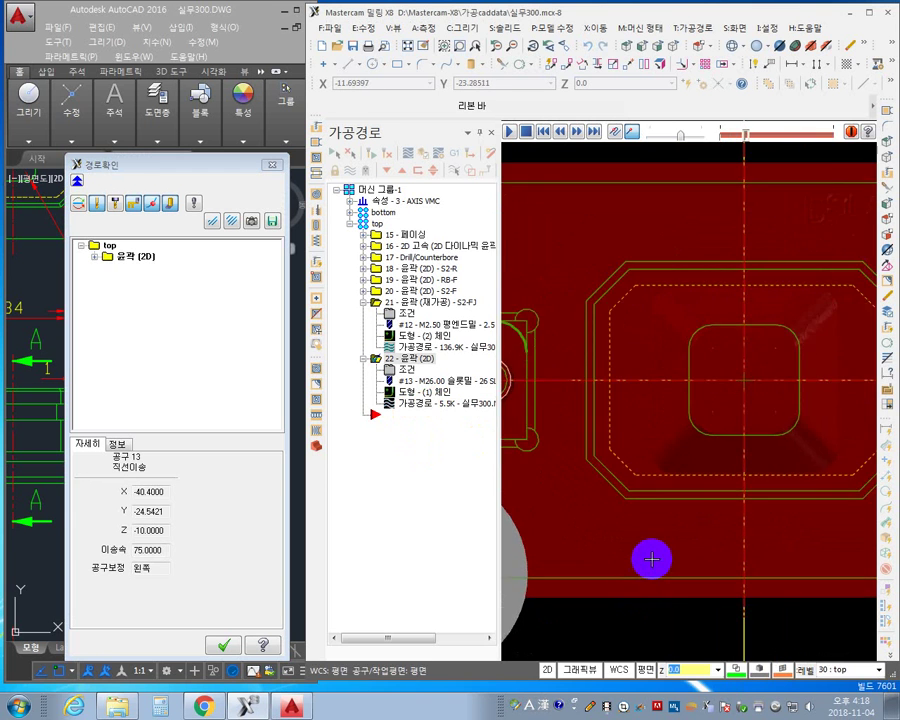
{"action": "key", "text": "s"}
{"action": "middle_click_drag", "start_coordinate": [657, 548], "coordinate": [729, 593]}
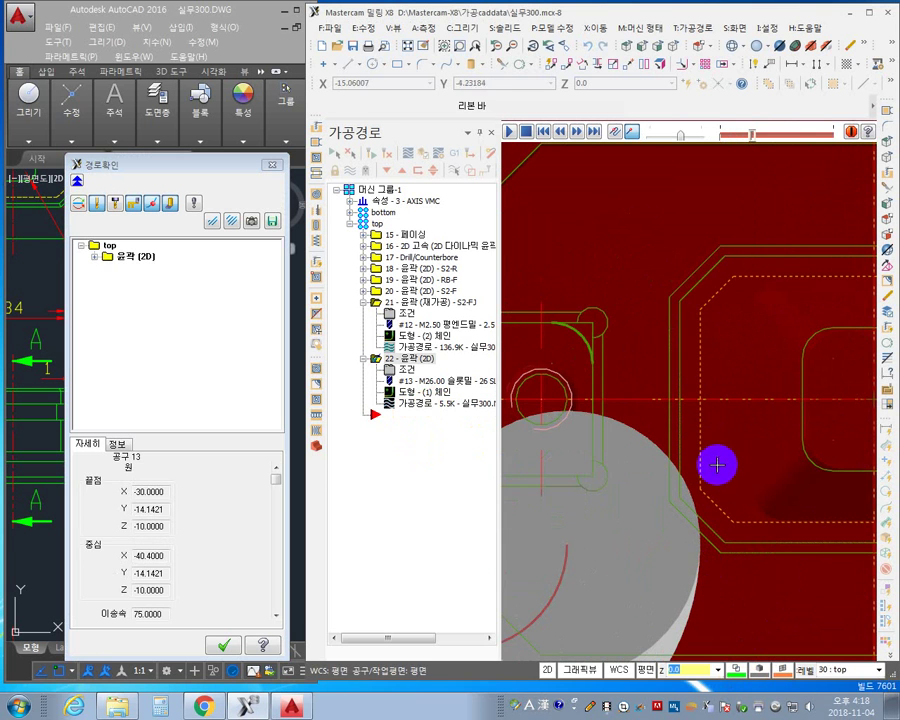
{"action": "key", "text": "s"}
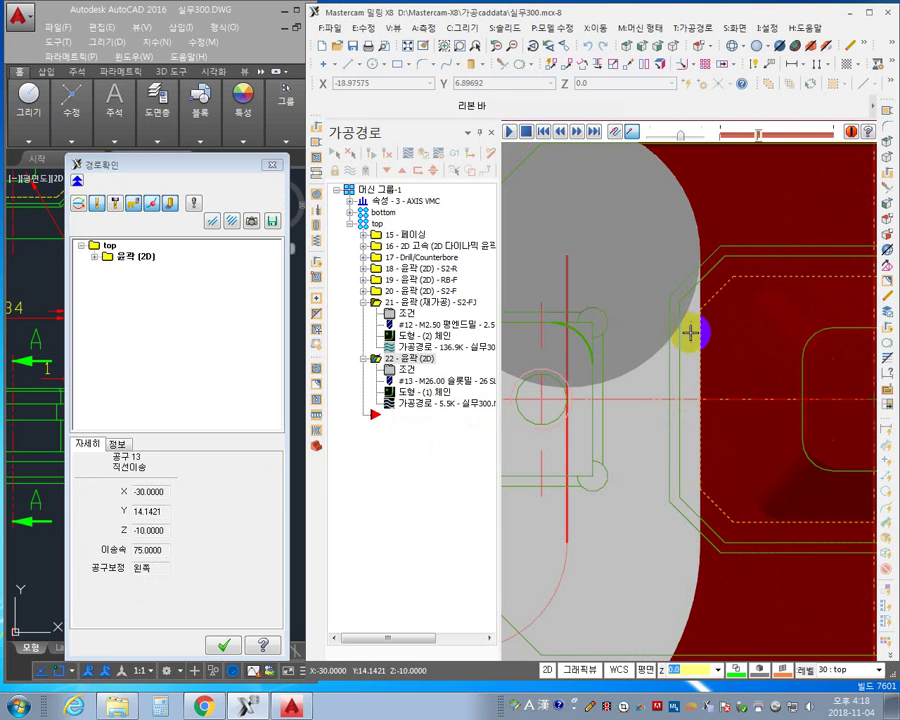
{"action": "middle_click_drag", "start_coordinate": [785, 407], "coordinate": [633, 481]}
{"action": "key", "text": "s"}
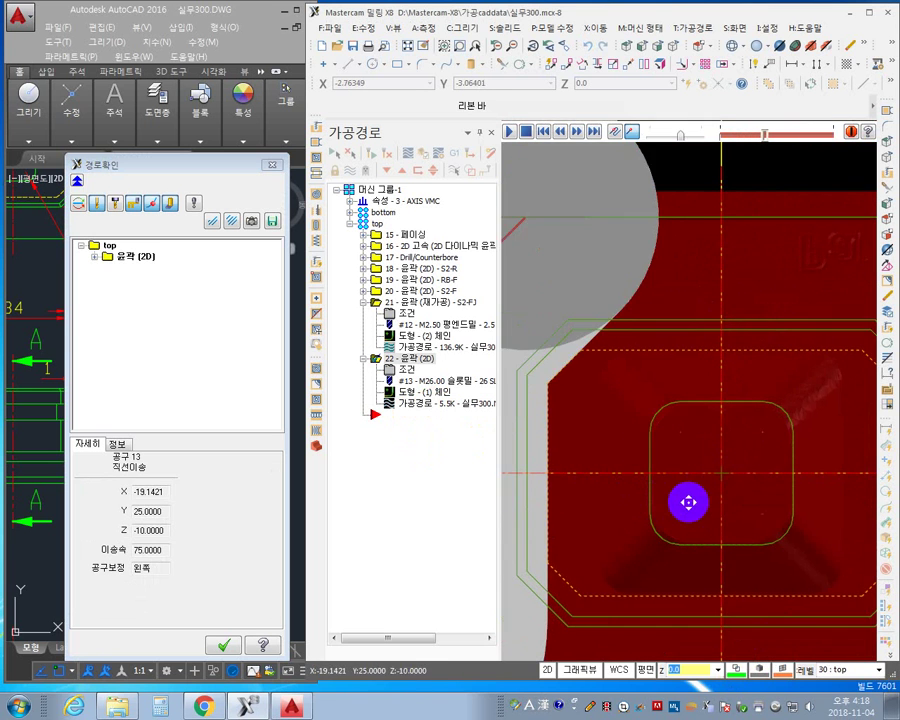
{"action": "middle_click_drag", "start_coordinate": [779, 517], "coordinate": [651, 466]}
{"action": "key", "text": "s"}
{"action": "key", "text": "s"}
{"action": "key", "text": "s"}
{"action": "scroll", "coordinate": [688, 515], "scroll_direction": "down", "scroll_amount": 2}
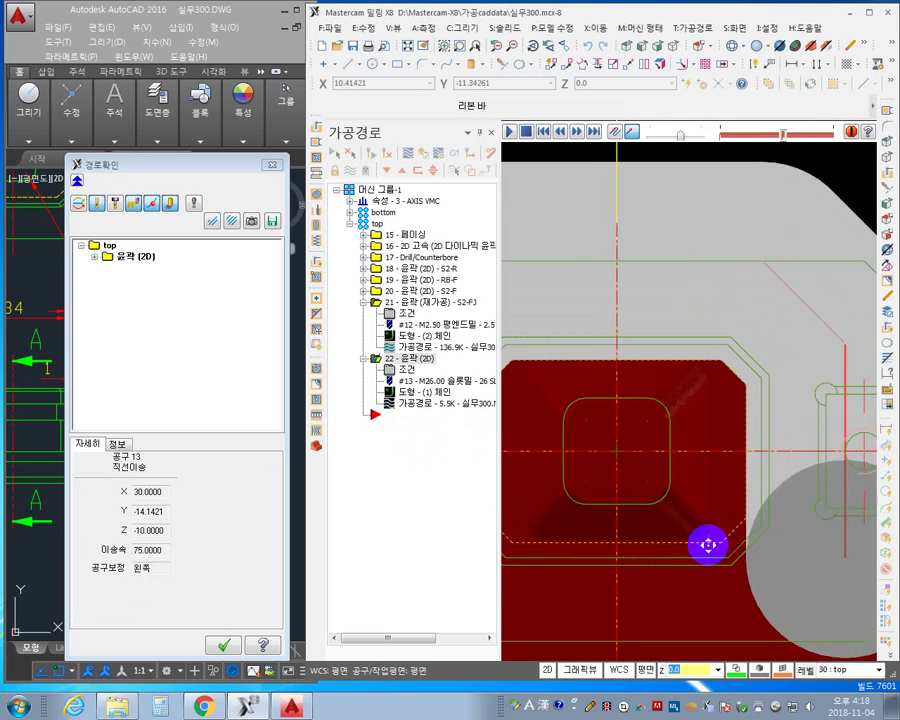
{"action": "middle_click_drag", "start_coordinate": [707, 544], "coordinate": [842, 496]}
{"action": "key", "text": "s"}
{"action": "key", "text": "s"}
{"action": "key", "text": "s"}
{"action": "key", "text": "s"}
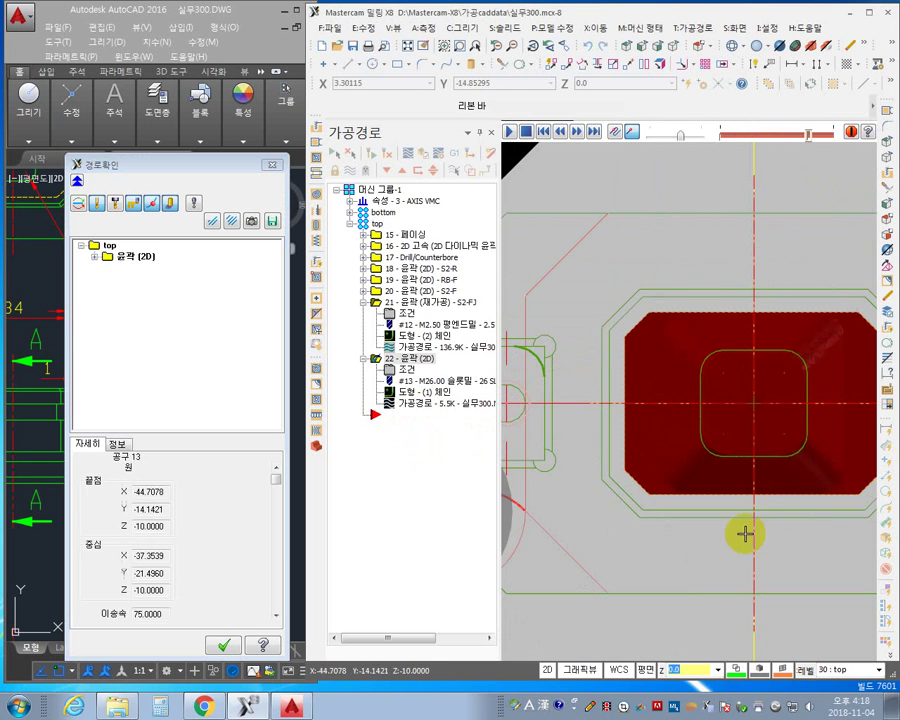
{"action": "middle_click_drag", "start_coordinate": [716, 539], "coordinate": [747, 395]}
{"action": "scroll", "coordinate": [734, 431], "scroll_direction": "down", "scroll_amount": 2}
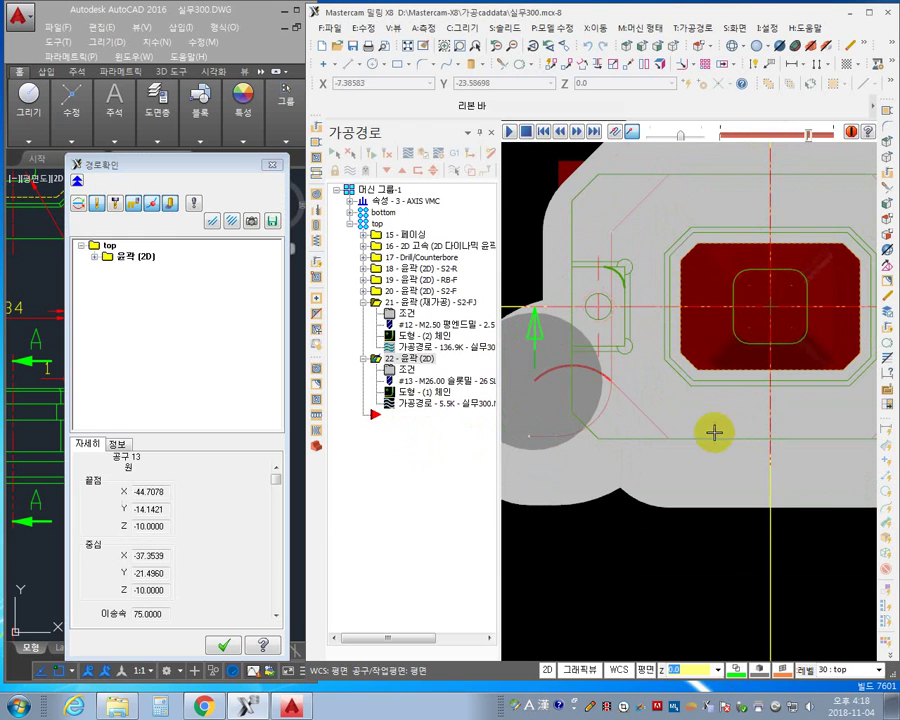
Turn on side multi-pass machining (측면 가공) for operation 22 with 3 roughing passes spaced 1 mm apart, and regenerate the toolpath.
{"action": "left_click", "coordinate": [392, 369]}
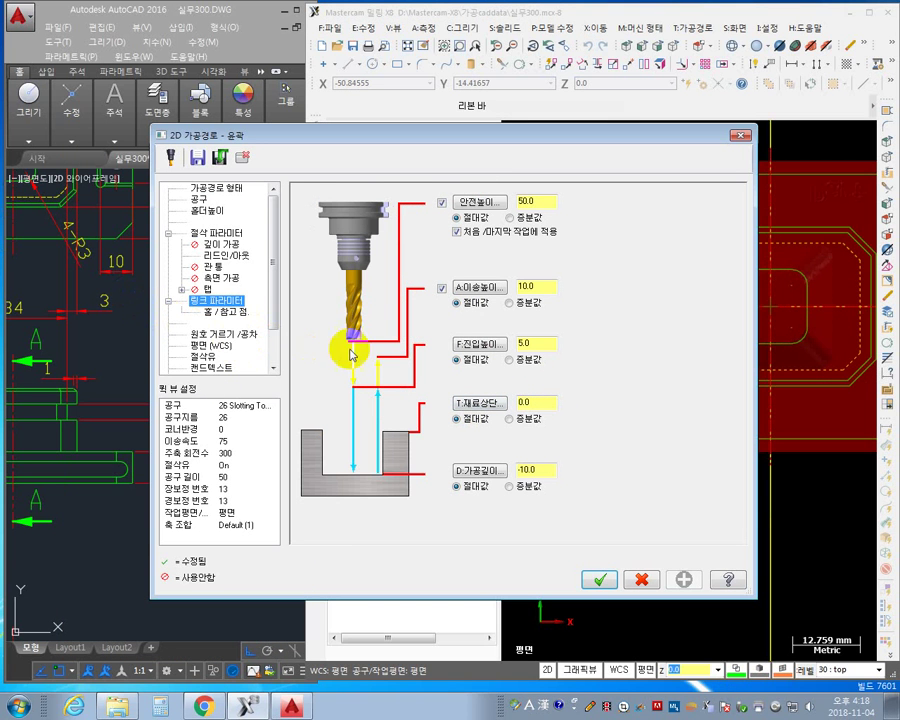
{"action": "left_click", "coordinate": [224, 281]}
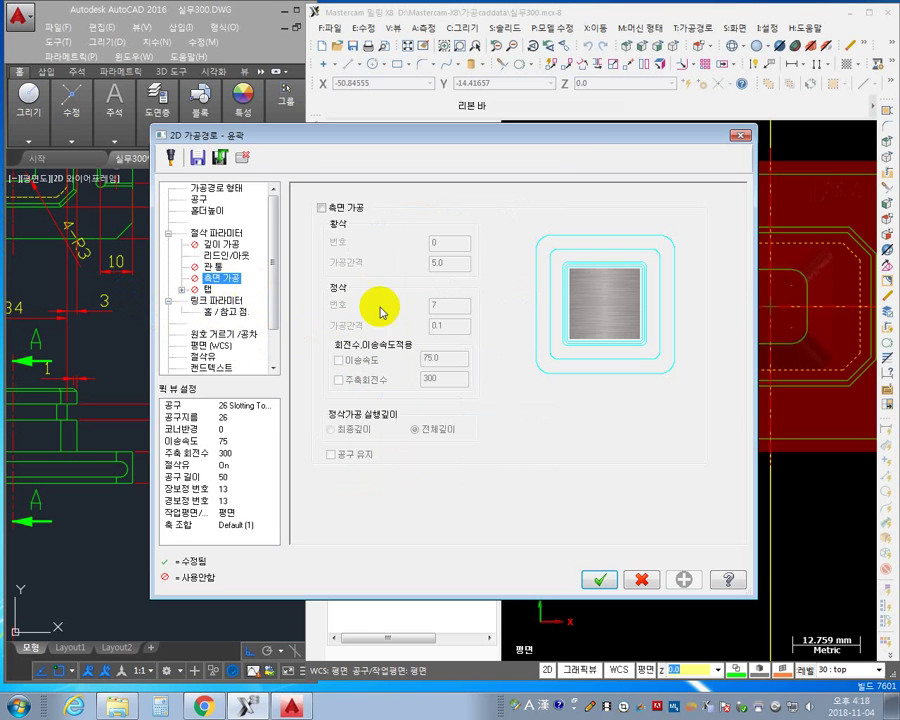
{"action": "left_click", "coordinate": [322, 208]}
{"action": "type", "text": "3"}
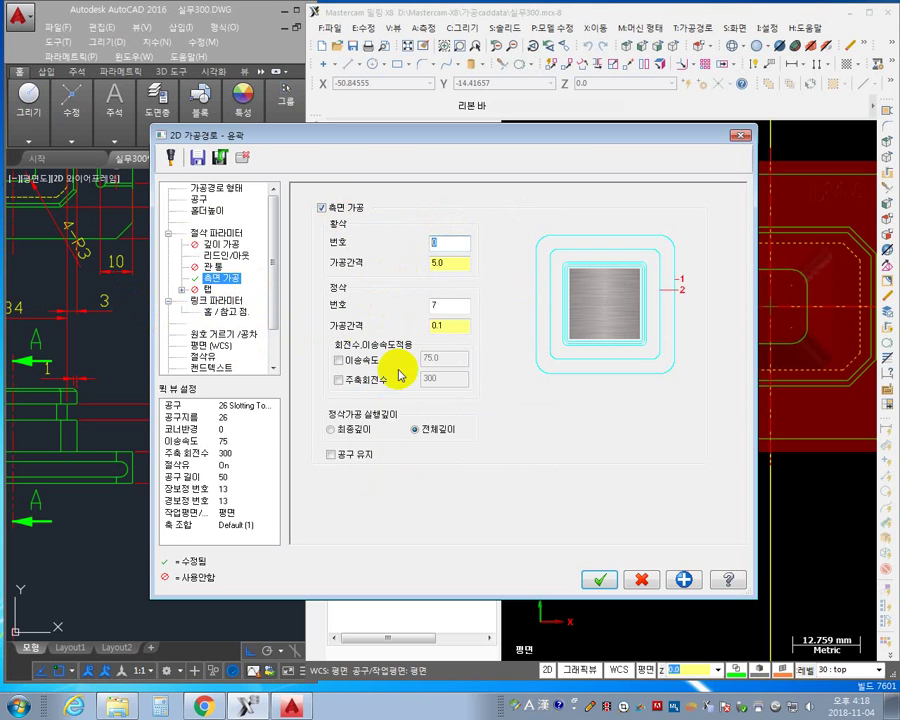
{"action": "left_click", "coordinate": [450, 263]}
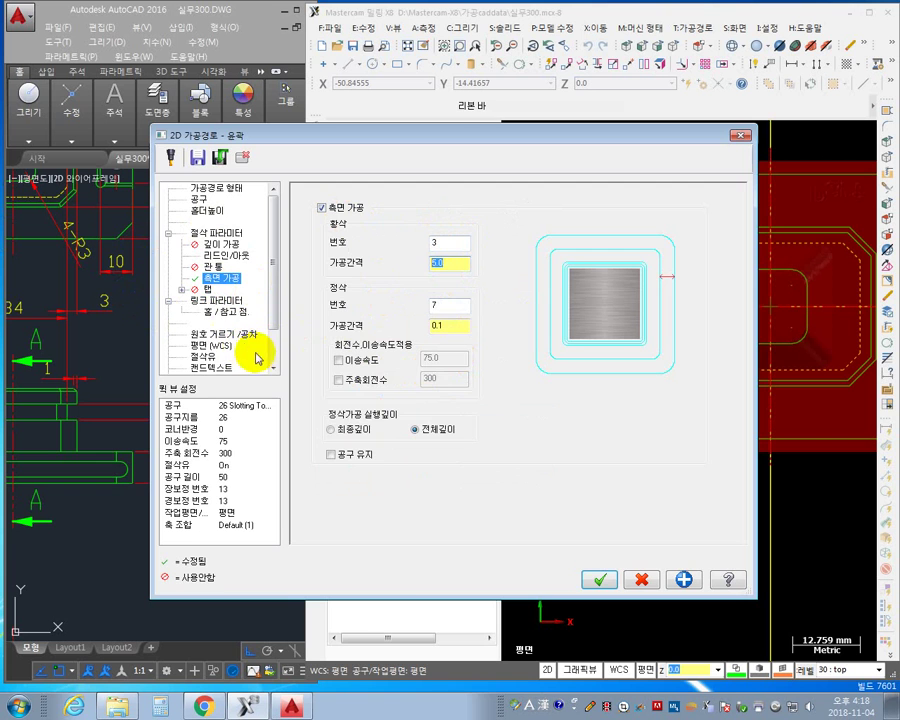
{"action": "type", "text": "1"}
{"action": "left_click", "coordinate": [594, 580]}
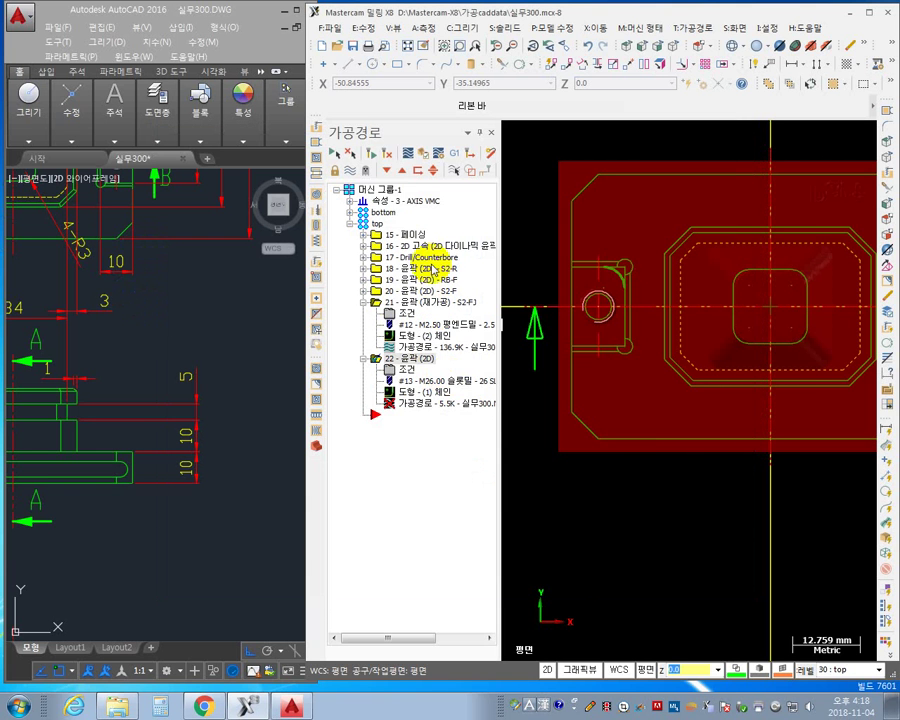
{"action": "left_click", "coordinate": [386, 157]}
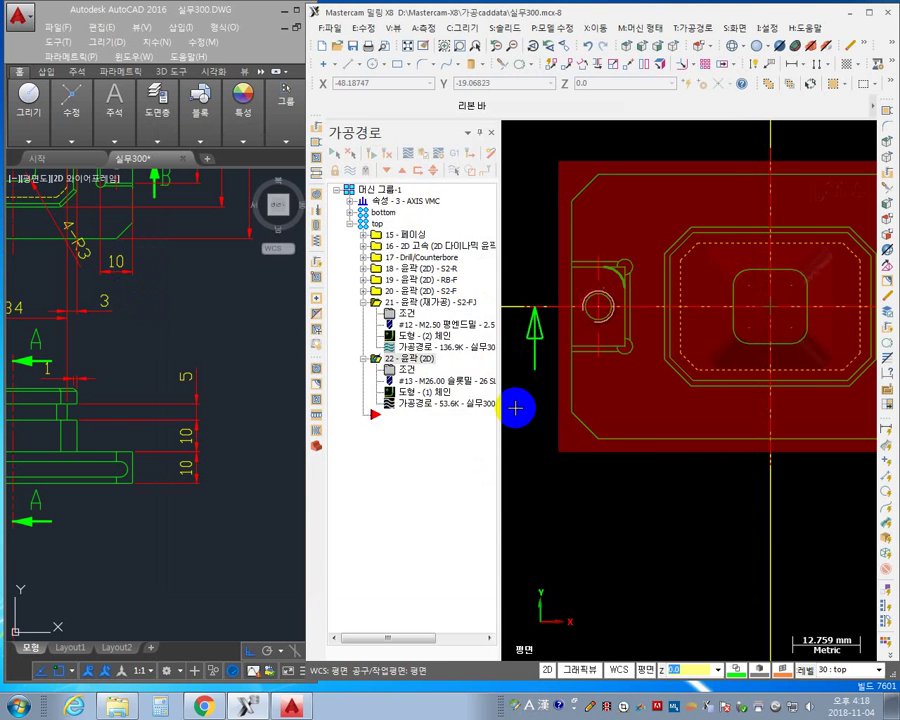
Verify all operations of the top group in an isometric view, play slot-mill operation 22 through to its end, and close the simulator.
{"action": "left_click", "coordinate": [379, 224]}
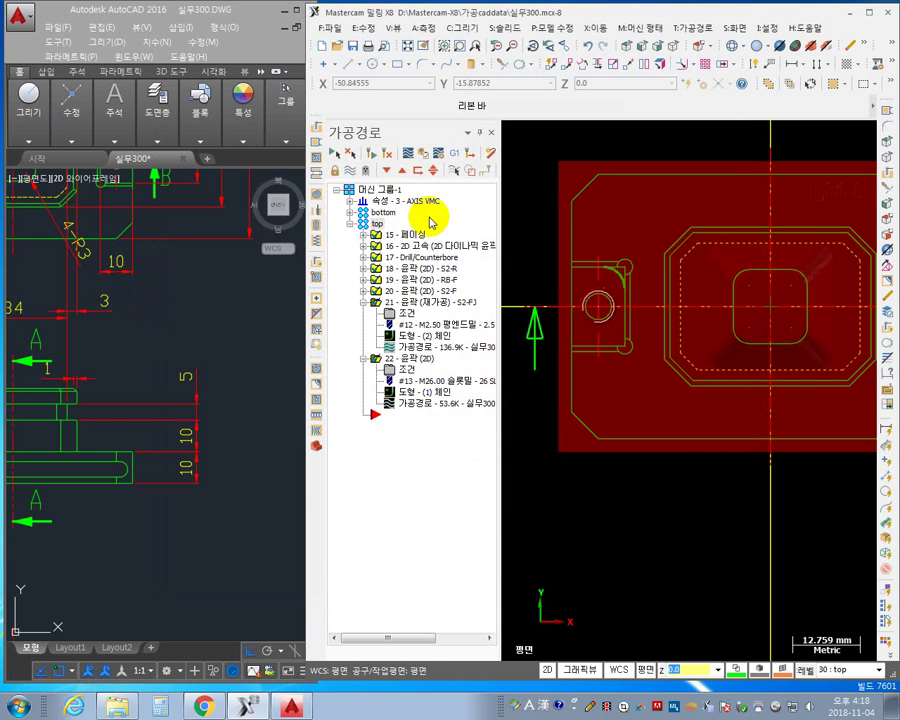
{"action": "left_click", "coordinate": [427, 157]}
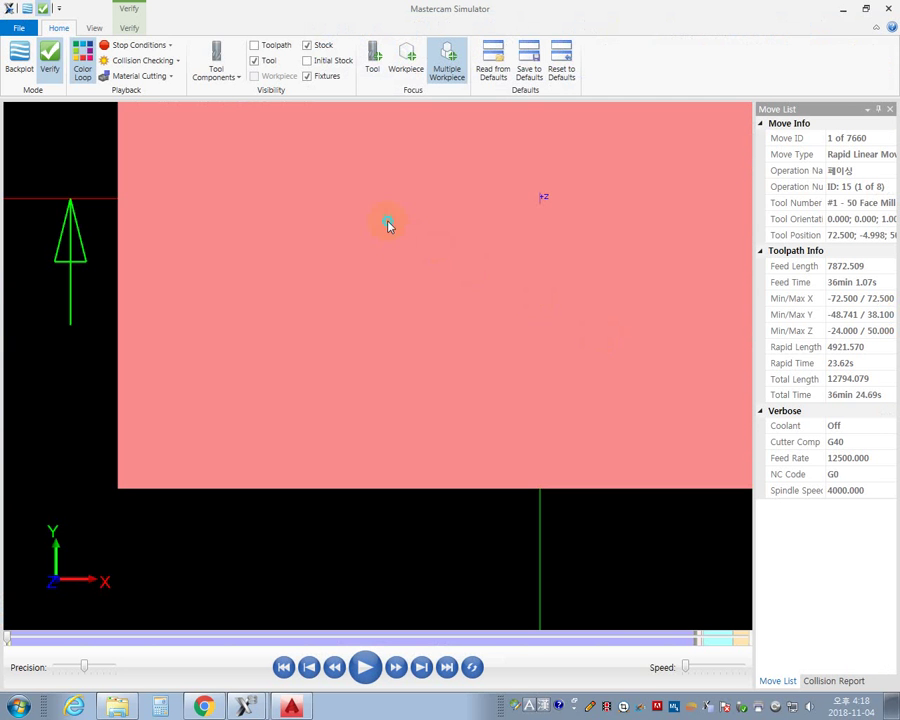
{"action": "right_click", "coordinate": [389, 225]}
{"action": "left_click", "coordinate": [444, 313]}
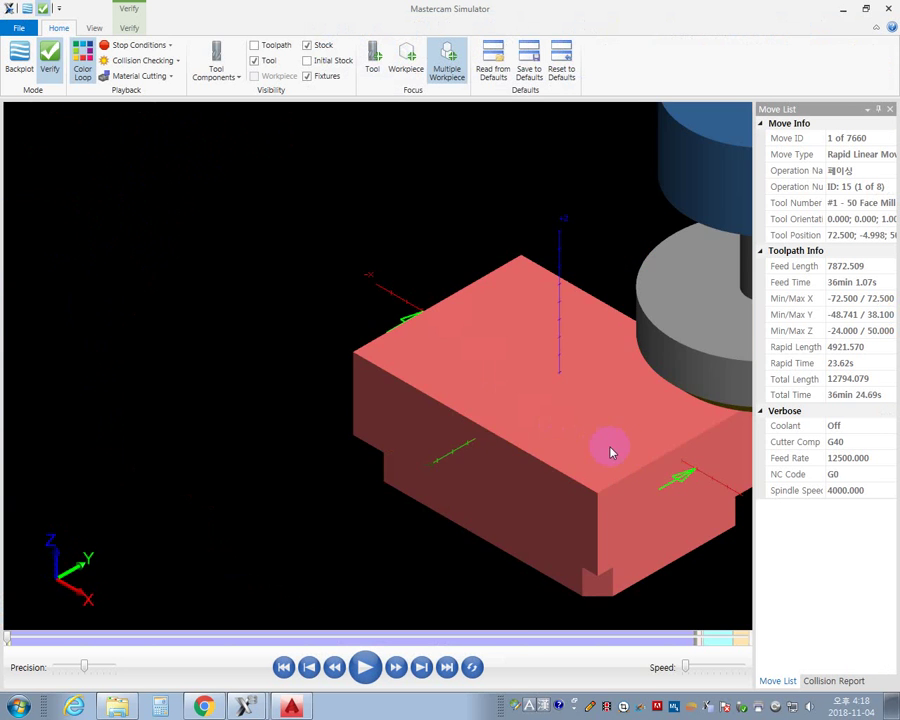
{"action": "middle_click_drag", "start_coordinate": [612, 452], "coordinate": [420, 362]}
{"action": "scroll", "coordinate": [40, 594], "scroll_direction": "up", "scroll_amount": 2}
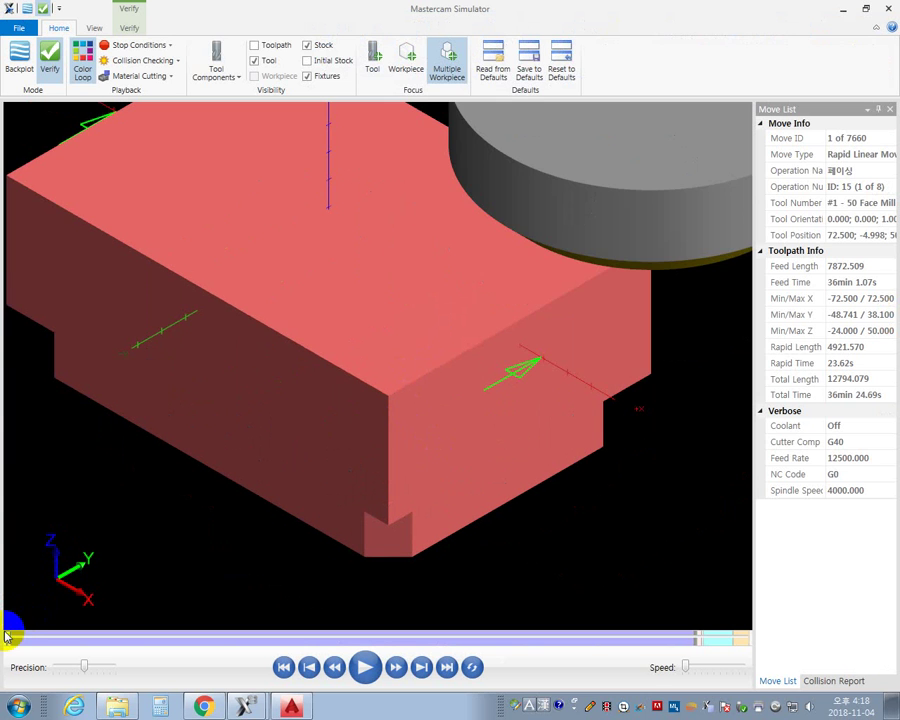
{"action": "left_click_drag", "start_coordinate": [8, 641], "coordinate": [728, 633]}
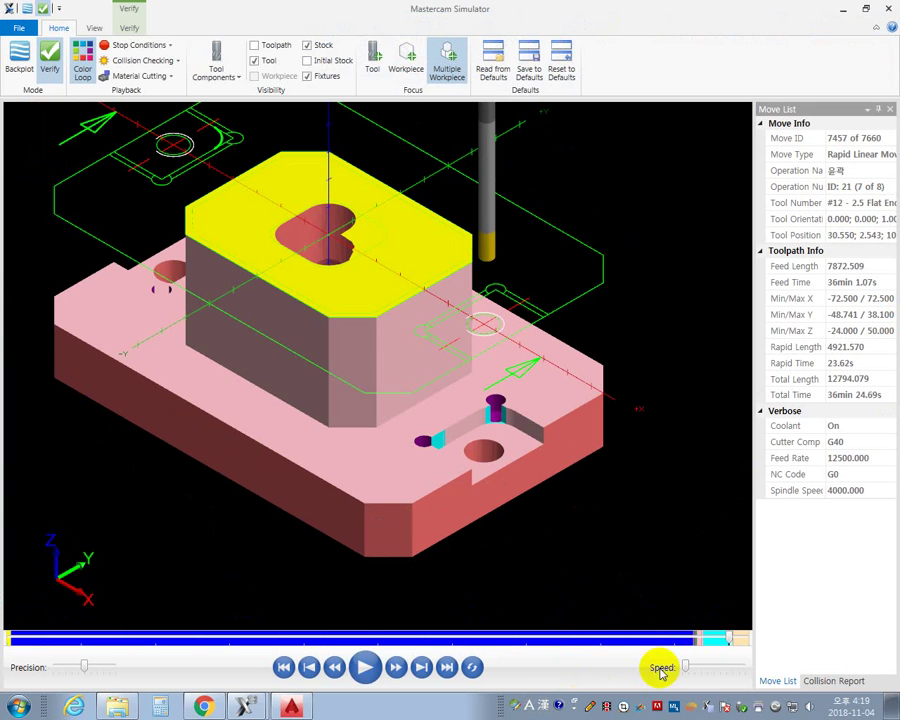
{"action": "left_click", "coordinate": [368, 667]}
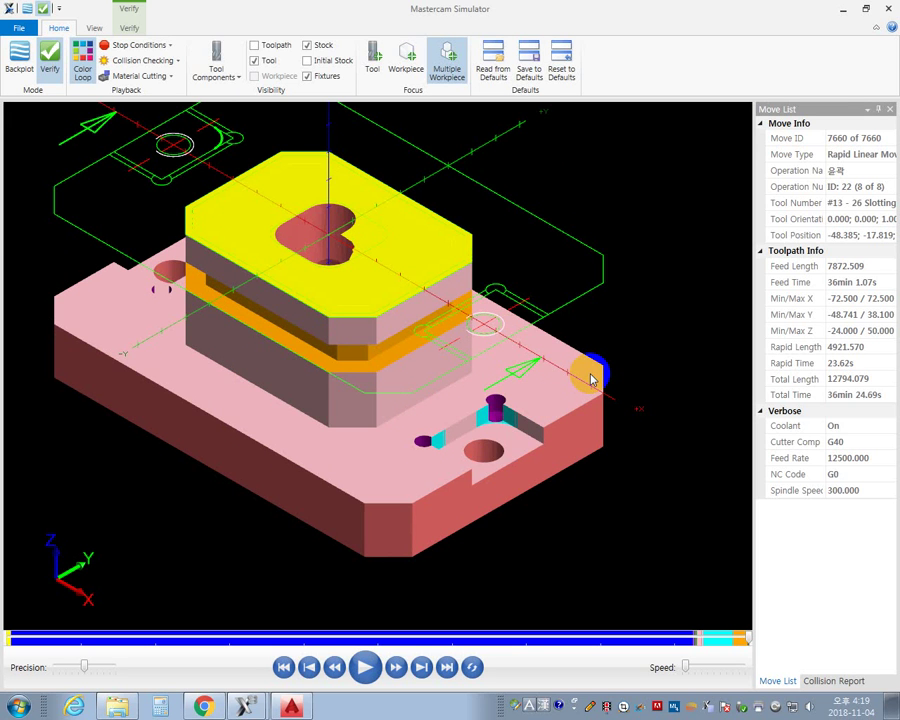
{"action": "left_click", "coordinate": [887, 14]}
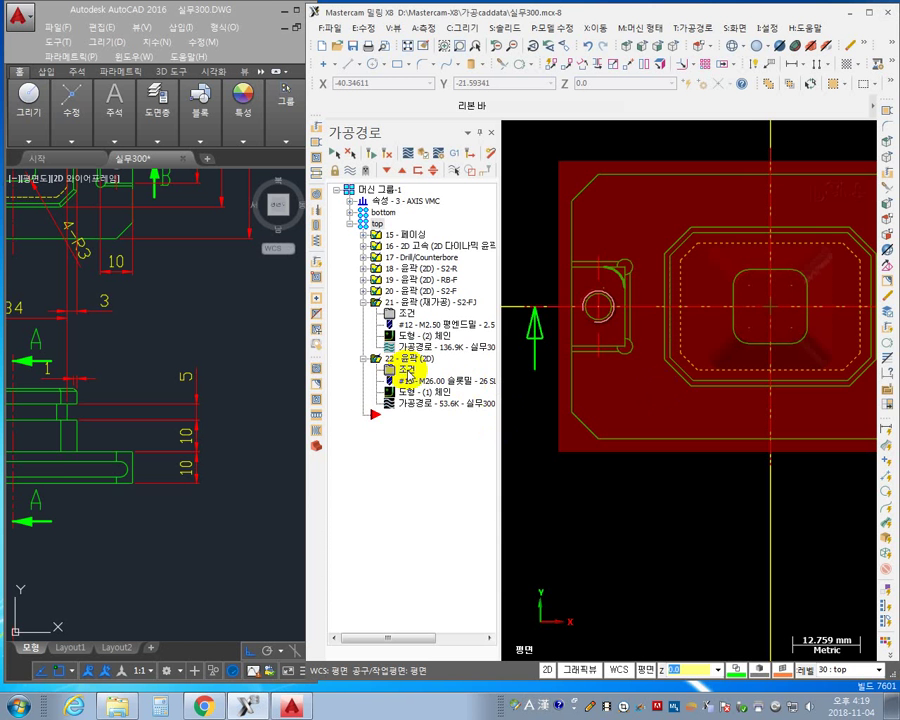
Set the number of side-machining finish passes (정삭) in contour operation 22 to 0 and regenerate its toolpath.
{"action": "left_click", "coordinate": [408, 373]}
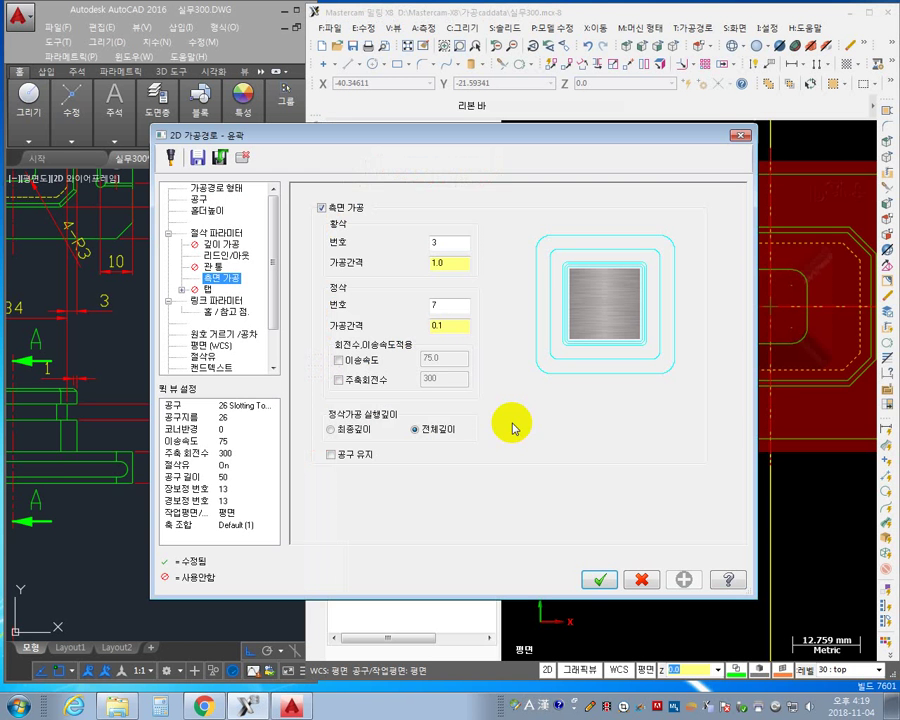
{"action": "double_click", "coordinate": [447, 308]}
{"action": "type", "text": "0"}
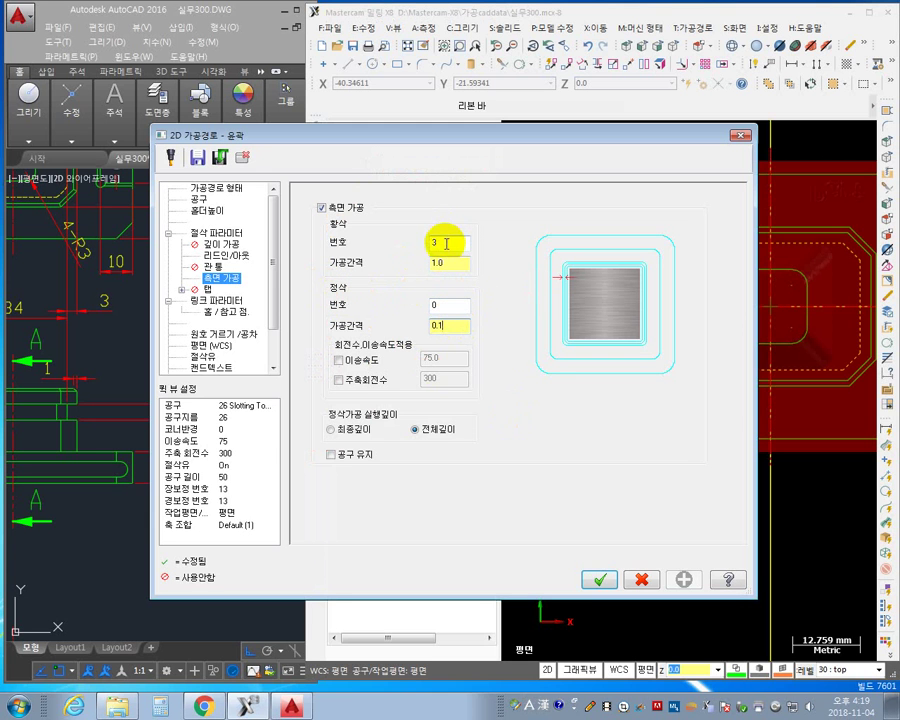
{"action": "left_click", "coordinate": [598, 580]}
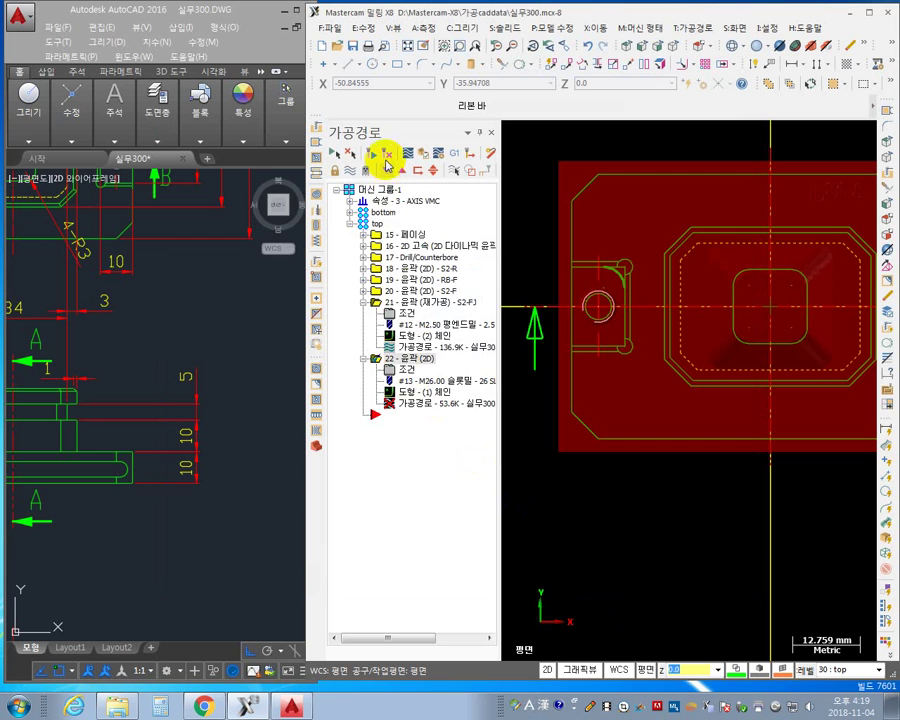
{"action": "left_click", "coordinate": [386, 156]}
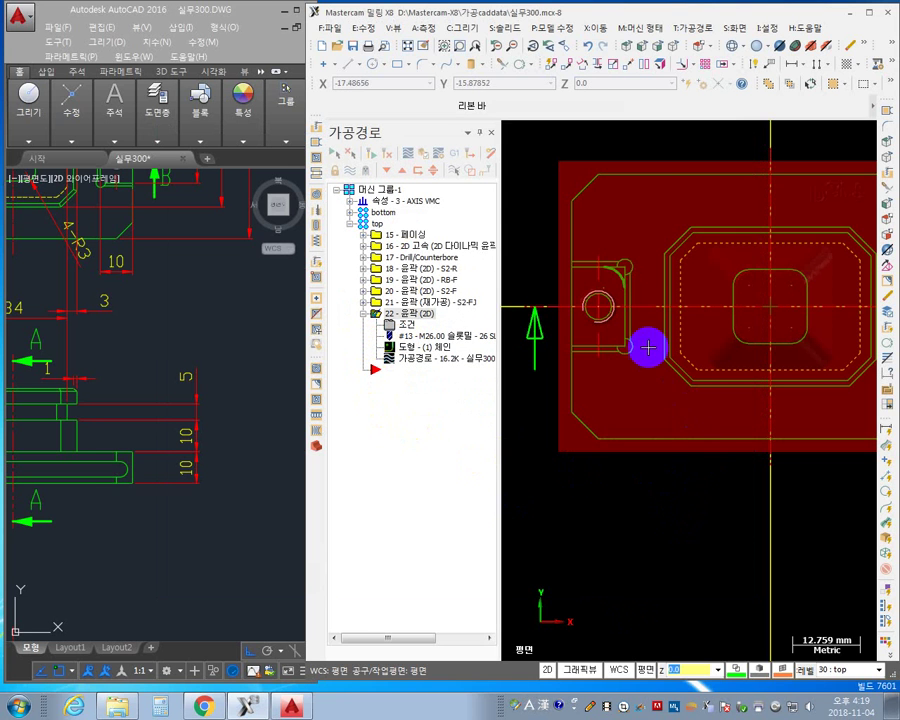
Delete the stray arc at the upper inner corner of the pocket around the hole on the part's -X side.
{"action": "scroll", "coordinate": [577, 241], "scroll_direction": "up", "scroll_amount": 5}
{"action": "left_click", "coordinate": [627, 247]}
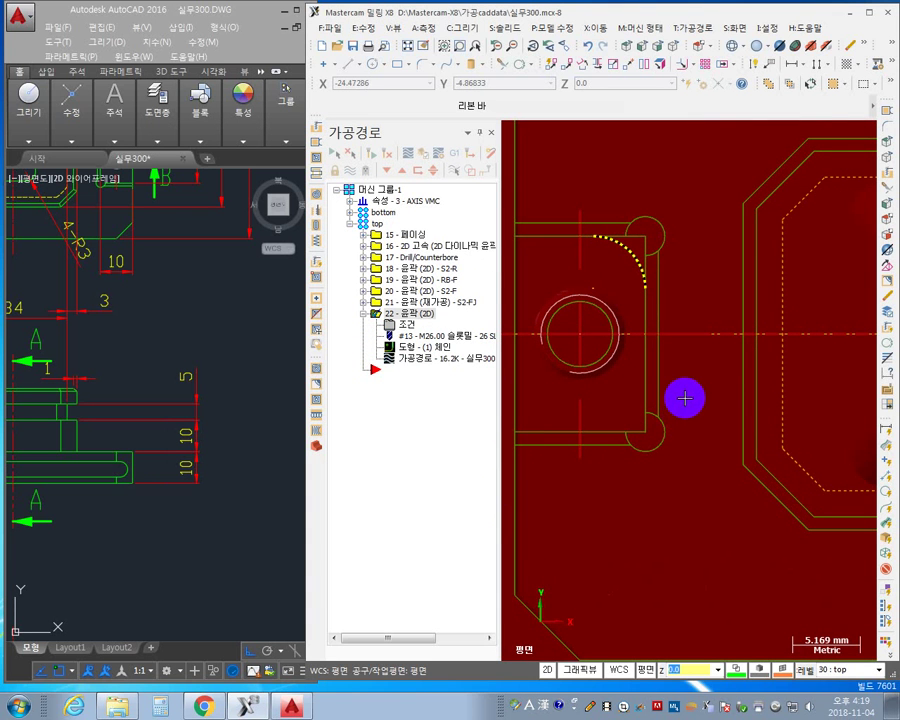
{"action": "scroll", "coordinate": [694, 396], "scroll_direction": "down", "scroll_amount": 2}
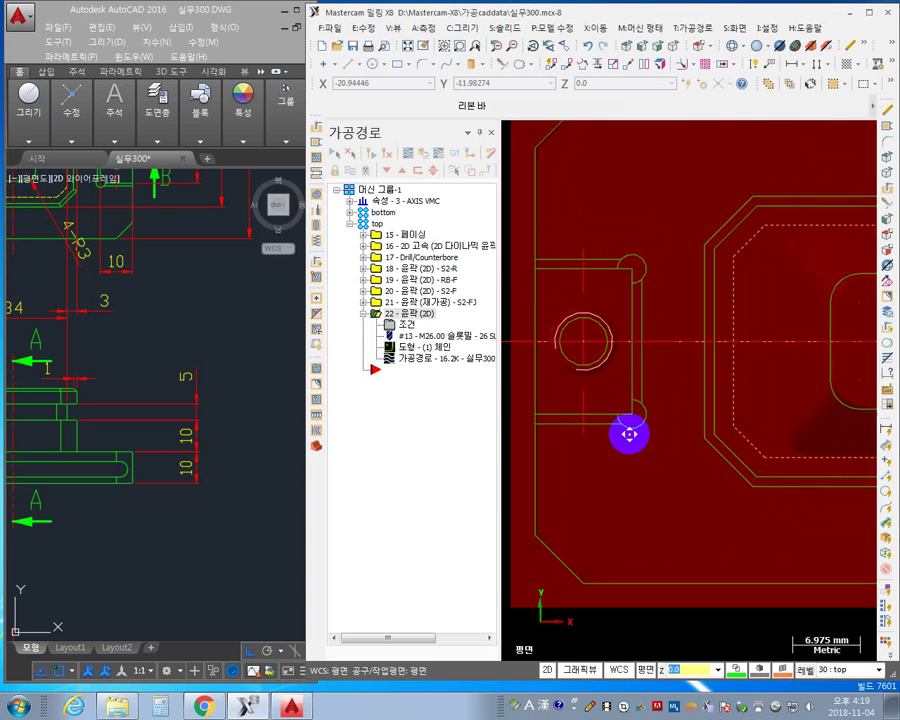